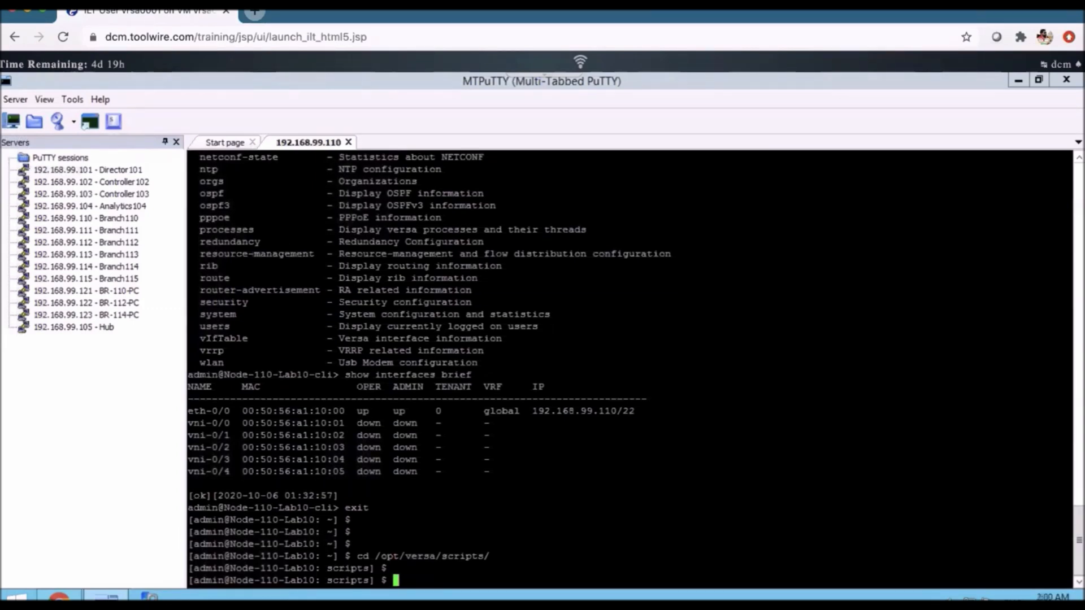
- Recall the earlier sudo ./staging.py command from the shell history on Branch110 and examine its gateway argument
type("cli")
key("Up")
key("Up")
key("Up")
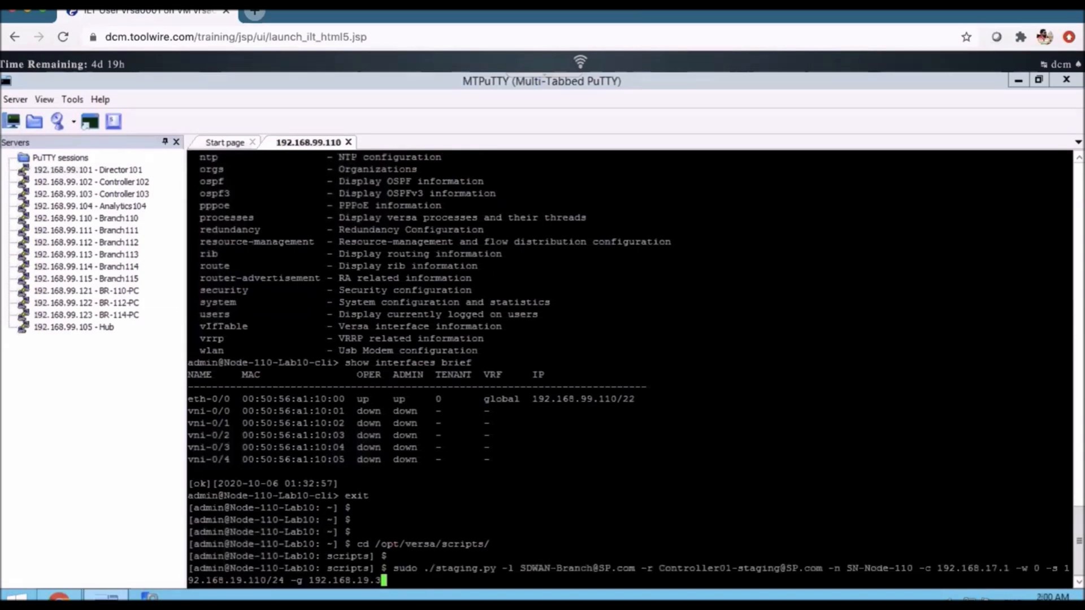
key("Up")
key("Down")
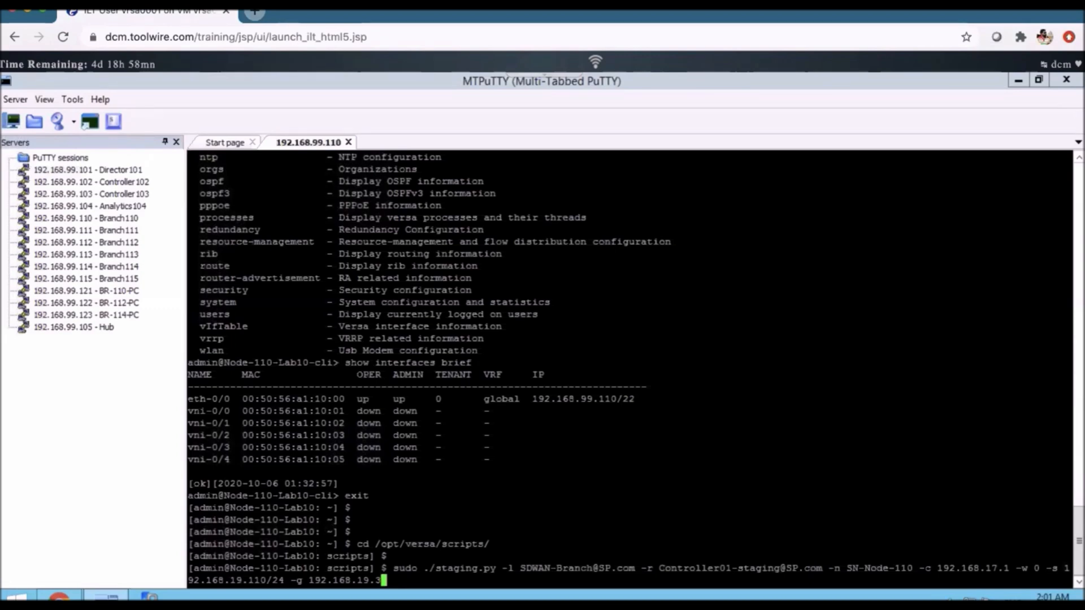
left_click_drag(309, 580, 284, 580)
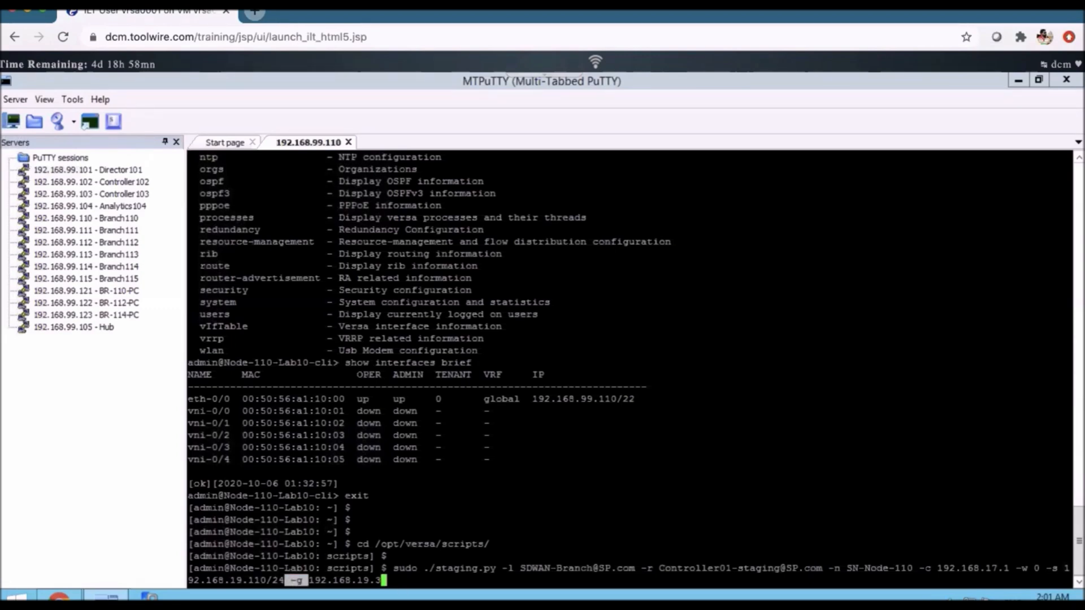
left_click(288, 581)
- Clear the serial number given after the -n option in the staging.py command
key("Left")
key("Left")
key("Left")
key("Left")
key("Left")
key("Left")
key("Left")
key("Left")
key("Left")
key("Left")
key("Left")
key("Left")
key("Left")
key("Left")
key("Left")
key("Left")
key("Left")
key("Left")
key("Left")
key("Left")
key("Left")
key("Left")
key("Left")
key("Left")
key("Left")
key("Left")
key("Left")
key("Left")
key("Left")
key("Left")
key("Left")
key("Left")
key("Left")
key("Left")
key("Left")
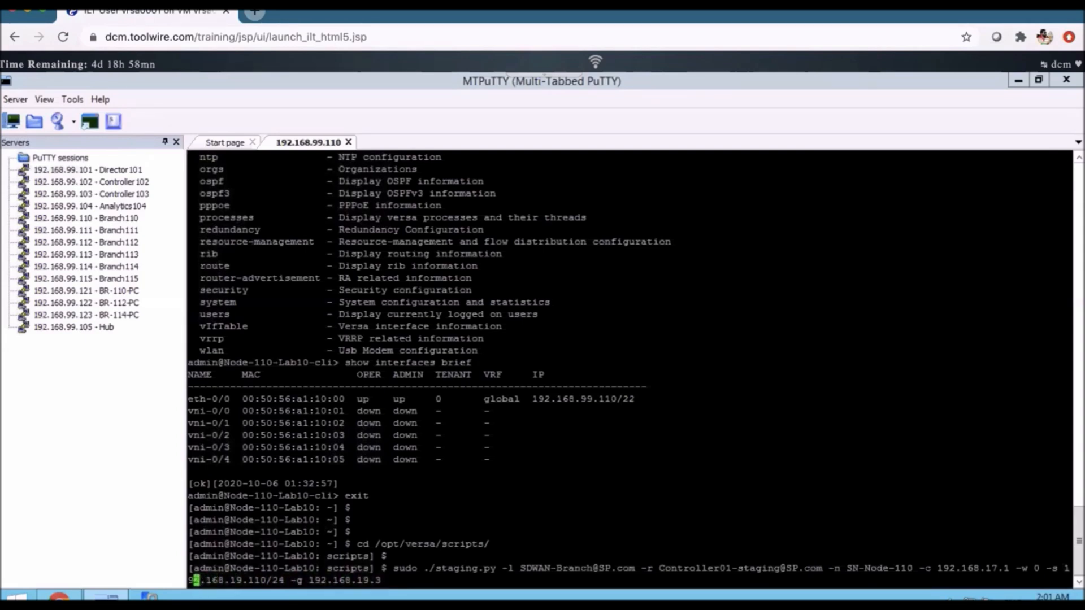
key("Left")
key("Left")
key("Left")
key("Left")
key("Left")
key("Left")
key("Left")
key("Left")
key("Left")
key("Left")
key("Left")
key("Left")
key("Left")
key("Left")
key("Left")
key("Left")
key("Left")
key("Left")
key("Left")
key("Left")
key("BackSpace")
key("BackSpace")
key("BackSpace")
key("BackSpace")
key("BackSpace")
key("BackSpace")
key("BackSpace")
key("BackSpace")
key("BackSpace")
key("BackSpace")
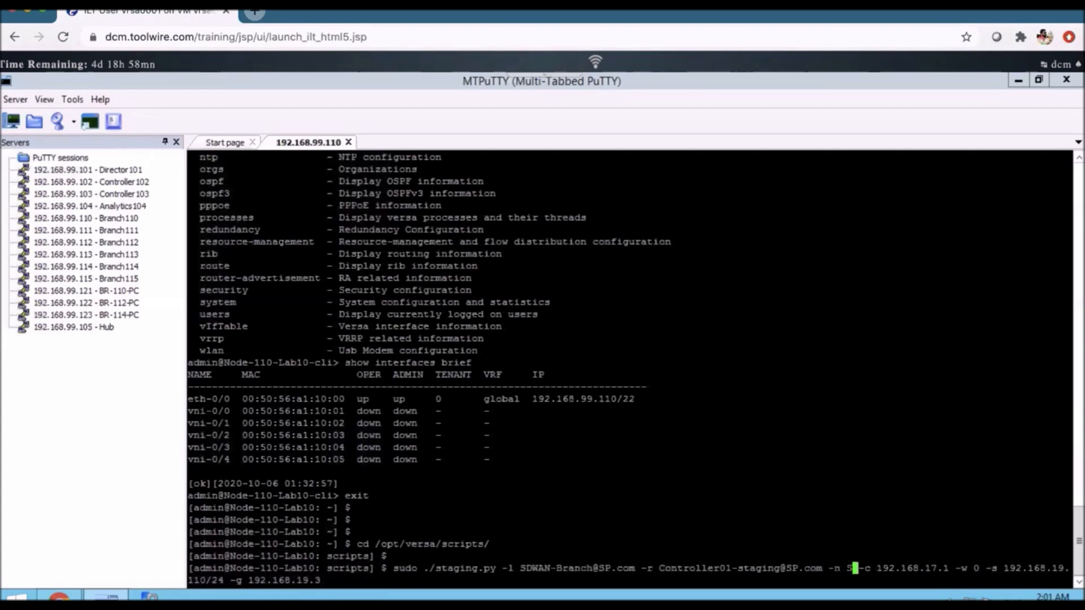
key("BackSpace")
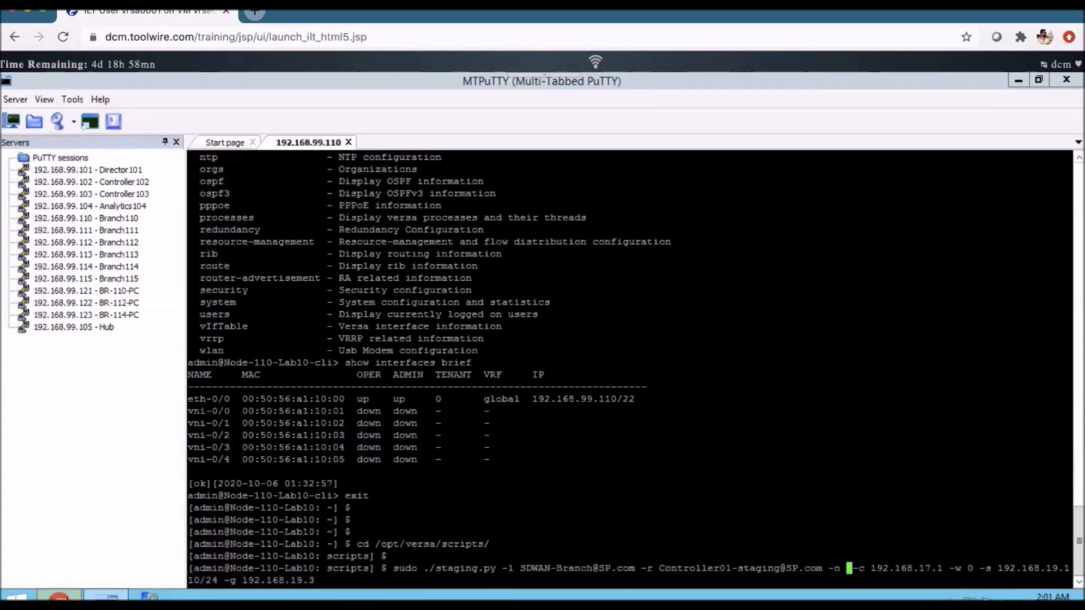
- Look up Branch110's serial number in Versa Director's hardware inventory and enter CPE110 as the -n value in the staging command
left_click(60, 596)
left_click(198, 269)
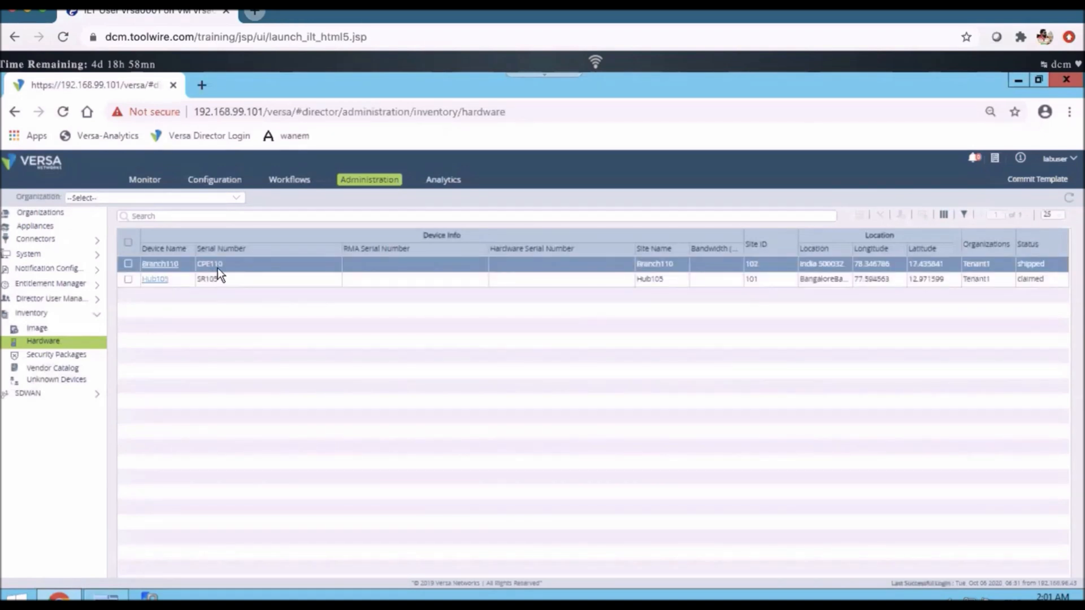
left_click(111, 598)
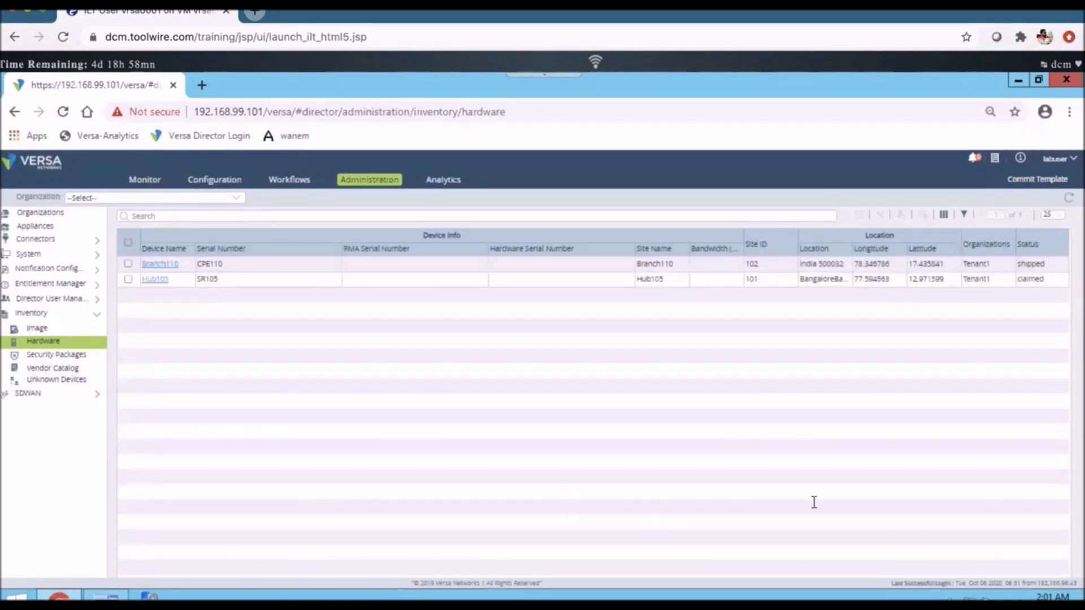
type("CPE")
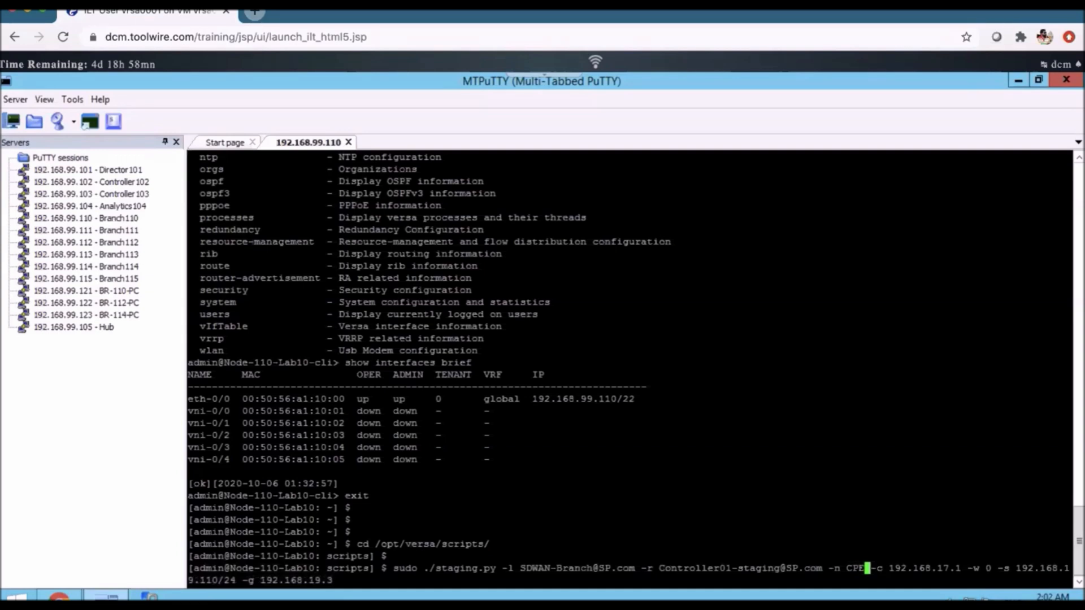
type("110")
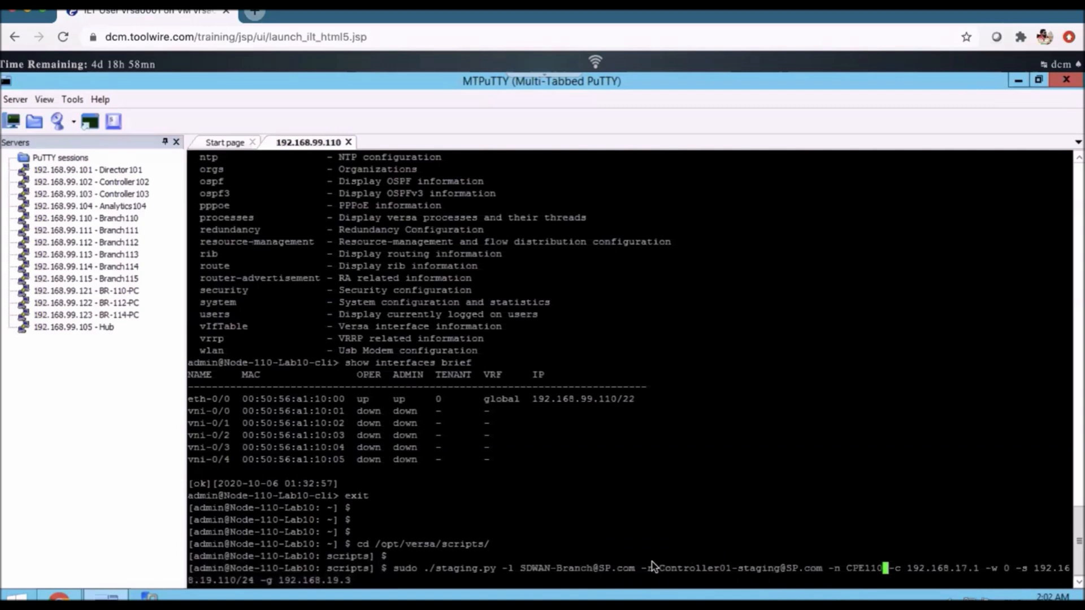
- Switch to Versa Director and open the Controller01 appliance from the appliances list
left_click(60, 598)
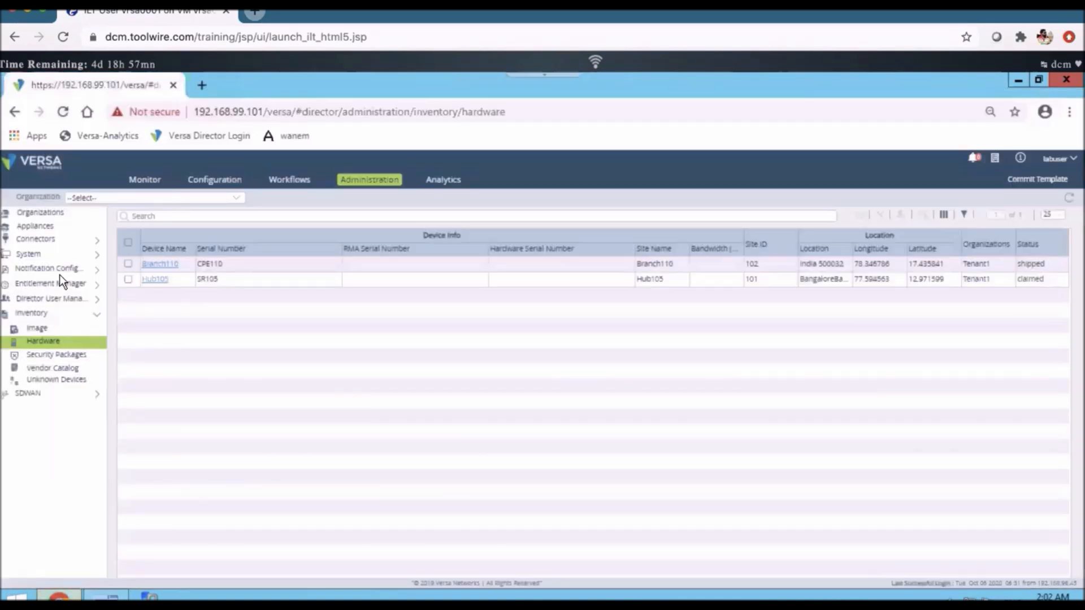
left_click(45, 230)
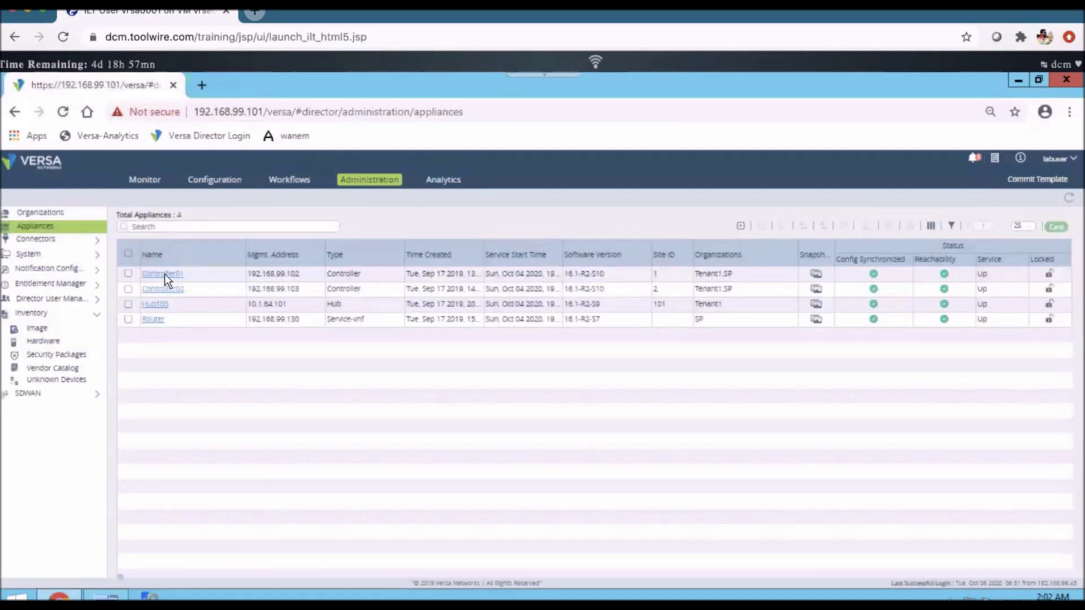
left_click(164, 274)
- Switch to the VNCA_LG.pdf lab guide and examine the lab topology's controller connections and the branch node IP addresses
key("ctrl+Up")
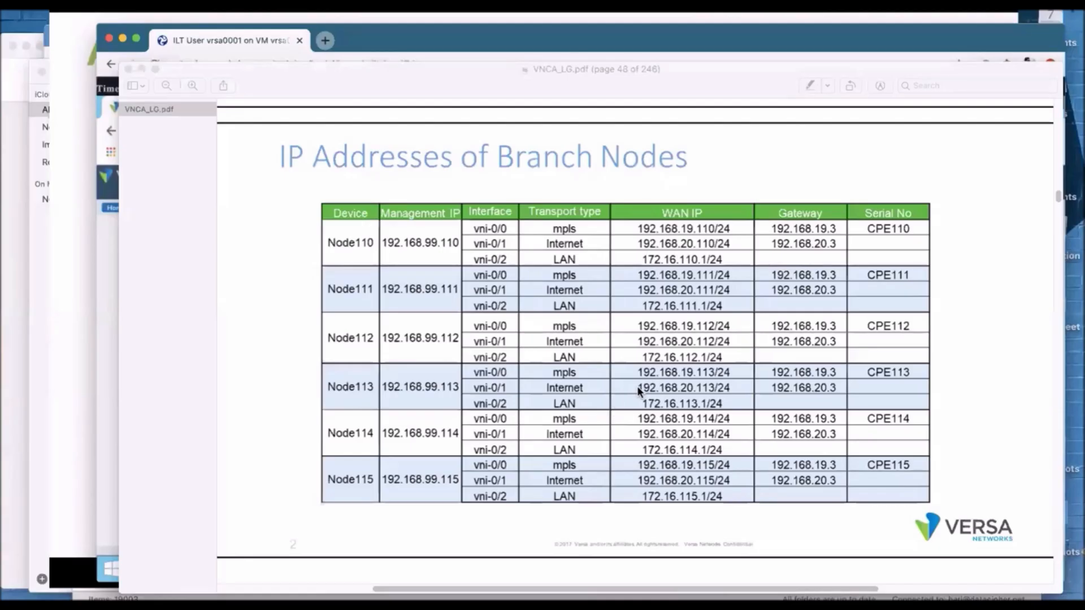
scroll(408, 544, "up", 5)
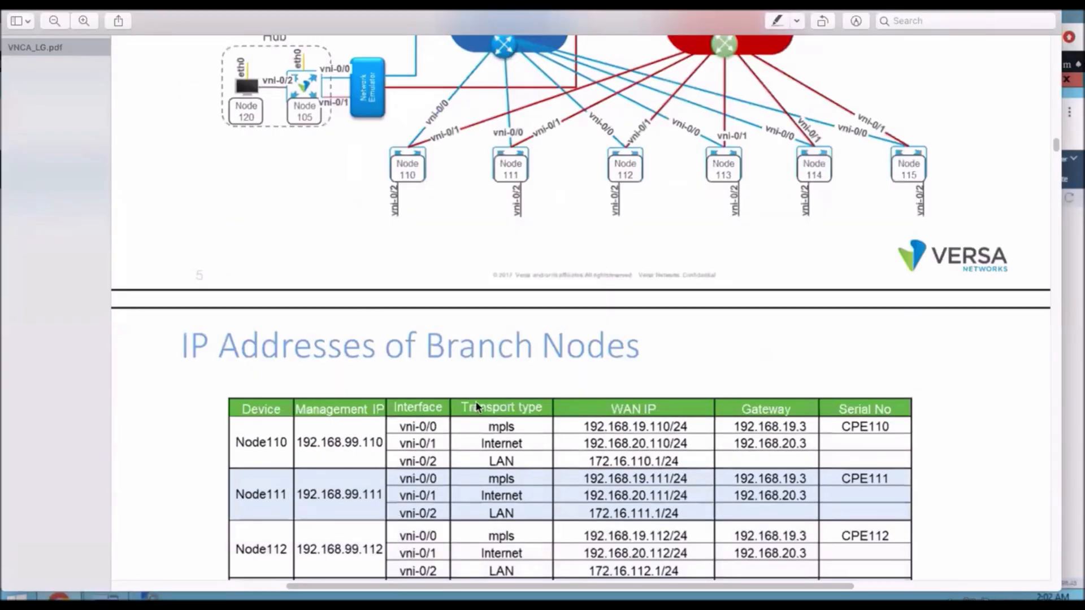
scroll(412, 540, "up", 4)
scroll(428, 514, "up", 5)
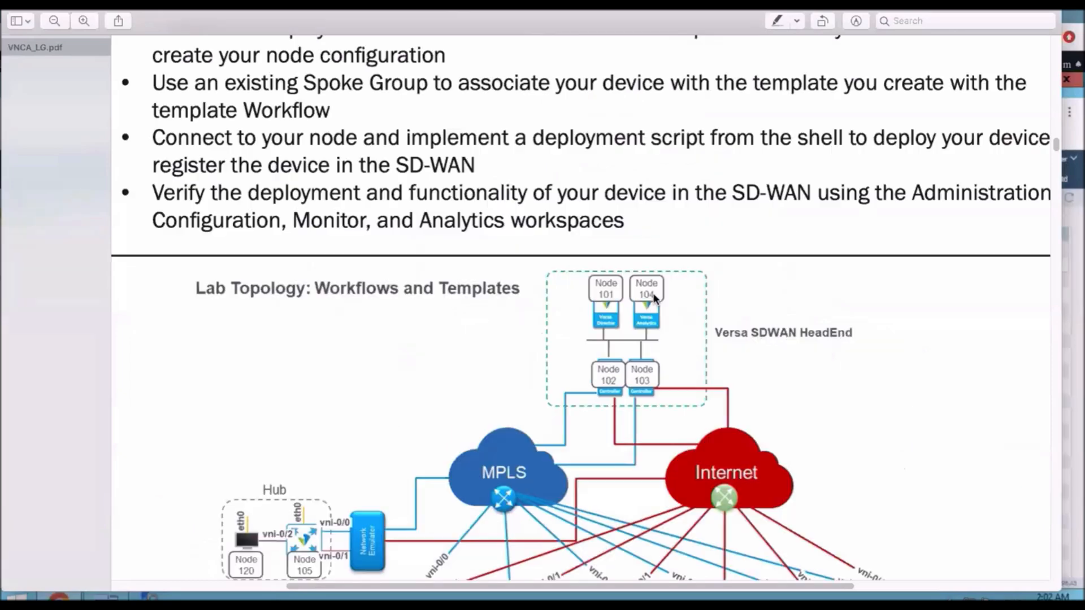
scroll(529, 379, "down", 1)
scroll(530, 380, "down", 1)
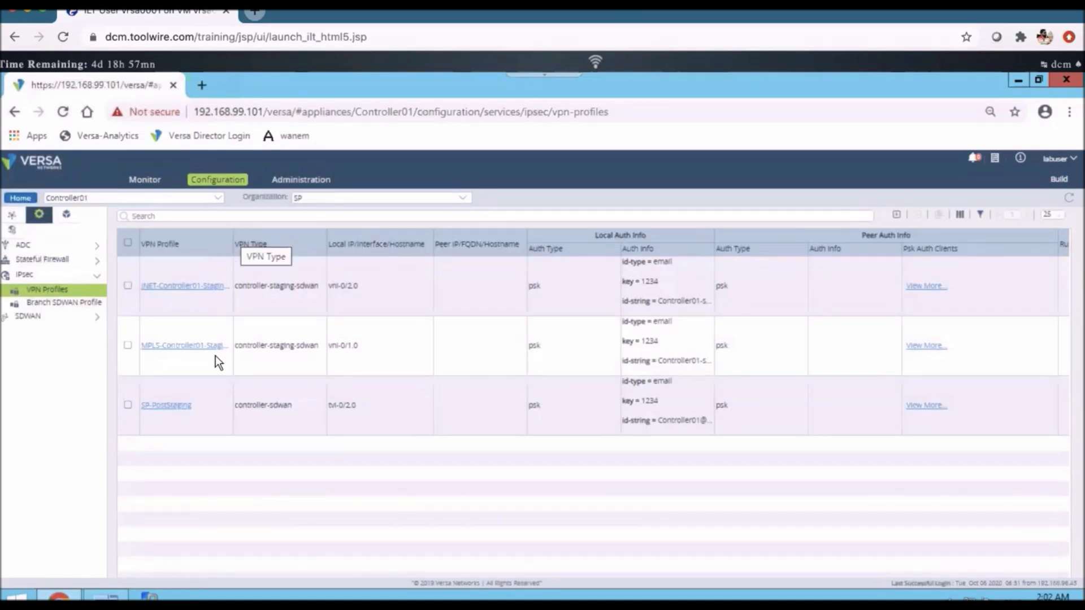
- Widen the profile name column in Controller01's VPN profiles list and open the MPLS-Controller01-StagingIpsec profile
left_click(184, 356)
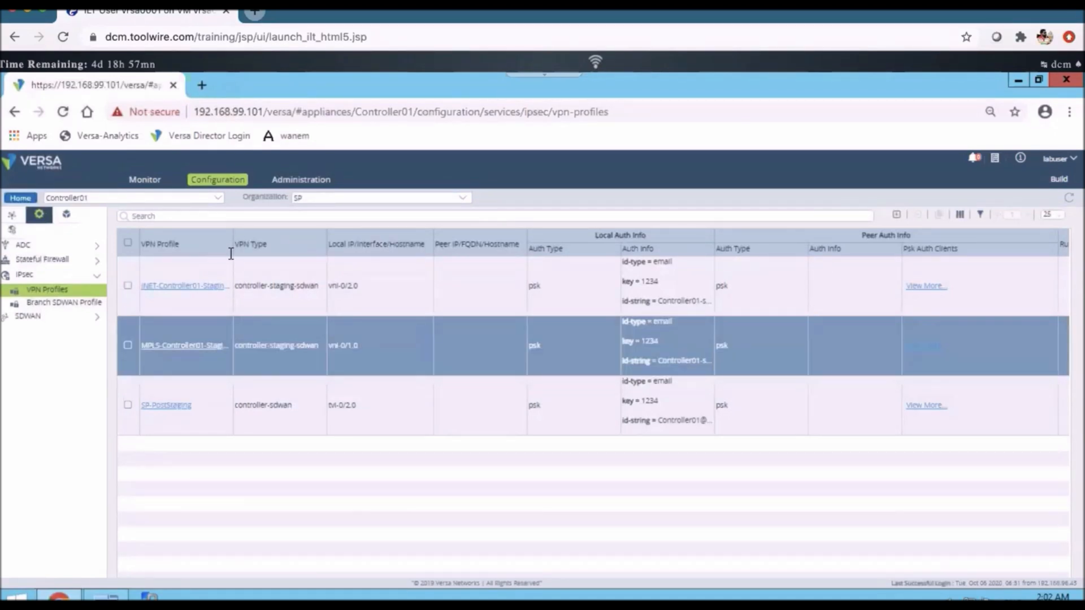
left_click_drag(231, 255, 303, 256)
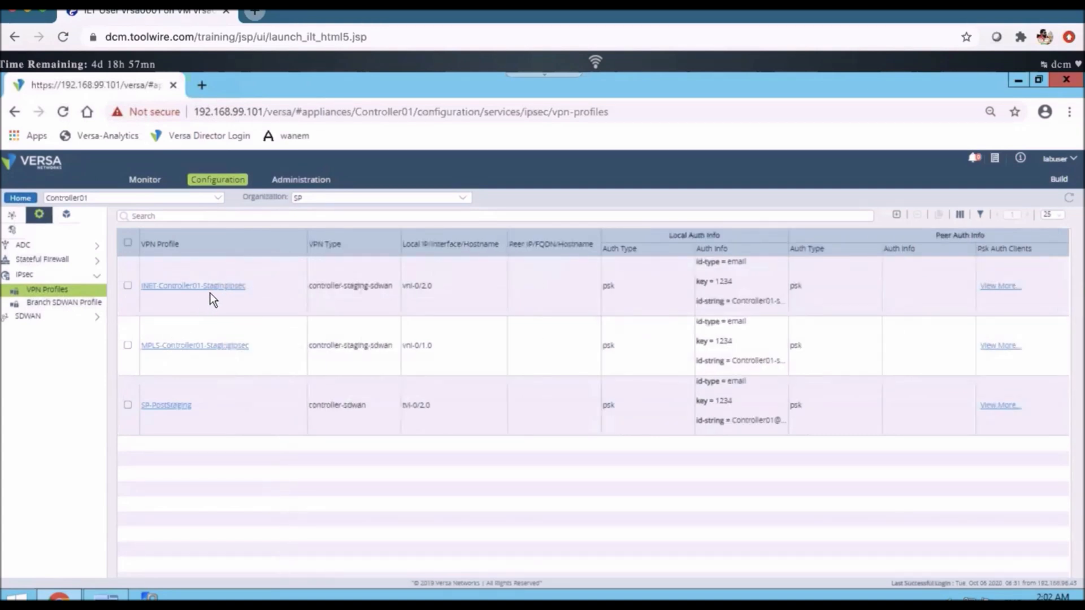
left_click(209, 292)
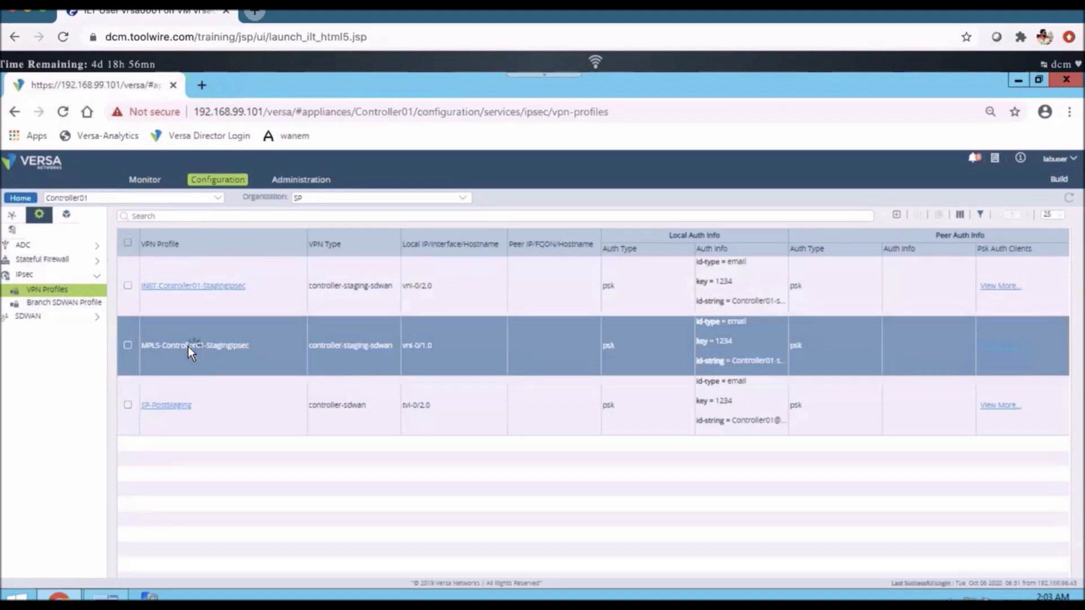
left_click(188, 347)
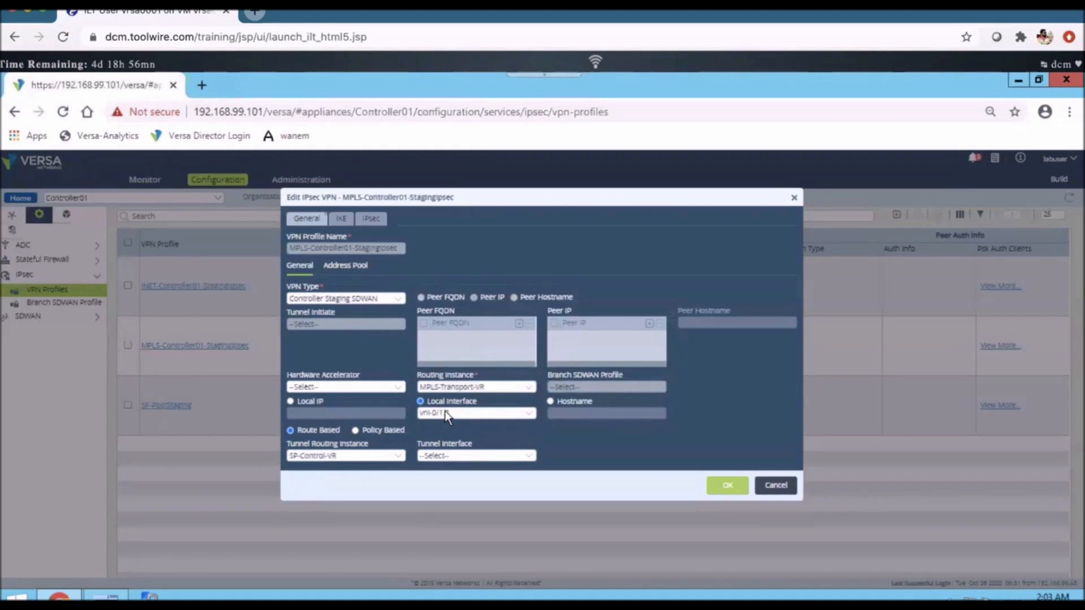
- Examine the MPLS staging profile's local interface and its IKE local and peer authentication identities, closing it without saving
left_click(419, 413)
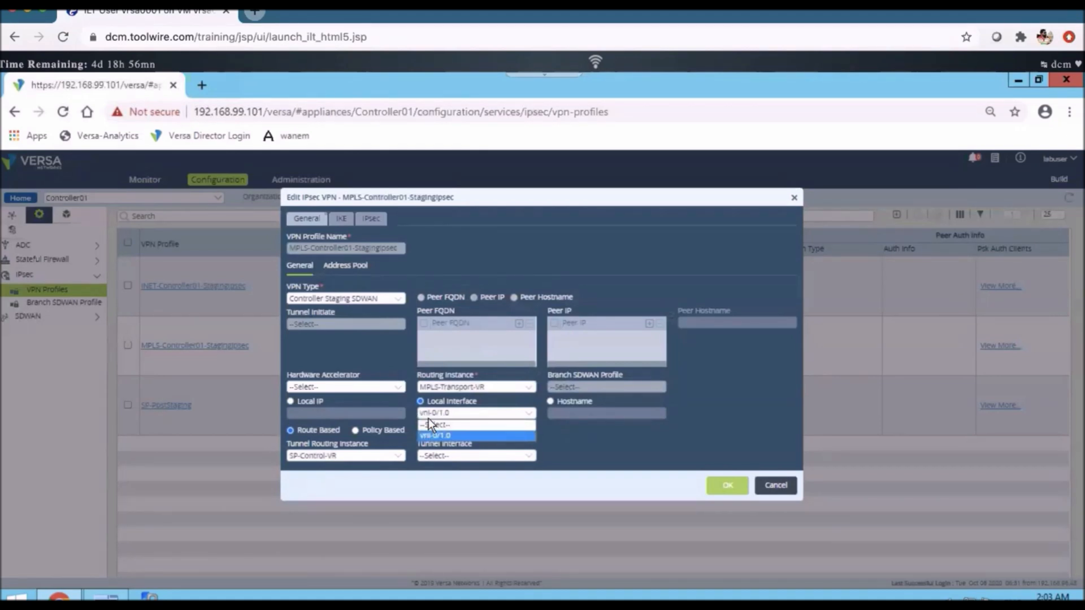
left_click(445, 415)
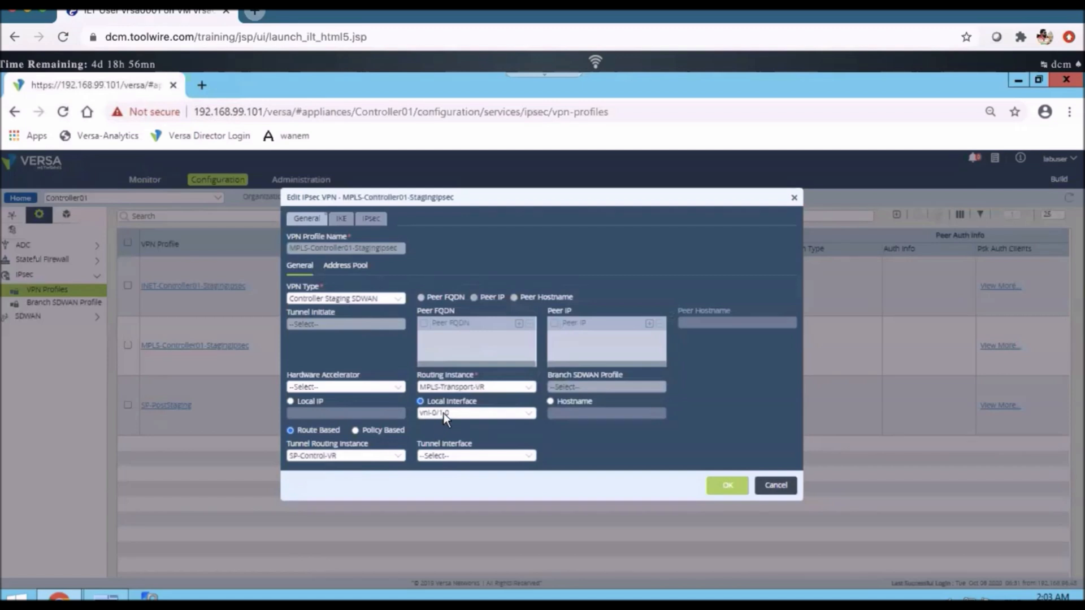
left_click(346, 215)
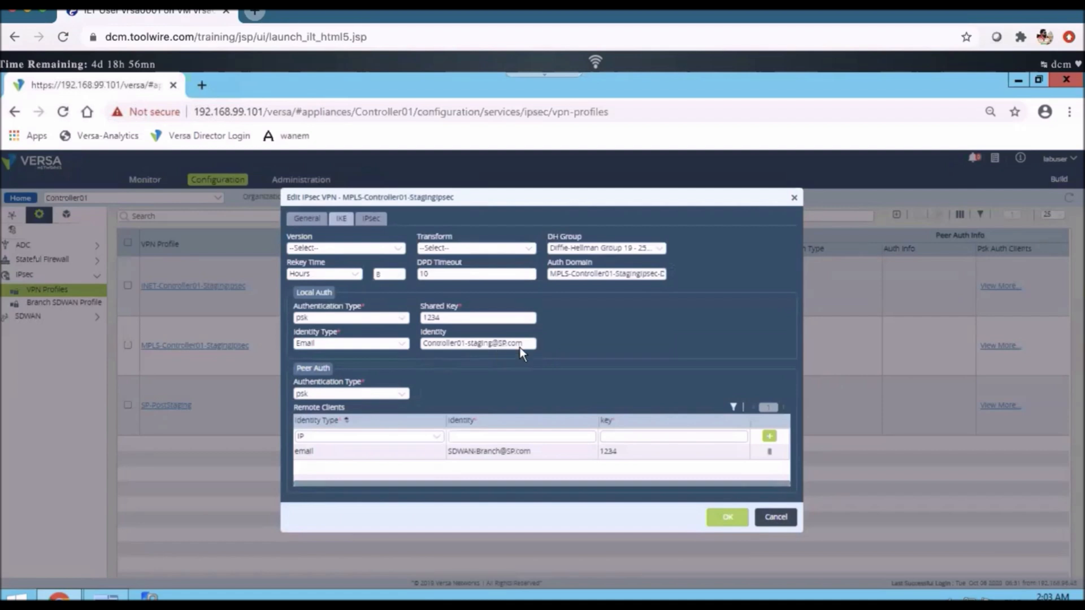
left_click(455, 457)
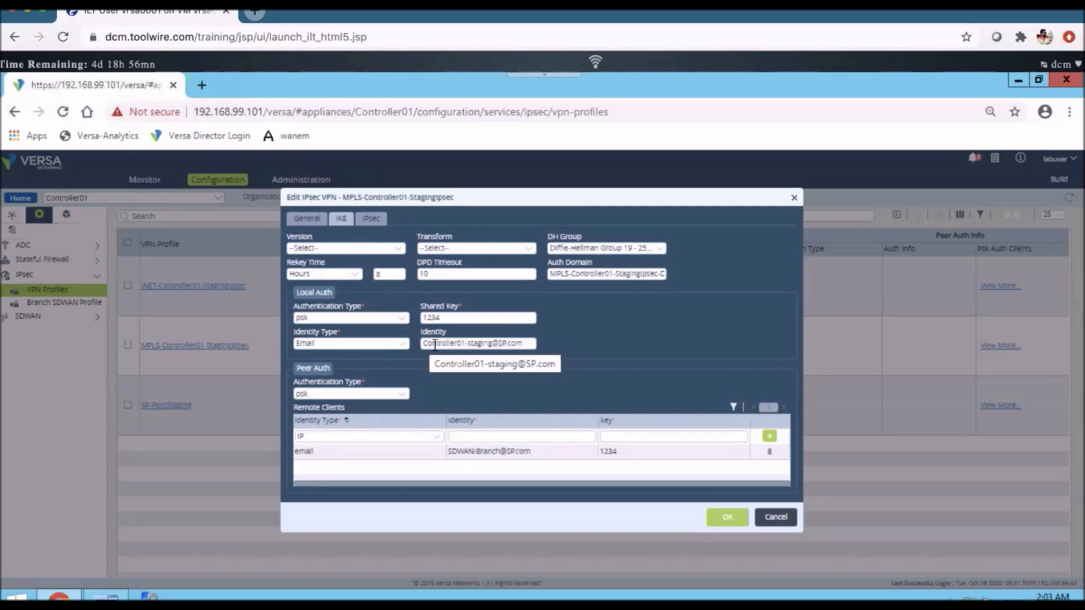
left_click(517, 459)
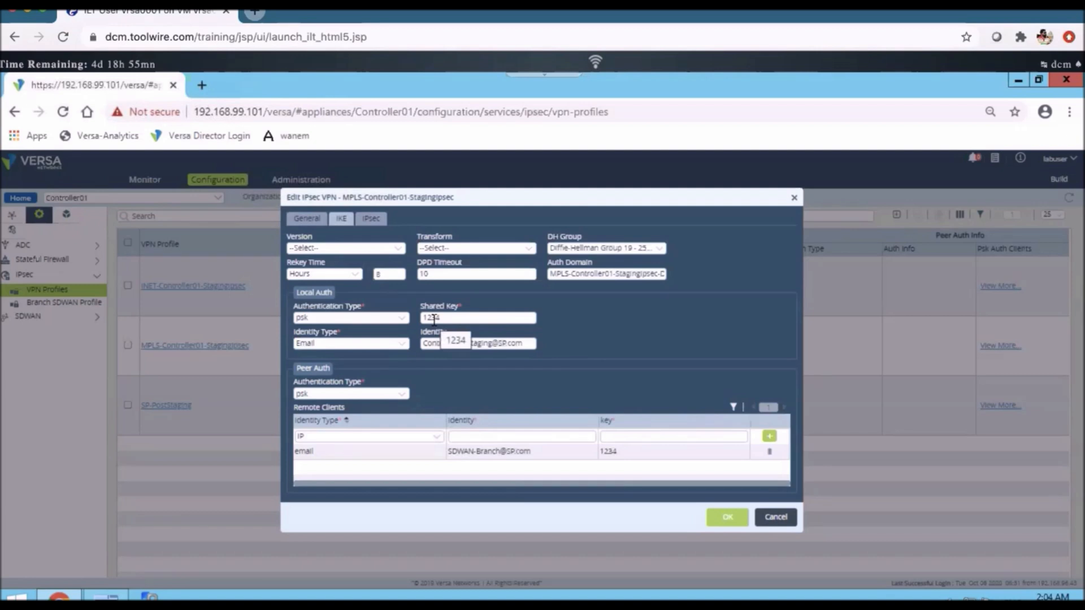
left_click(783, 519)
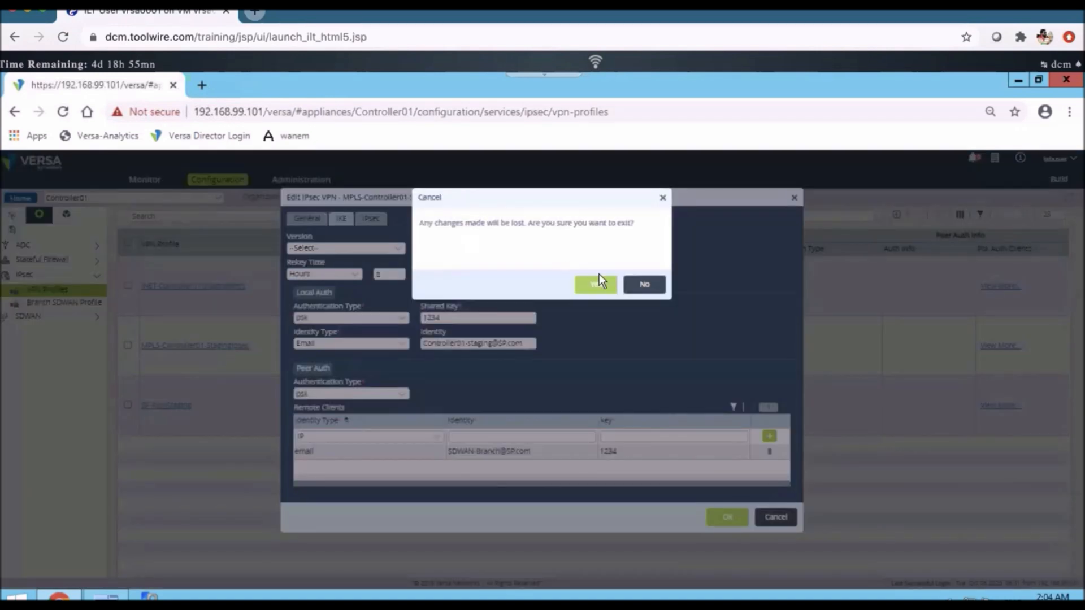
left_click(596, 286)
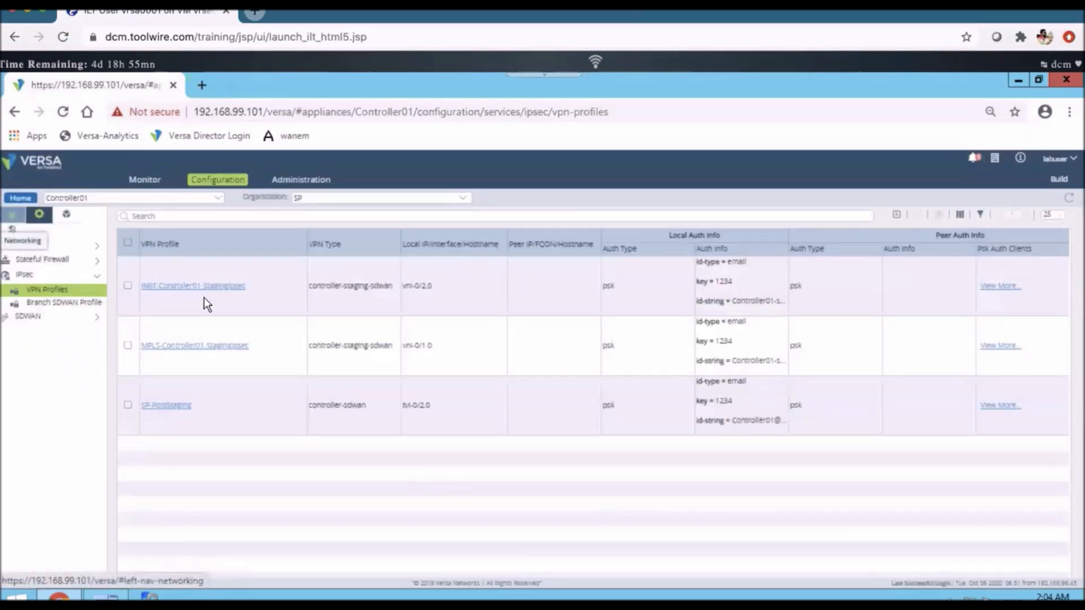
- Examine Controller01's Ethernet interfaces for the IP address of the vni-0/1 MPLS interface
left_click(12, 216)
left_click(34, 247)
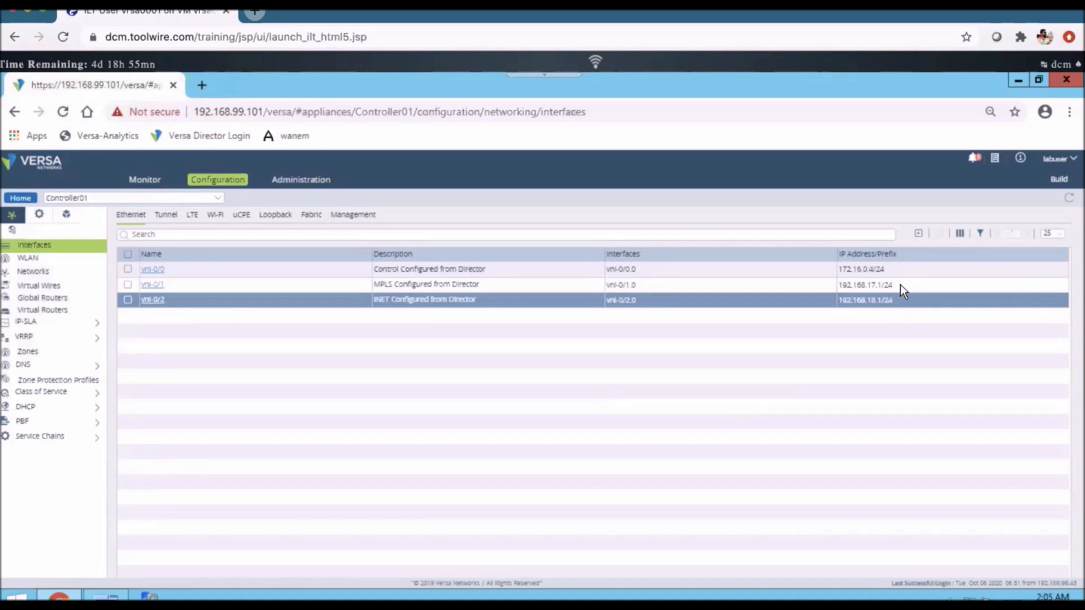
mouse_move(892, 286)
left_mouse_down()
mouse_move(837, 286)
mouse_move(895, 288)
left_mouse_up()
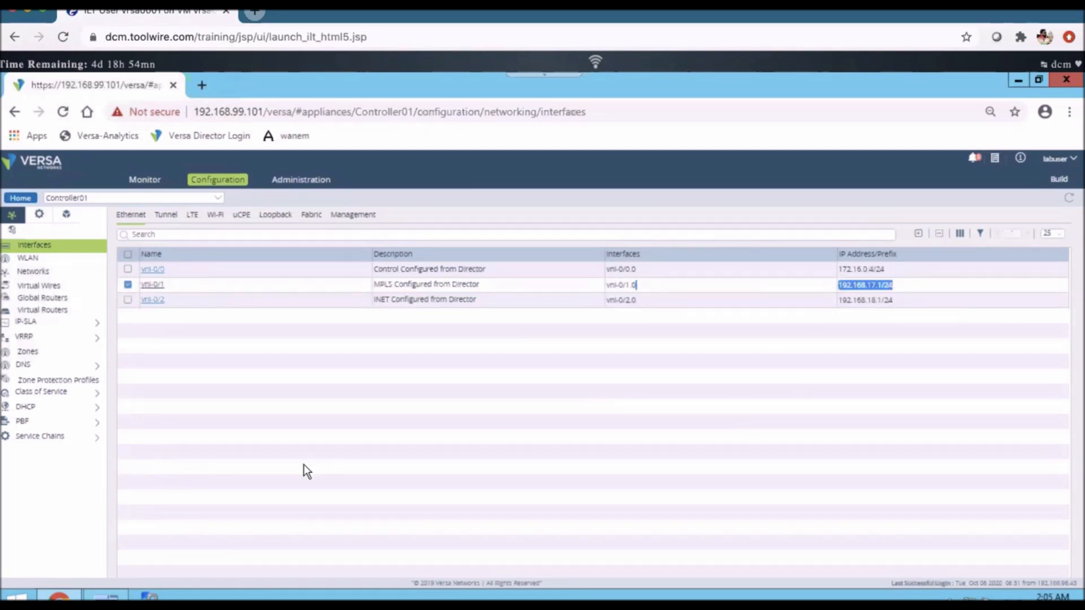
- Return to MTPuTTY and examine the staging command's arguments, including the controller IP, WAN port, static address and gateway, alongside the vni-0/0 interface
left_click(107, 598)
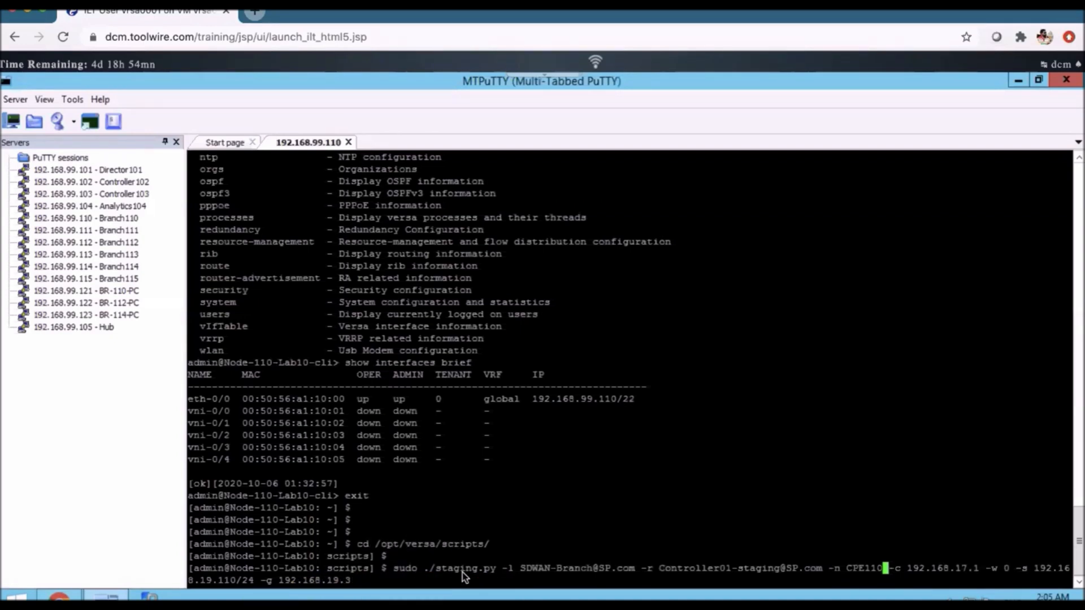
left_click_drag(392, 568, 934, 558)
left_click_drag(387, 556, 979, 568)
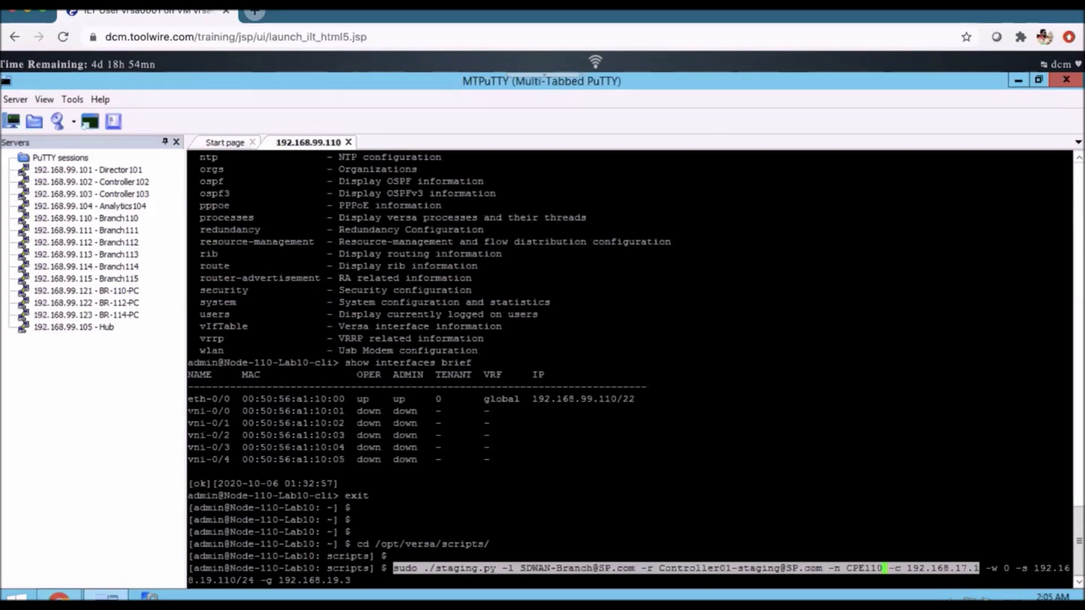
left_click_drag(189, 411, 230, 410)
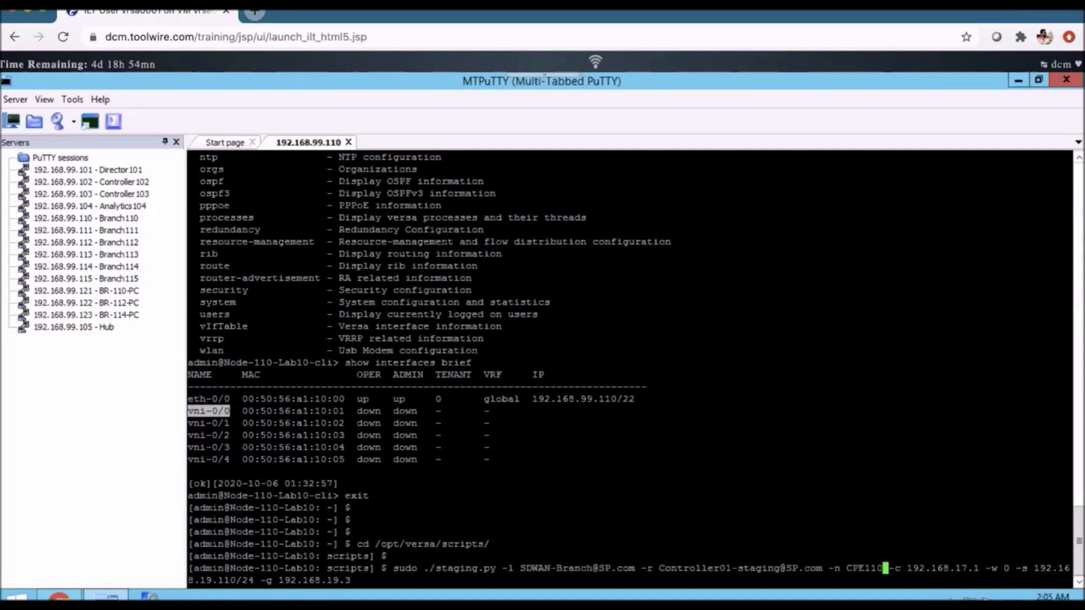
left_click_drag(979, 568, 1073, 565)
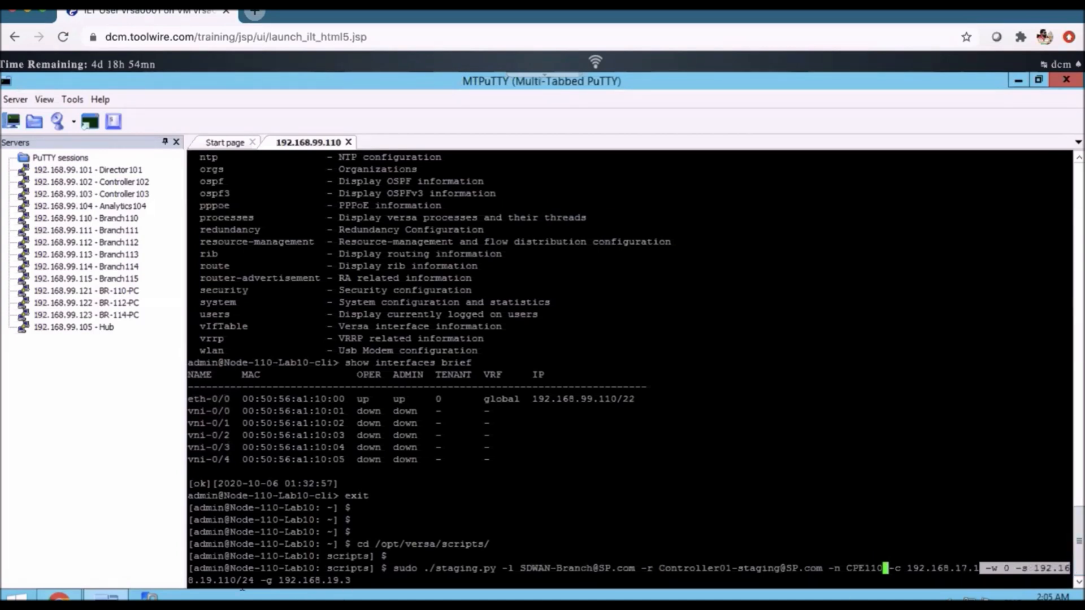
left_click_drag(254, 580, 188, 581)
left_click_drag(358, 581, 263, 580)
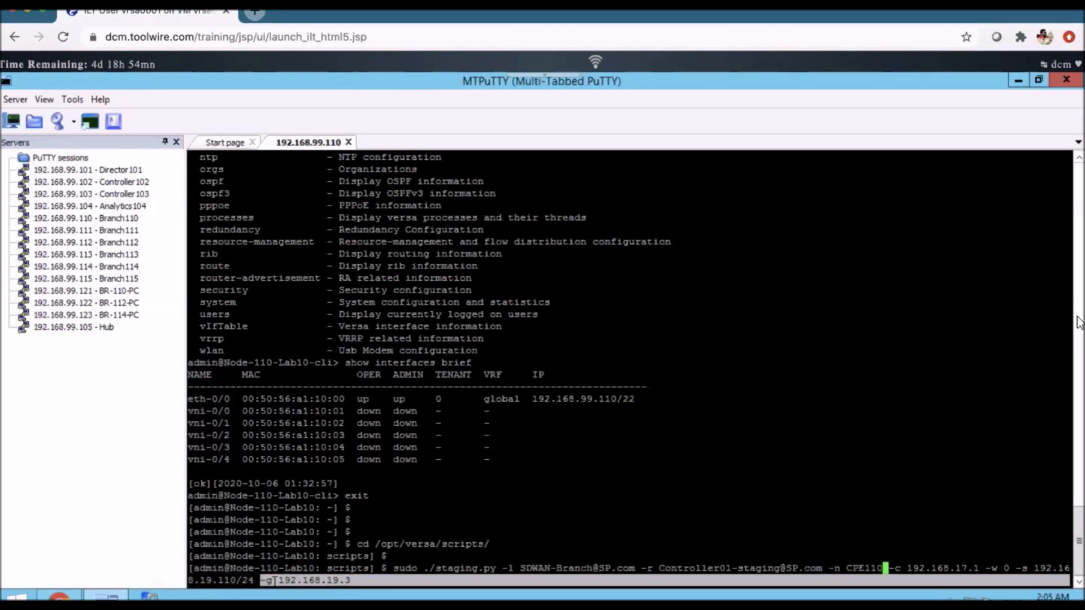
left_click(359, 581)
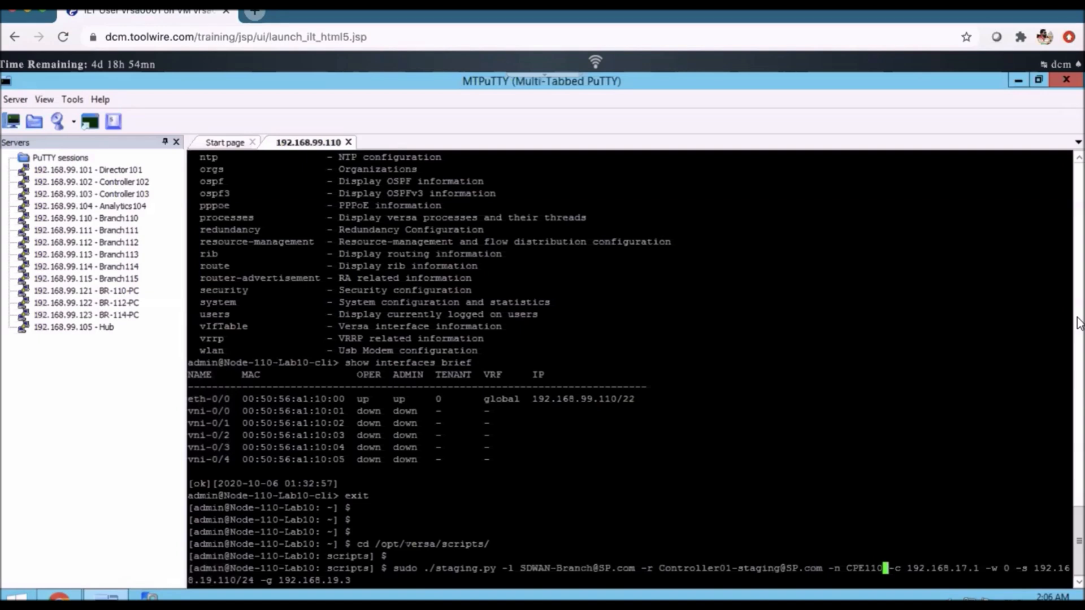
- Run the prepared staging command for CPE110, enter the sudo password, and leave Controller01's configuration in Versa Director
key("Return")
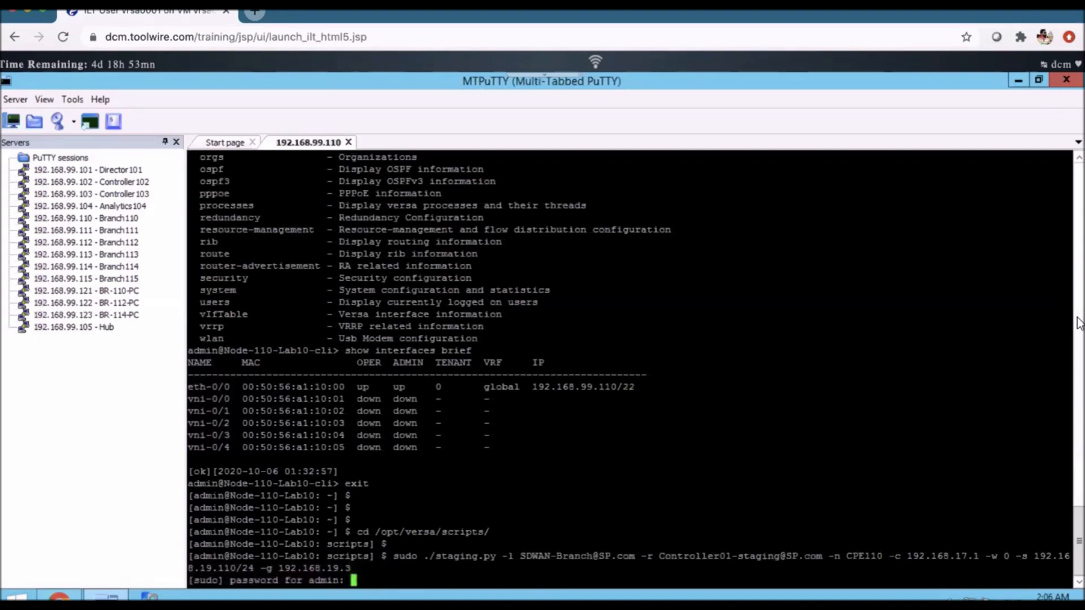
key("Return")
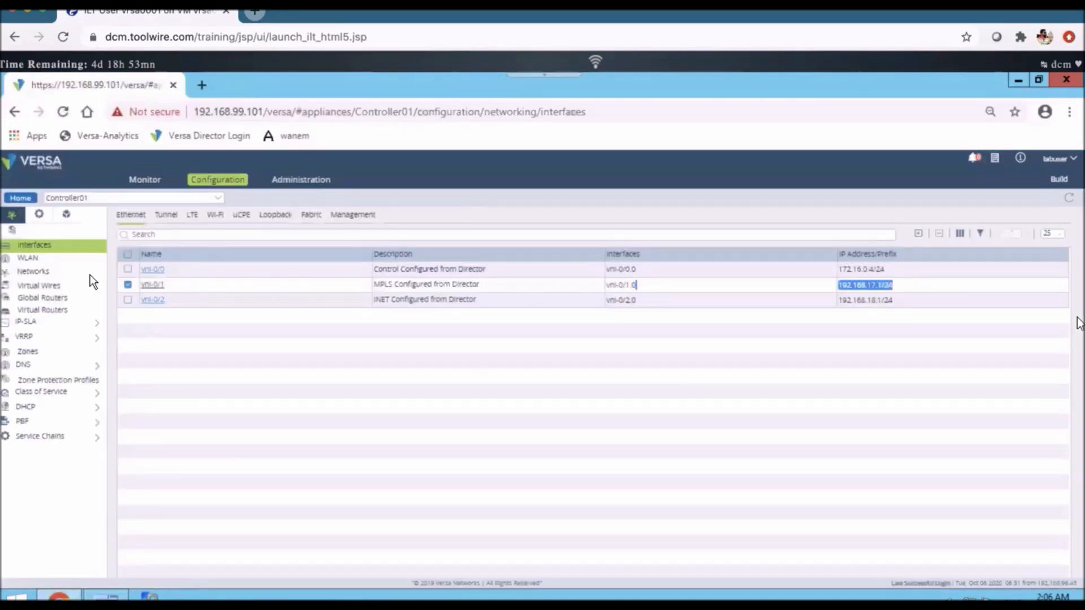
left_click(46, 167)
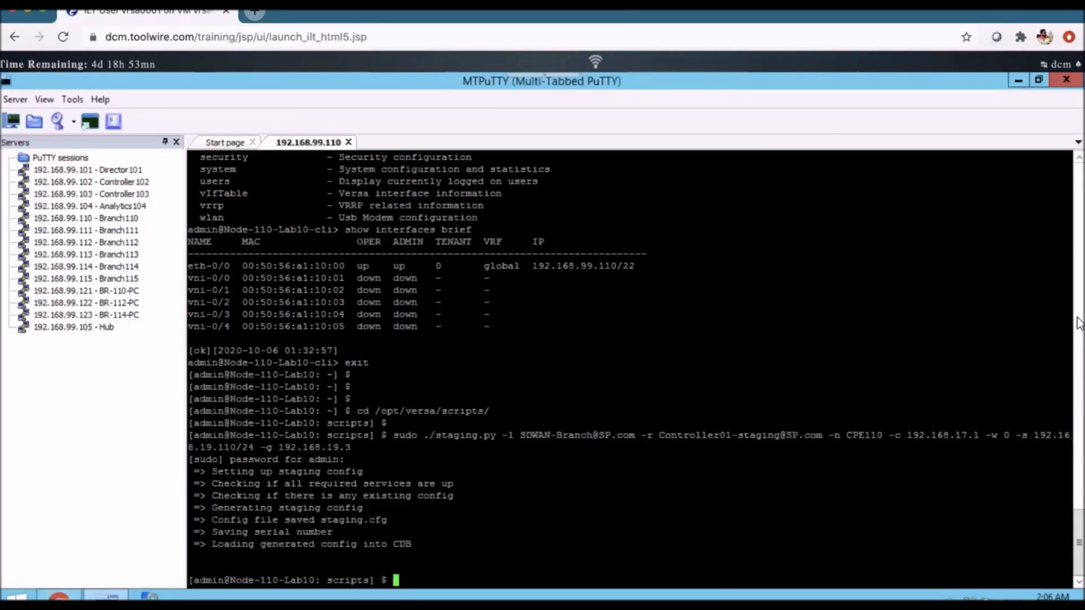
- Start the node's Versa CLI and show the brief interface list to examine the tvi-0/1.0 and vni-0/0.0 addresses
type("cli")
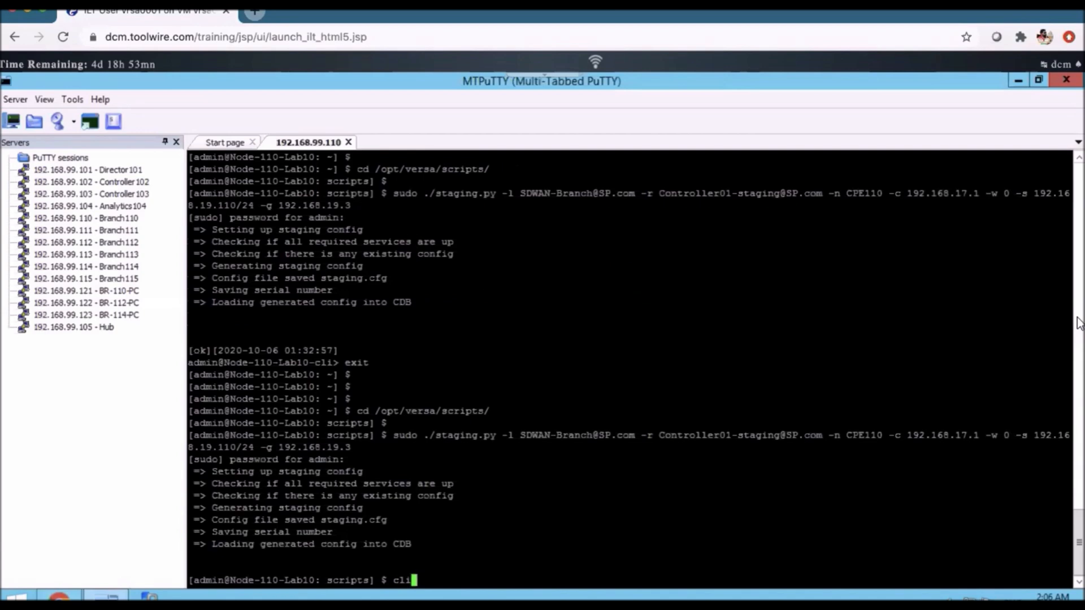
key("Return")
type("show interfaces brief")
key("Return")
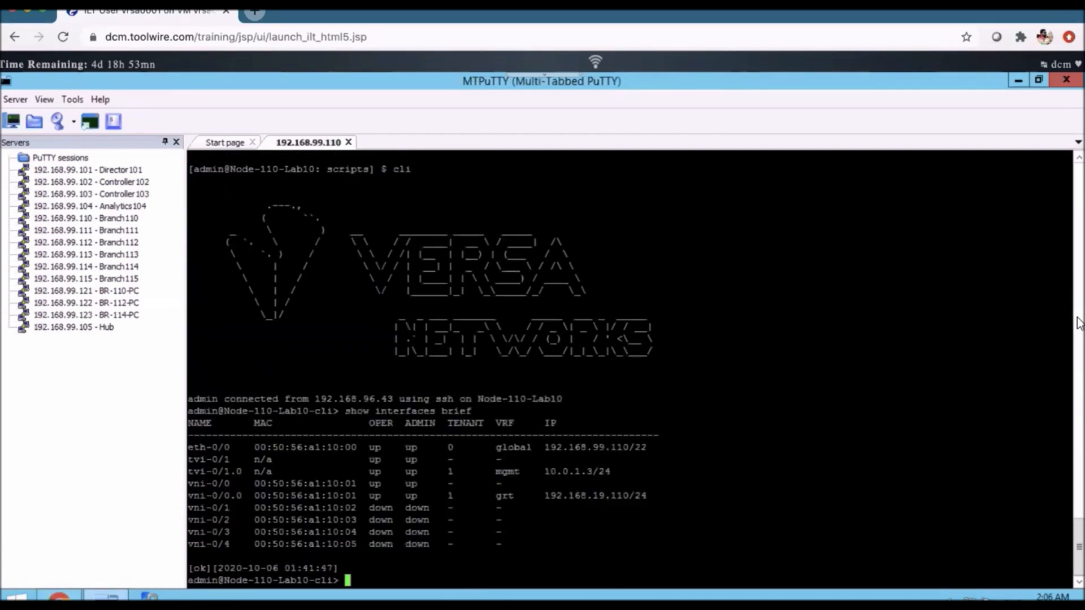
left_click_drag(633, 487, 502, 484)
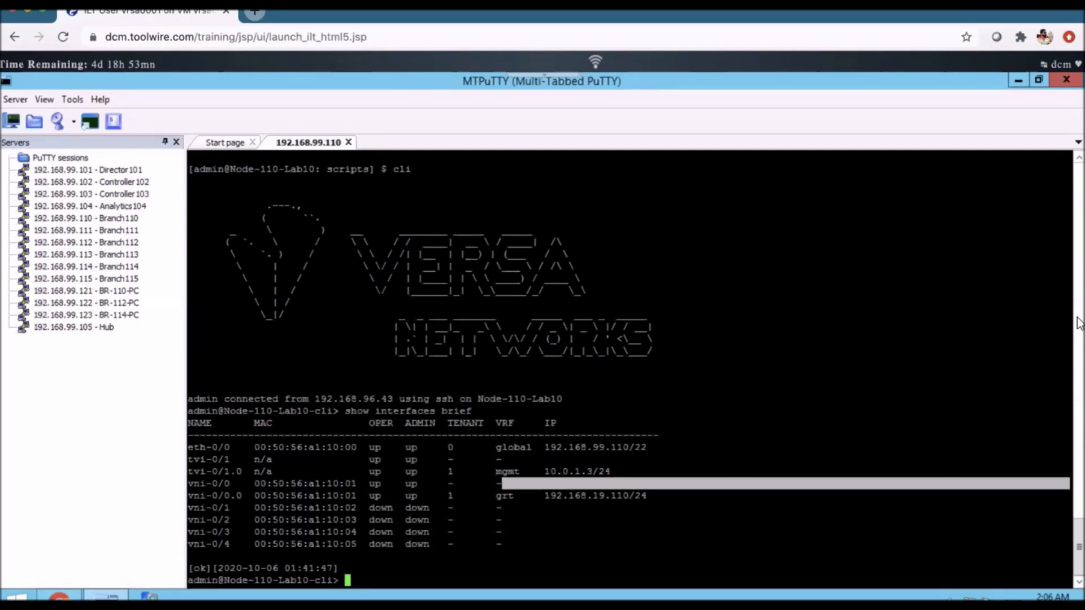
left_click_drag(502, 485, 182, 463)
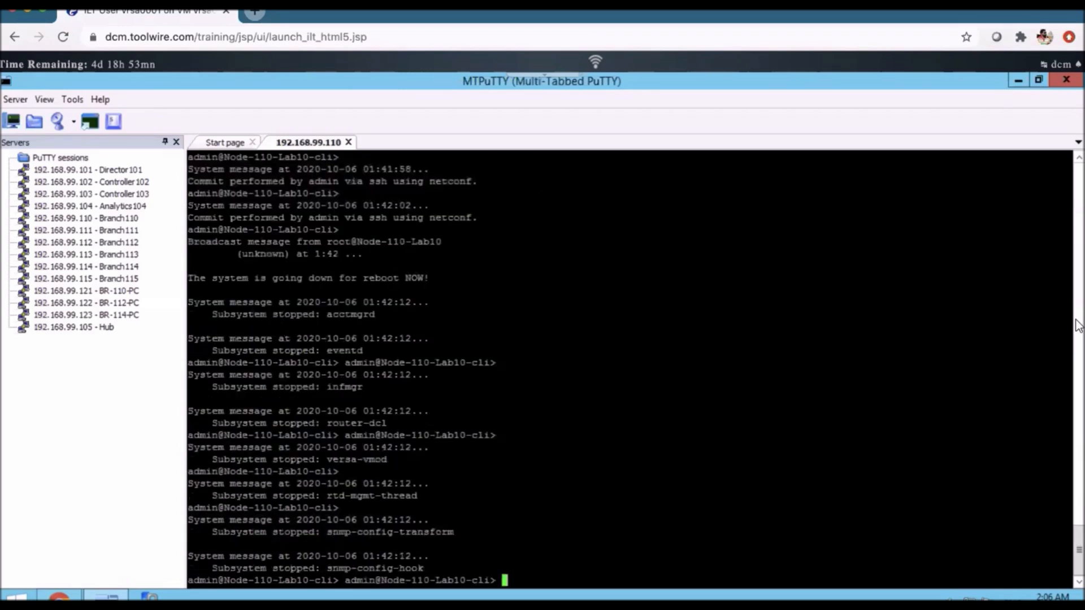
- Review the terminal output back to the staging command and examine its WAN port argument -w 0
mouse_move(1080, 327)
scroll(1078, 326, "up", 11)
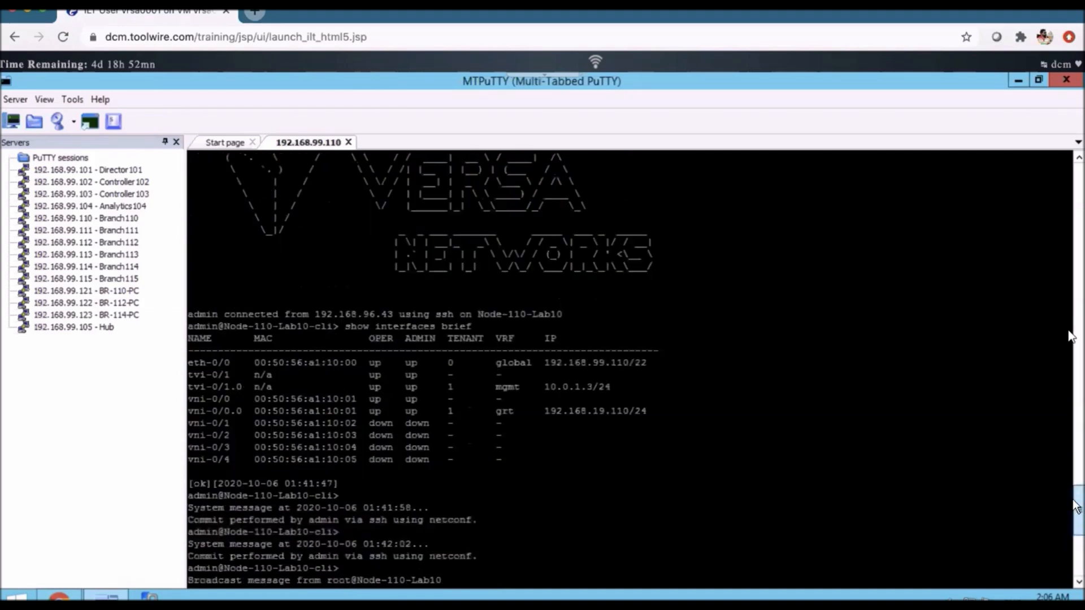
scroll(1072, 336, "up", 1)
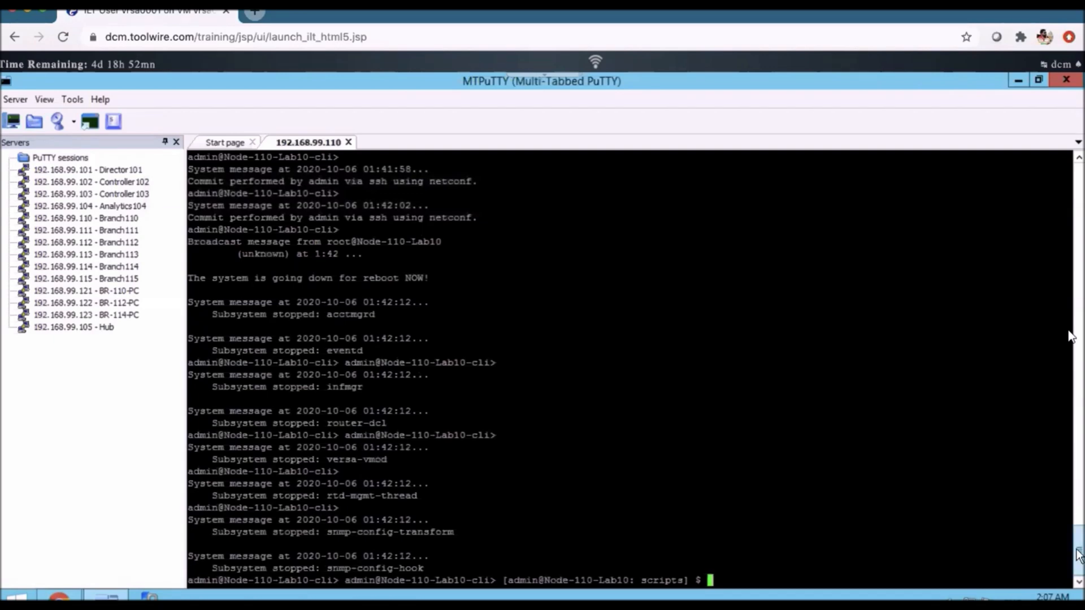
scroll(1079, 481, "up", 1)
scroll(1079, 480, "up", 10)
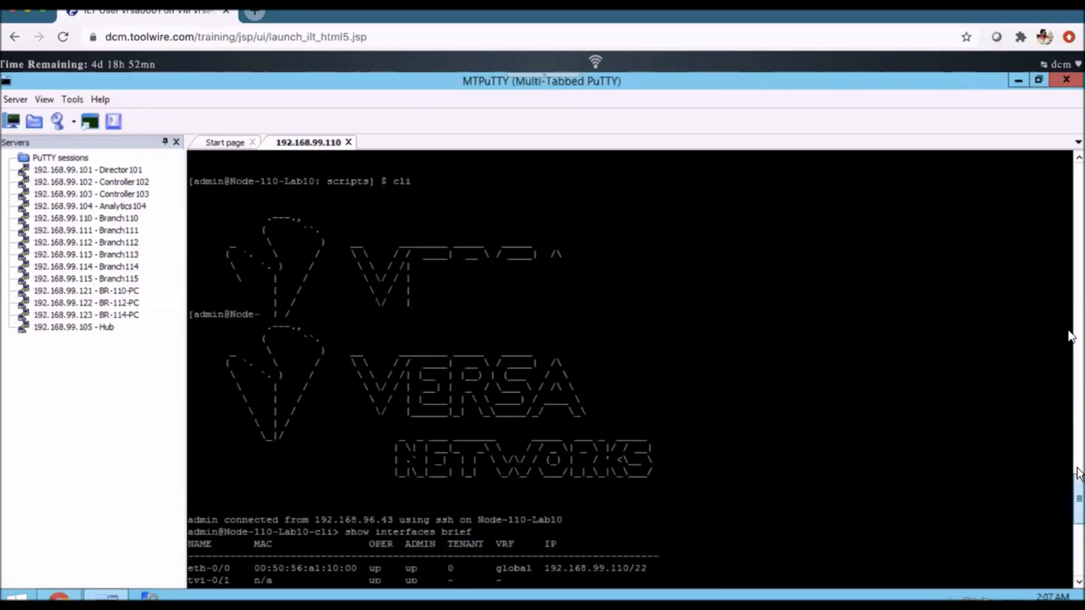
scroll(1078, 474, "up", 5)
scroll(1077, 511, "down", 9)
left_click_drag(1071, 517, 1072, 518)
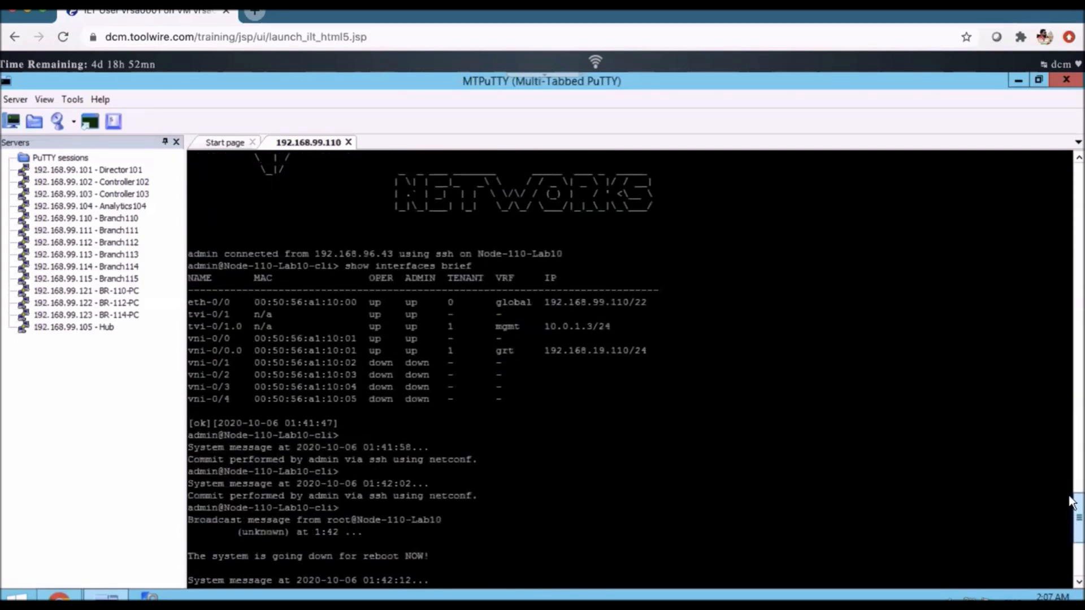
scroll(1072, 501, "up", 8)
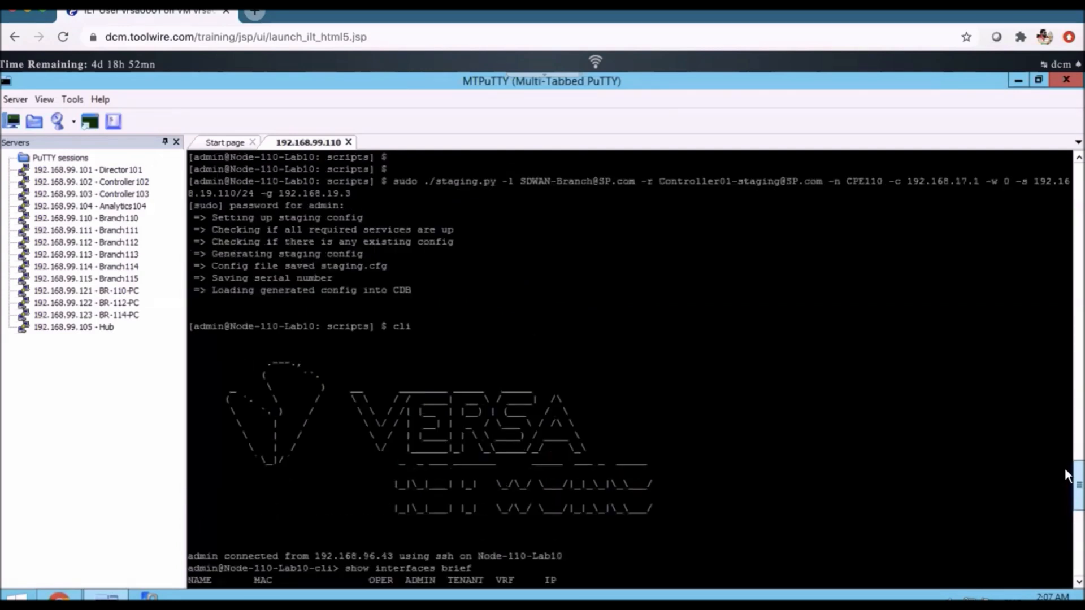
scroll(1064, 468, "up", 3)
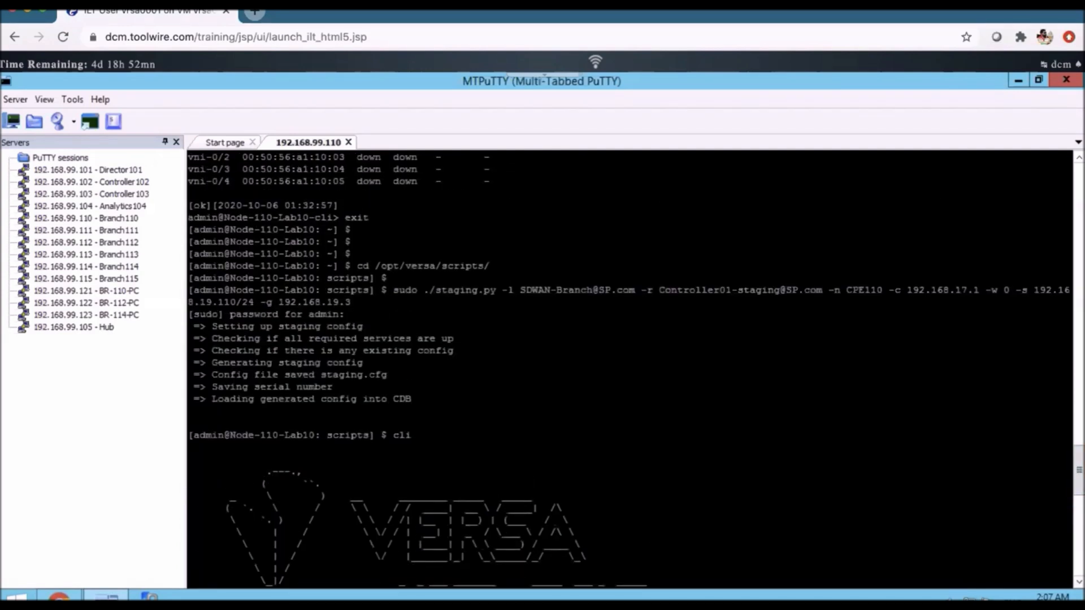
left_click_drag(985, 290, 1011, 289)
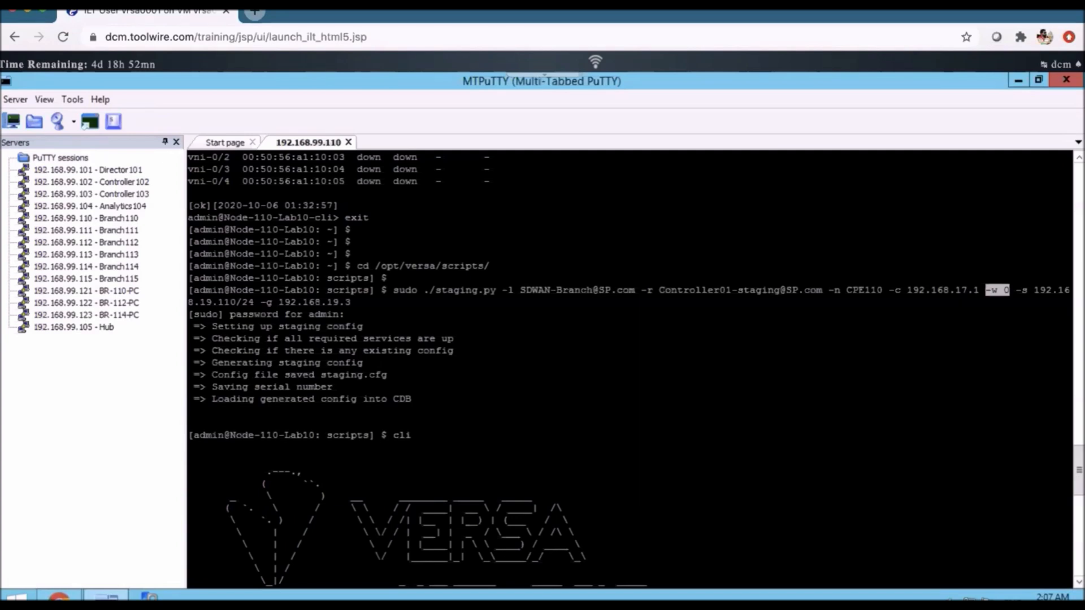
- Examine the commit and reboot messages that follow the interface list in the terminal output
left_click_drag(1079, 475, 1071, 554)
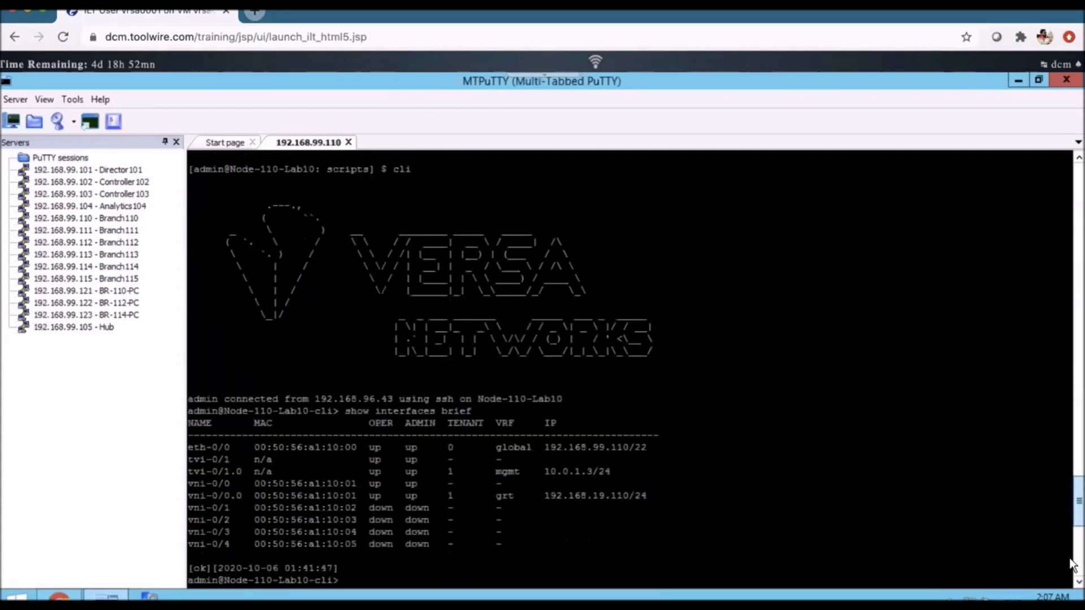
scroll(1072, 540, "down", 9)
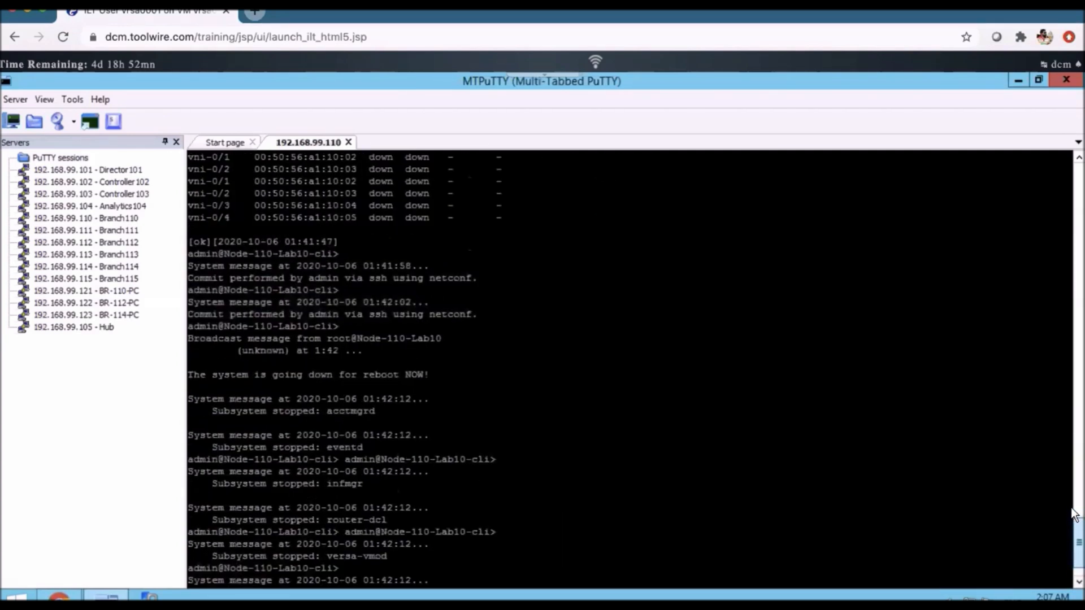
scroll(1074, 515, "up", 9)
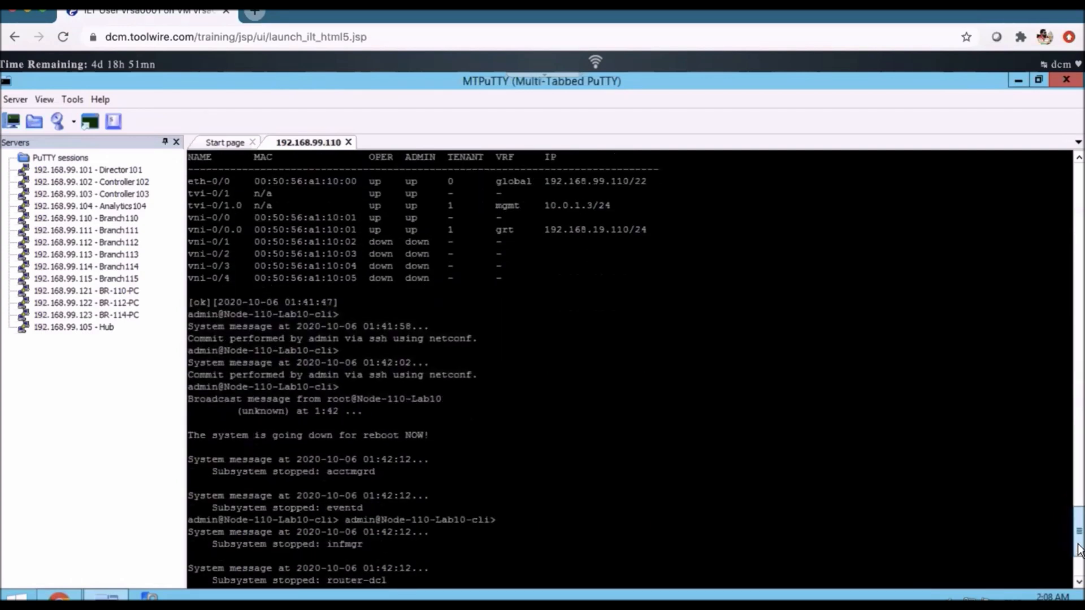
left_click_drag(429, 435, 187, 435)
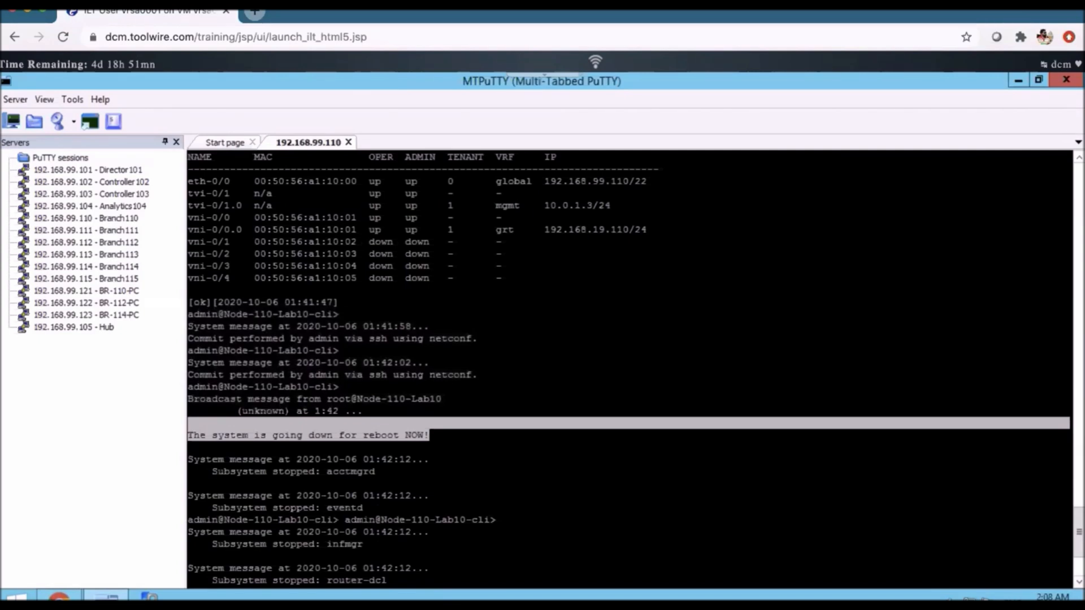
key("ctrl+Up")
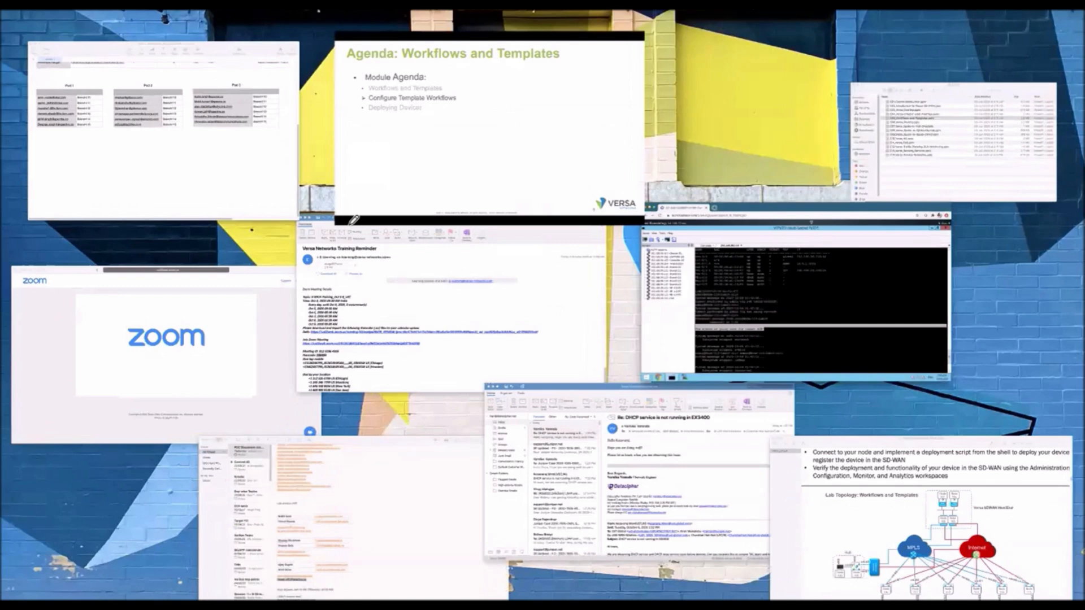
left_click(505, 111)
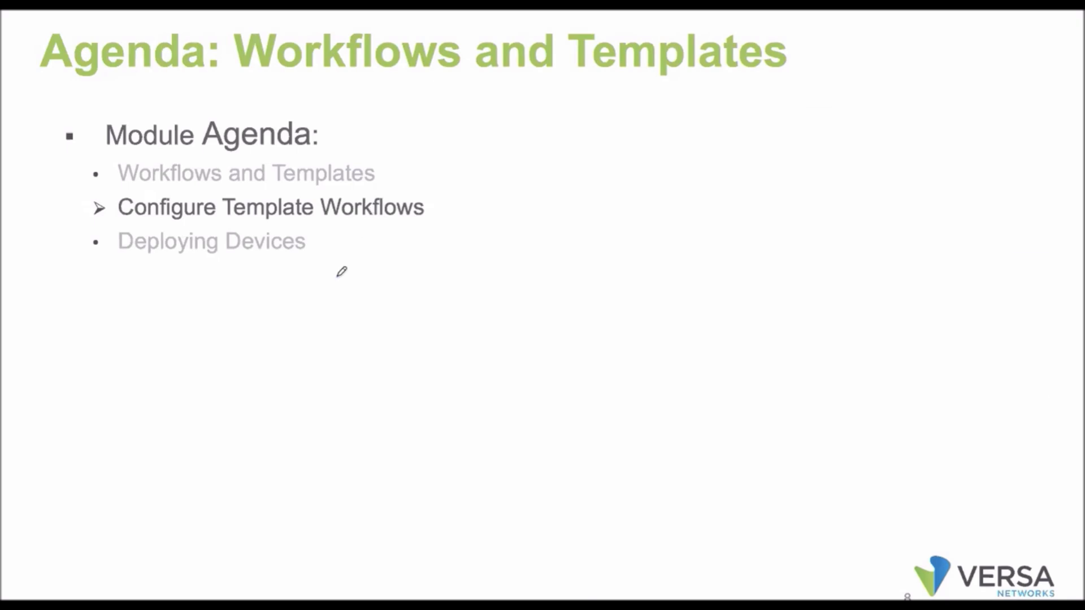
key("Right")
key("Right")
key("Right")
key("Right")
key("Left")
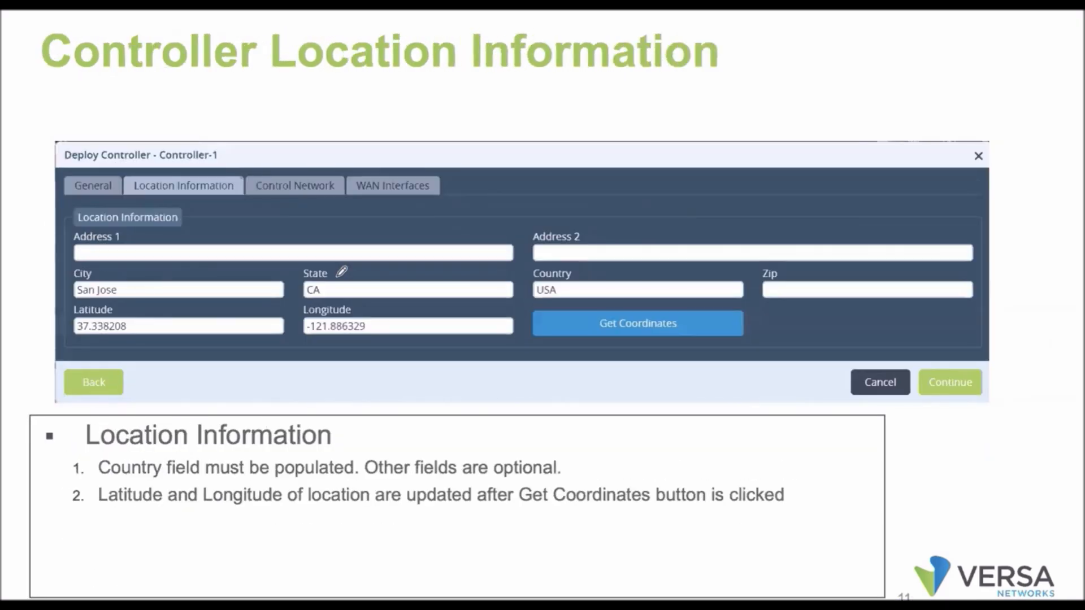
key("Left")
key("Left")
key("Left")
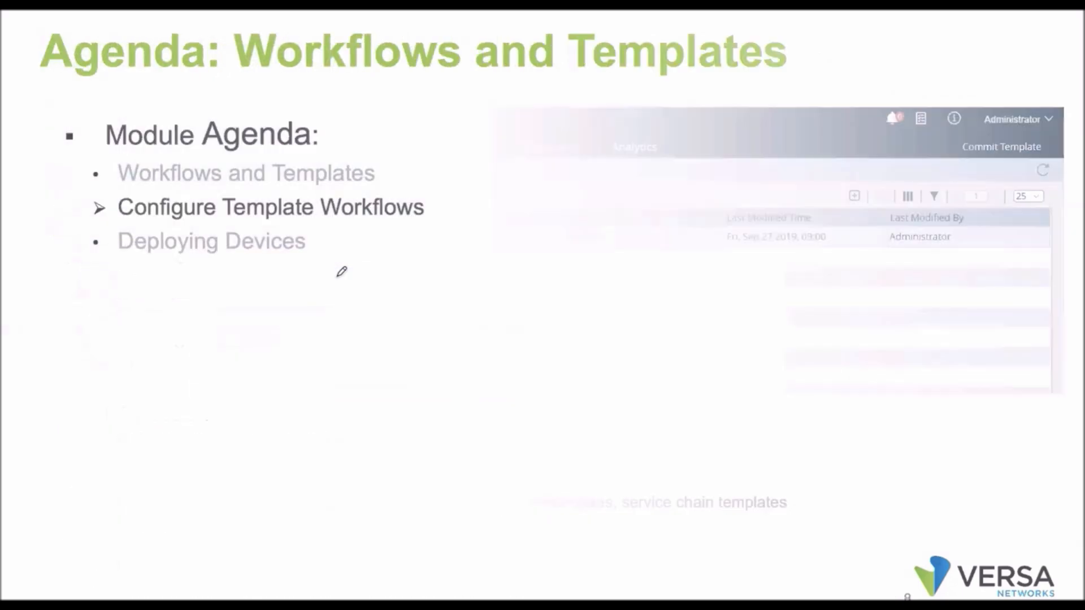
- Return to MTPuTTY, reconnect the 192.168.99.110 session, log in as admin with the account password, and check the prompt's hostname
key("ctrl+Up")
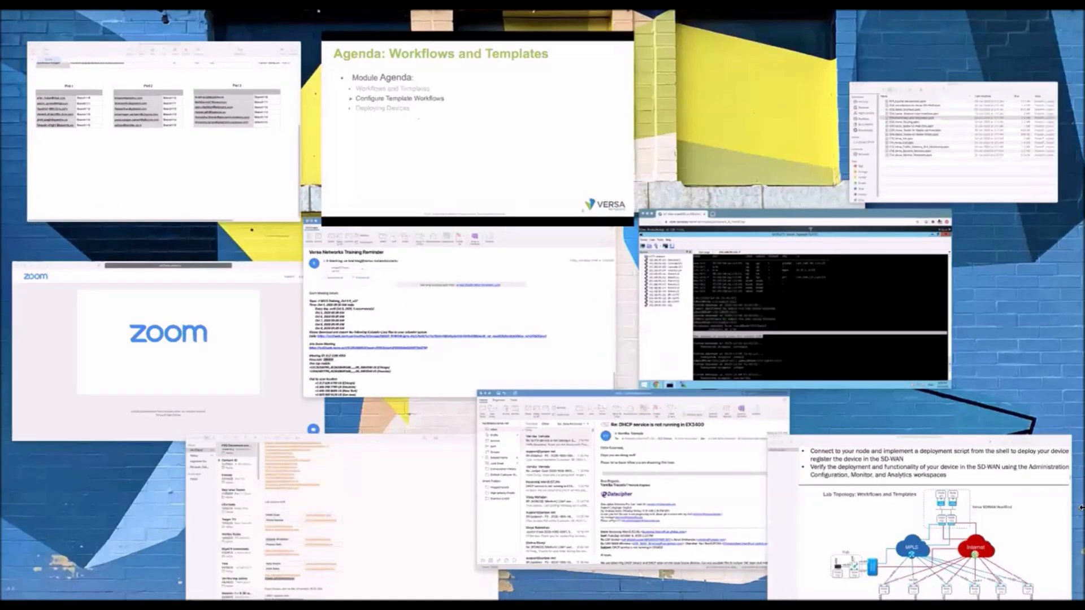
left_click(807, 334)
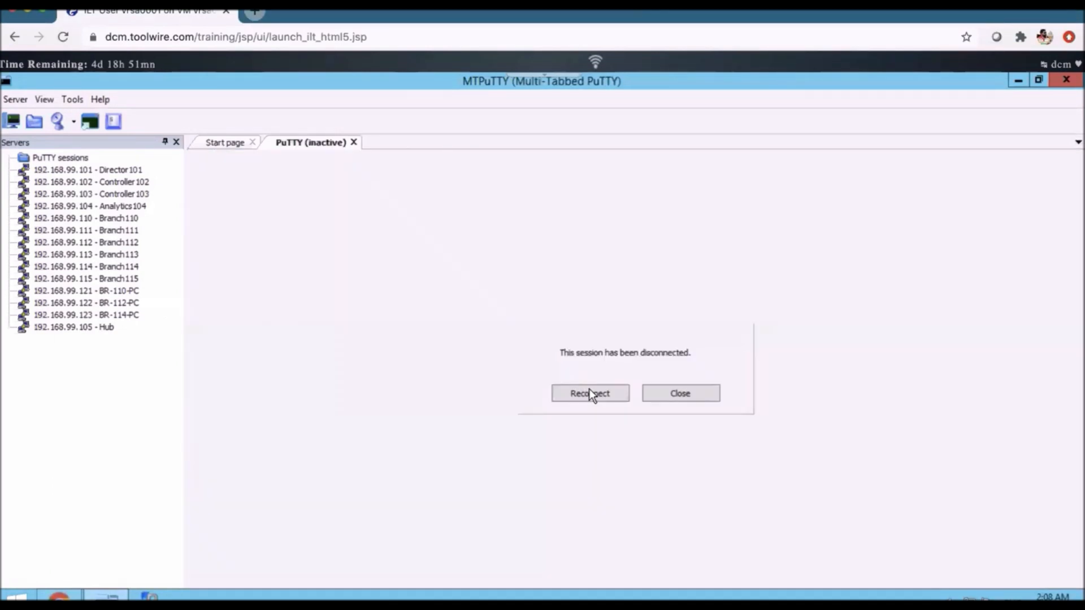
left_click(588, 389)
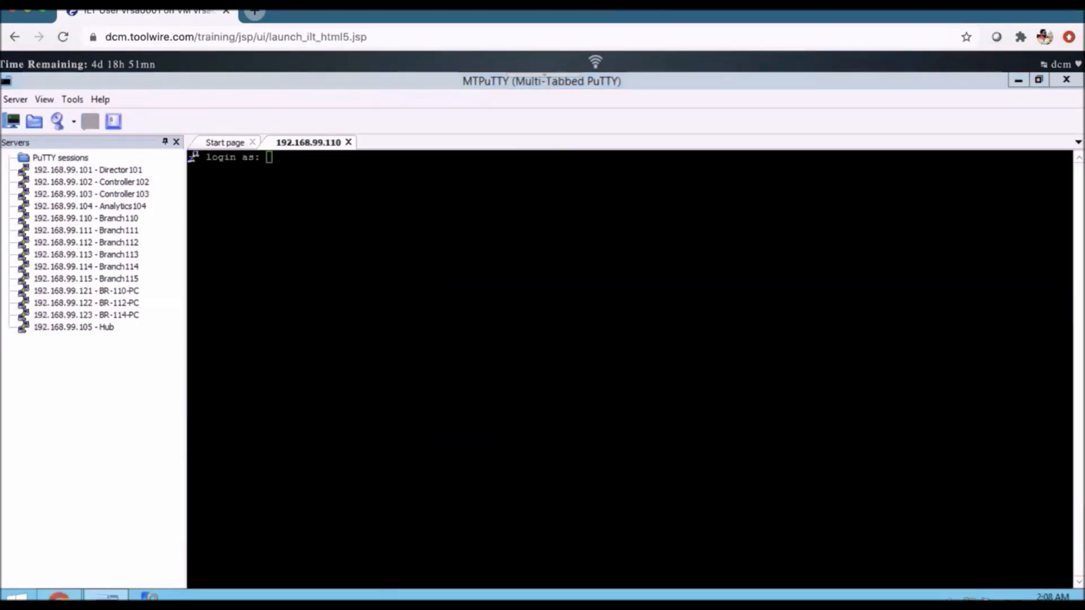
type("admin")
key("Return")
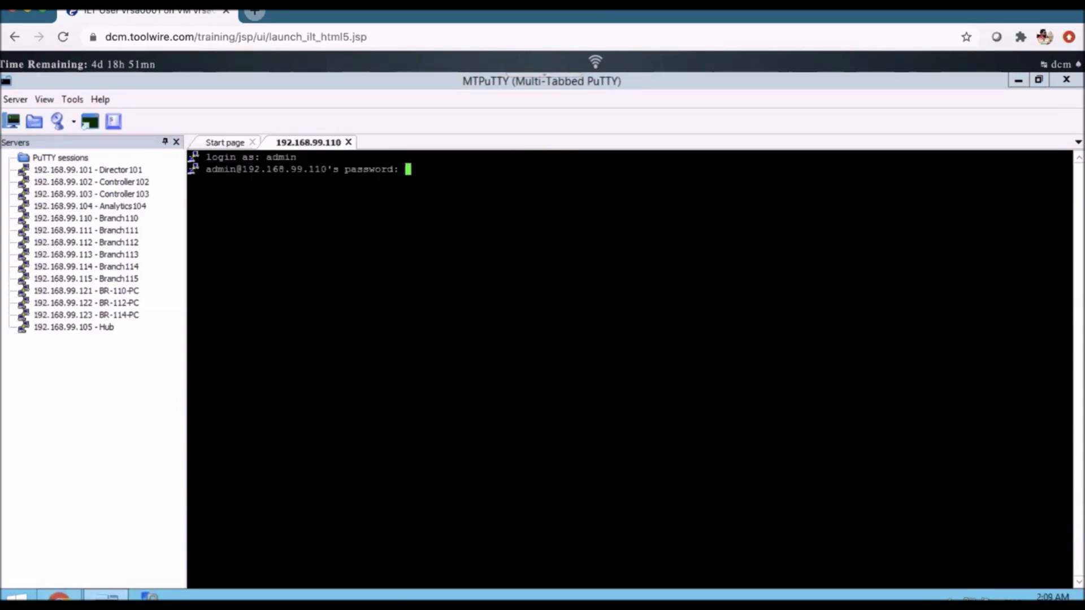
key("Return")
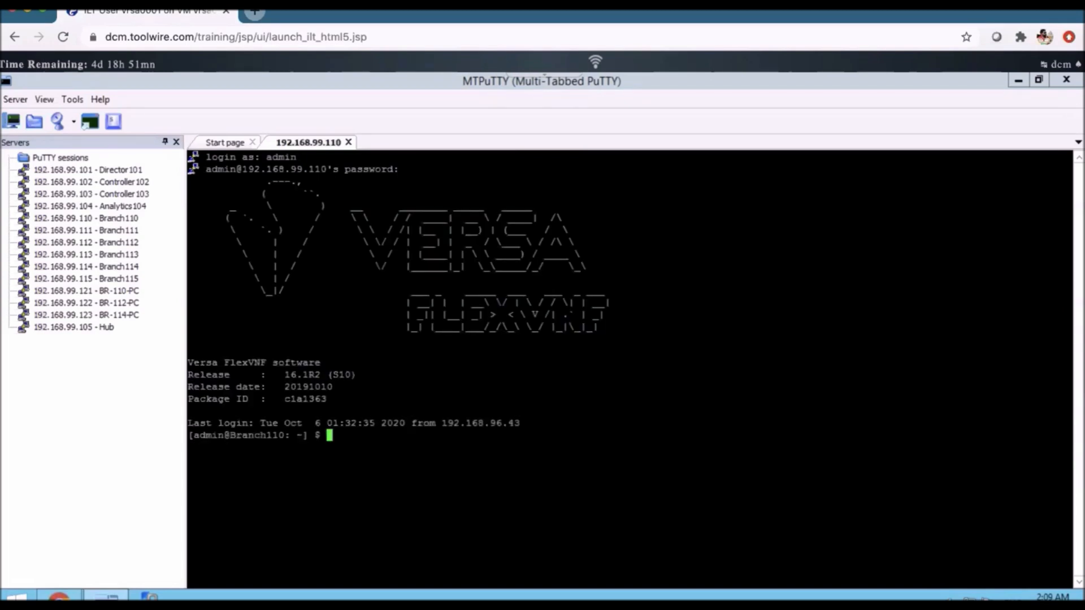
key("Return")
key("Return")
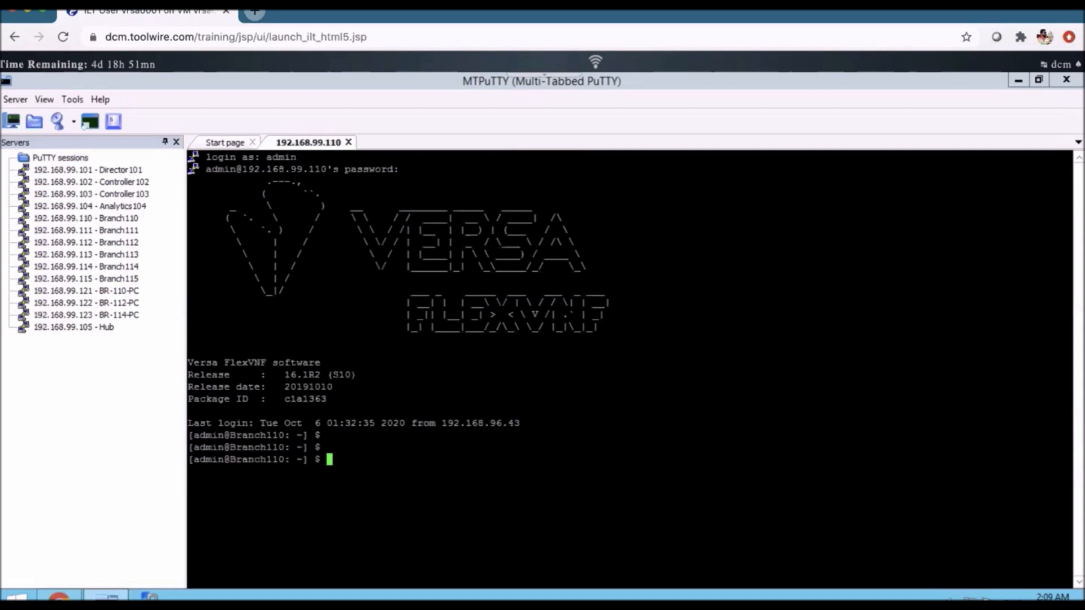
double_click(251, 436)
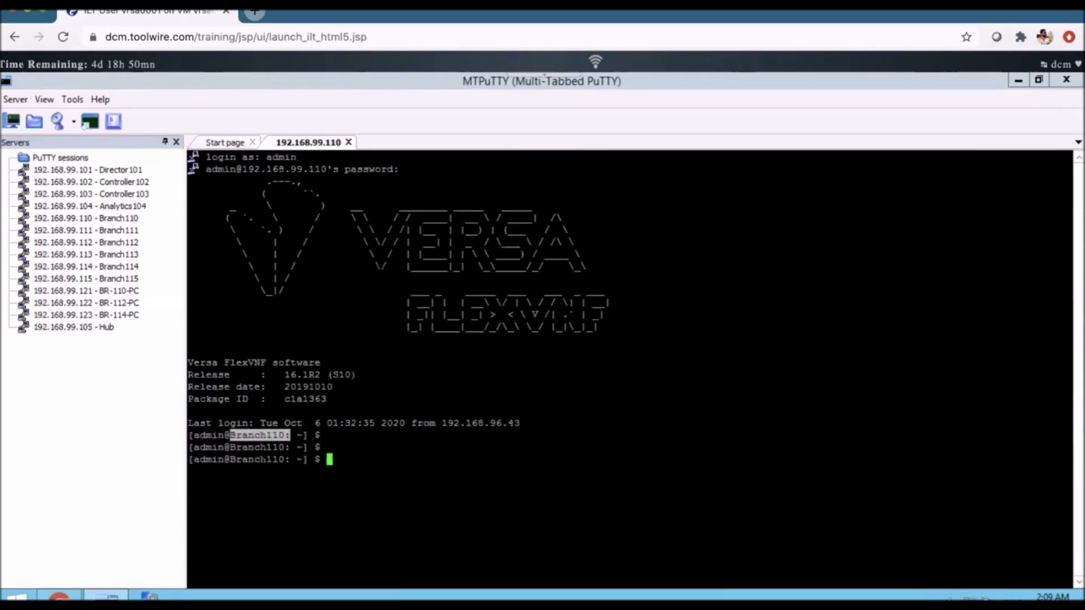
- Switch to Versa Director and examine Branch110's serial number and status in the hardware inventory
left_click(64, 597)
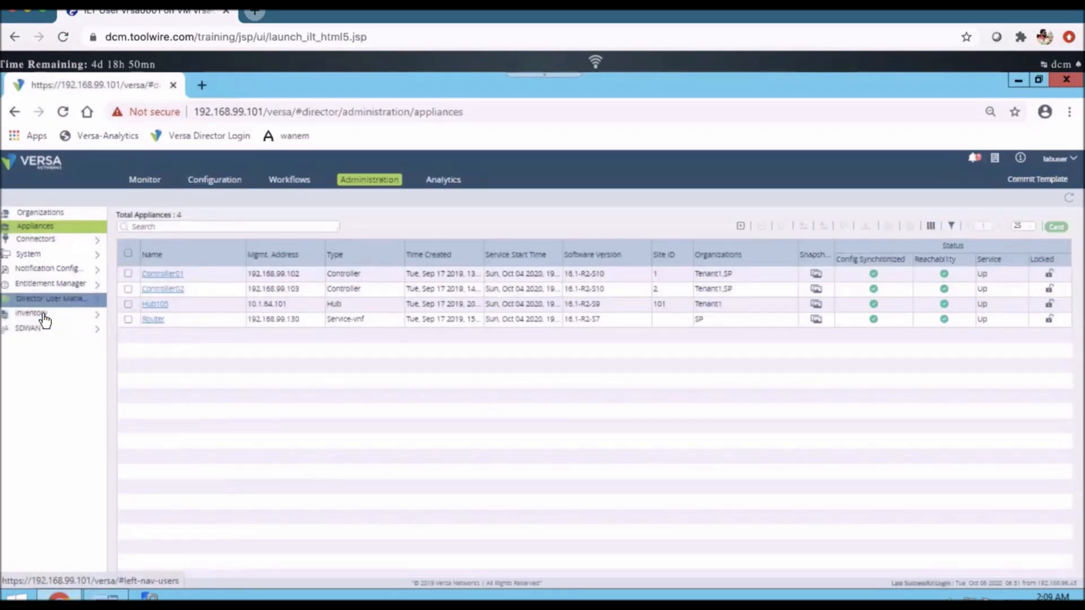
double_click(44, 317)
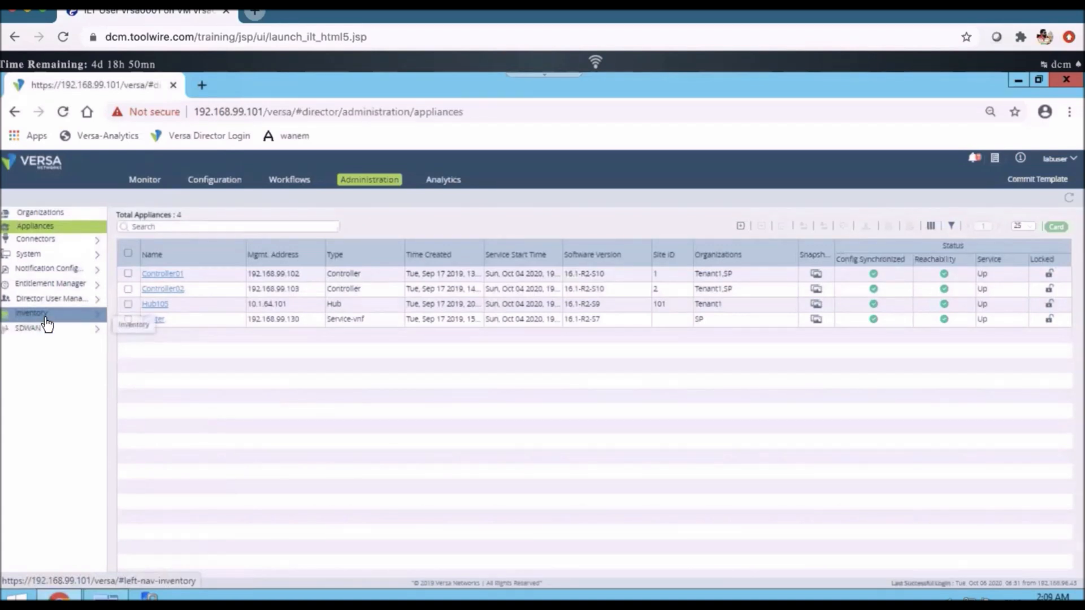
left_click(46, 316)
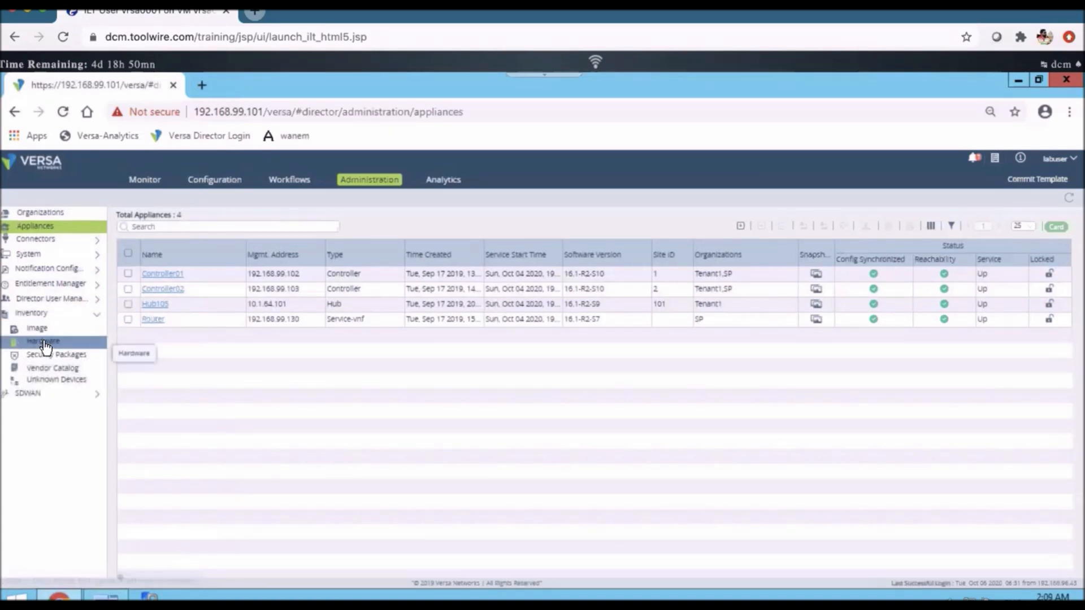
left_click(45, 343)
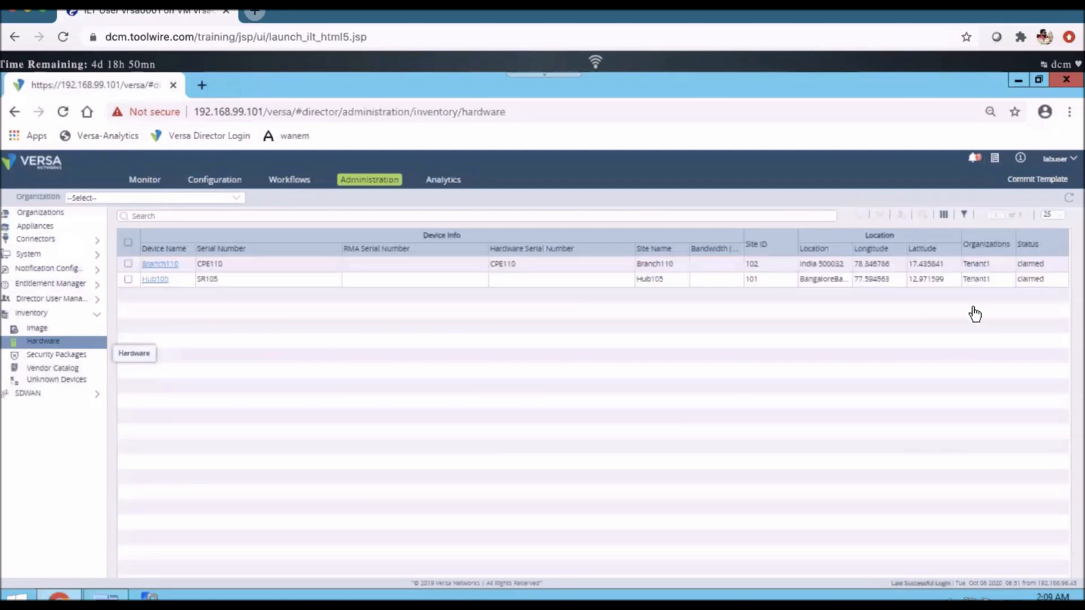
left_click(1046, 263)
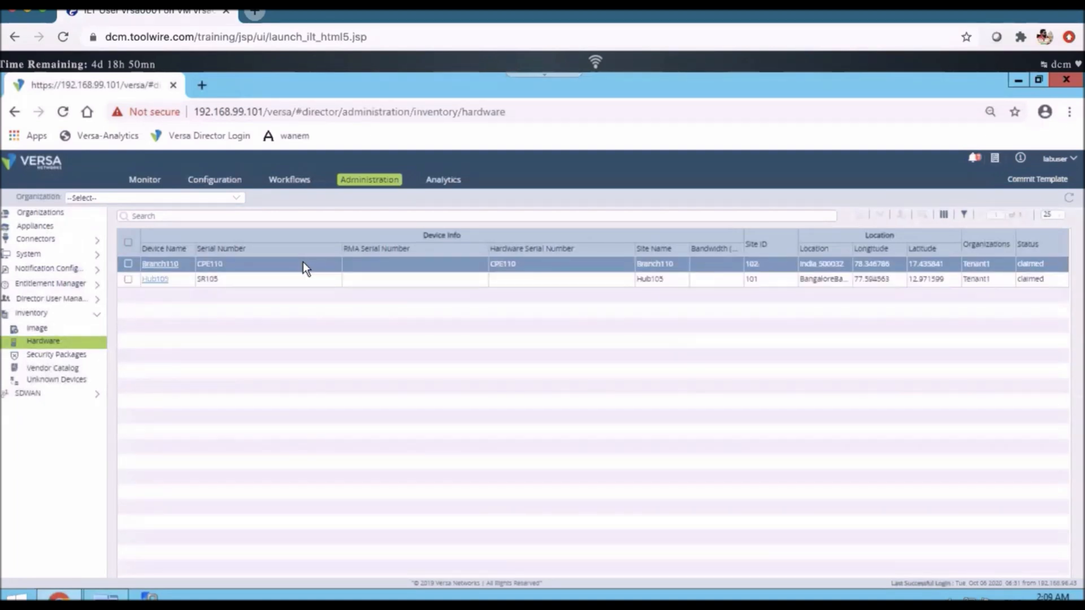
left_click(212, 265)
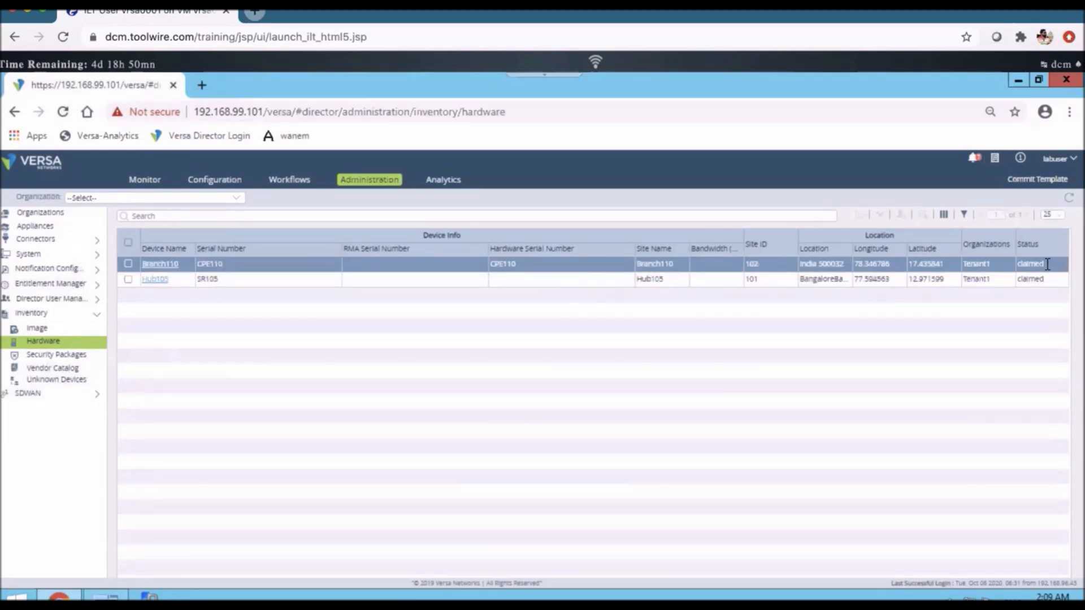
- Check Branch110's claimed status in the hardware inventory, and examine its type, software version and organization in the appliances list
double_click(1016, 264)
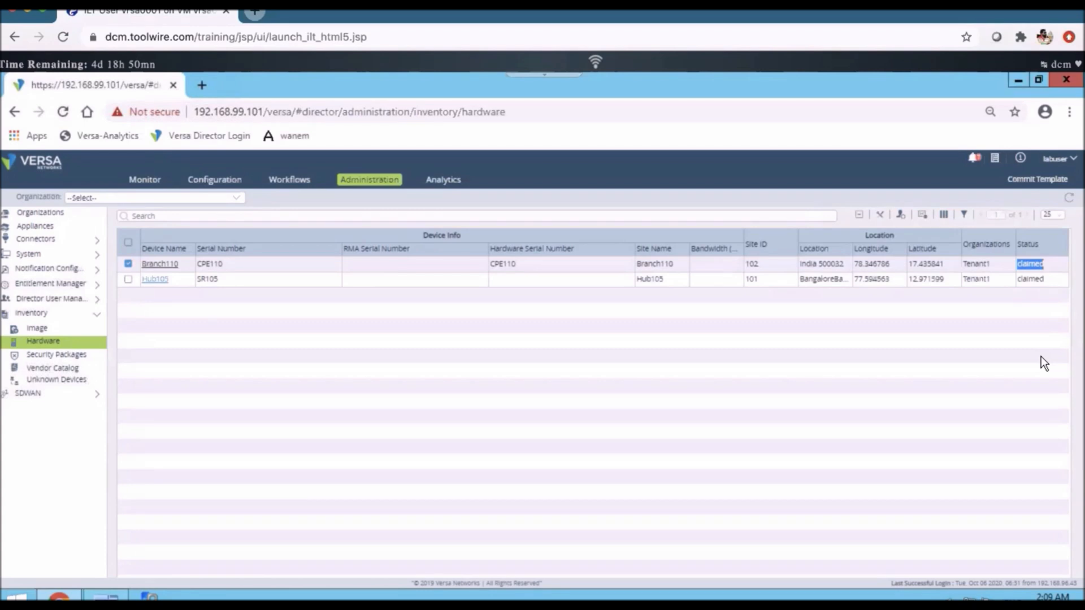
left_click(46, 226)
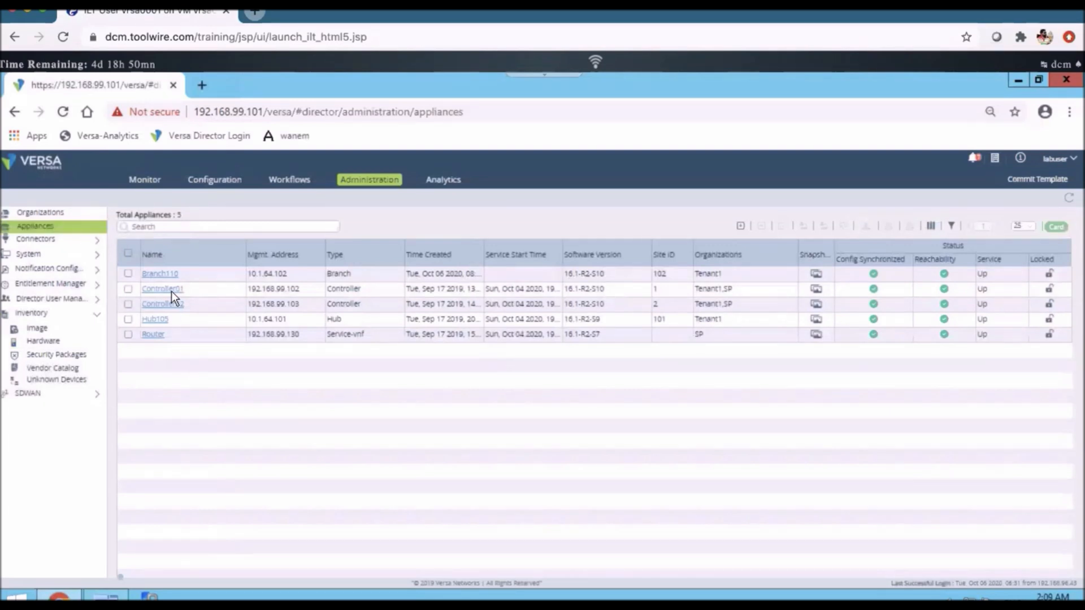
left_click(172, 288)
left_click(153, 274)
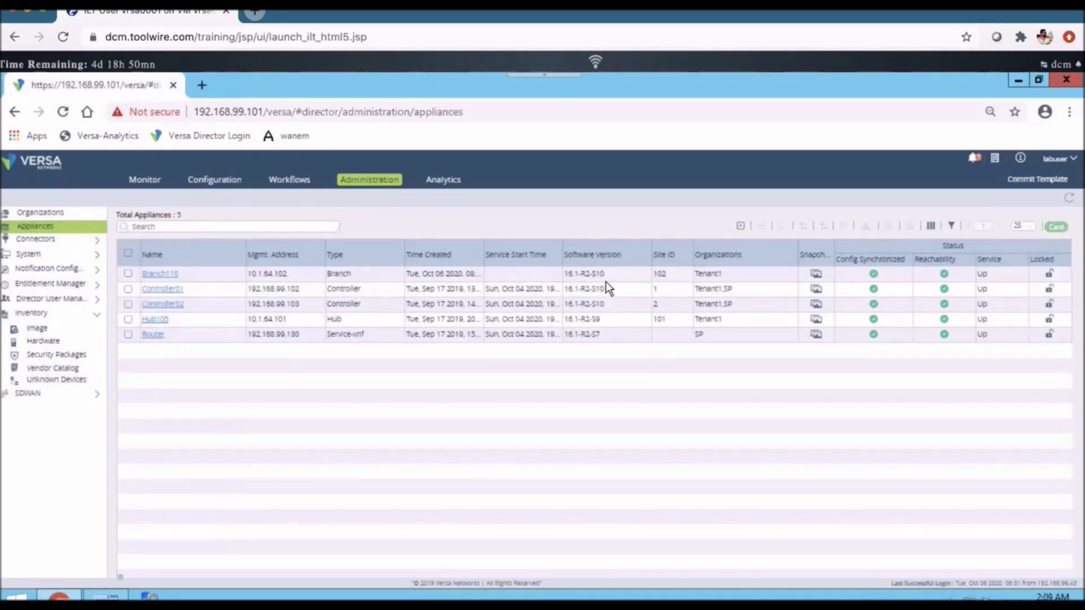
left_click(707, 275)
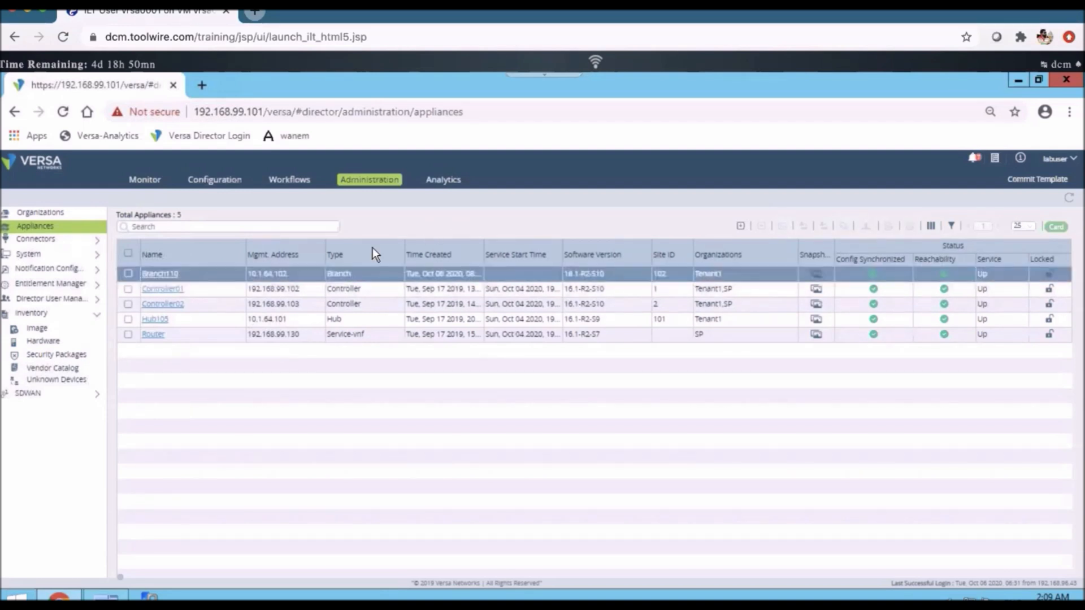
left_click(347, 274)
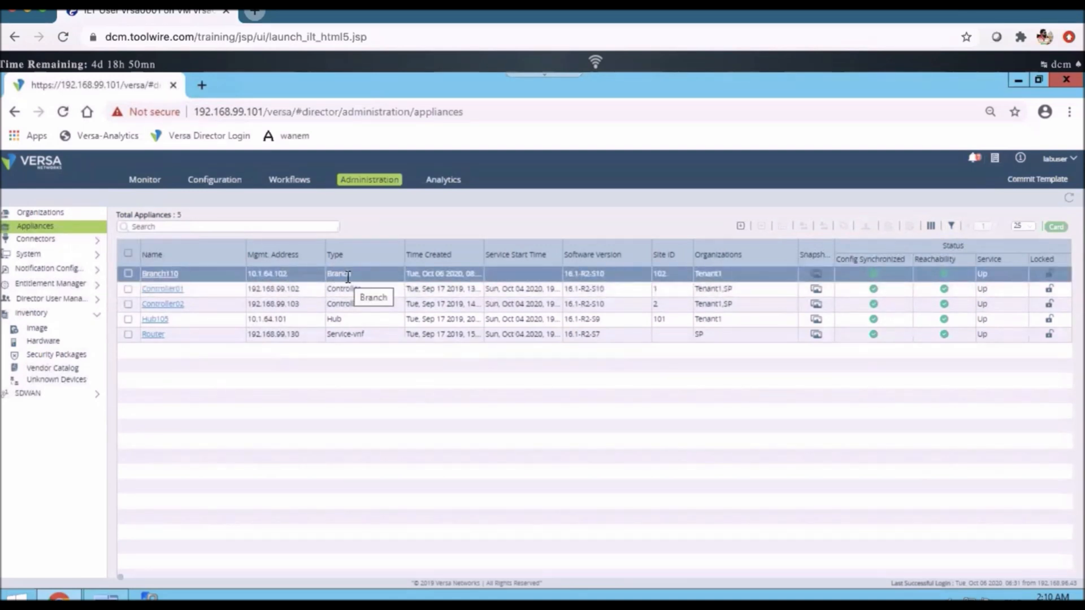
left_click(181, 506)
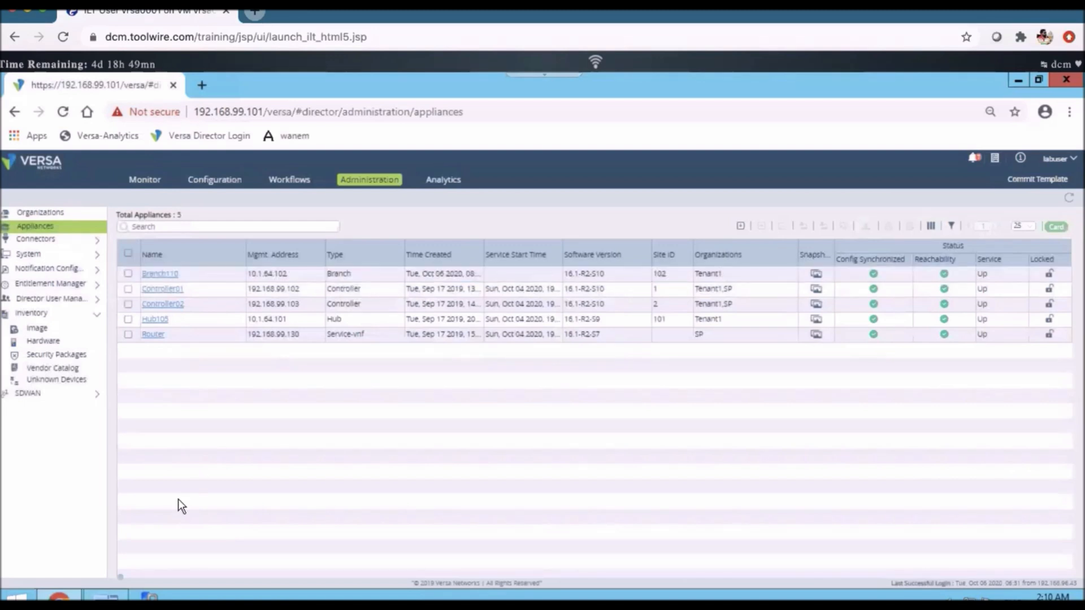
- Switch to MTPuTTY, enter the Versa CLI on Branch110 with cli, and run show interfaces brief
left_click(106, 597)
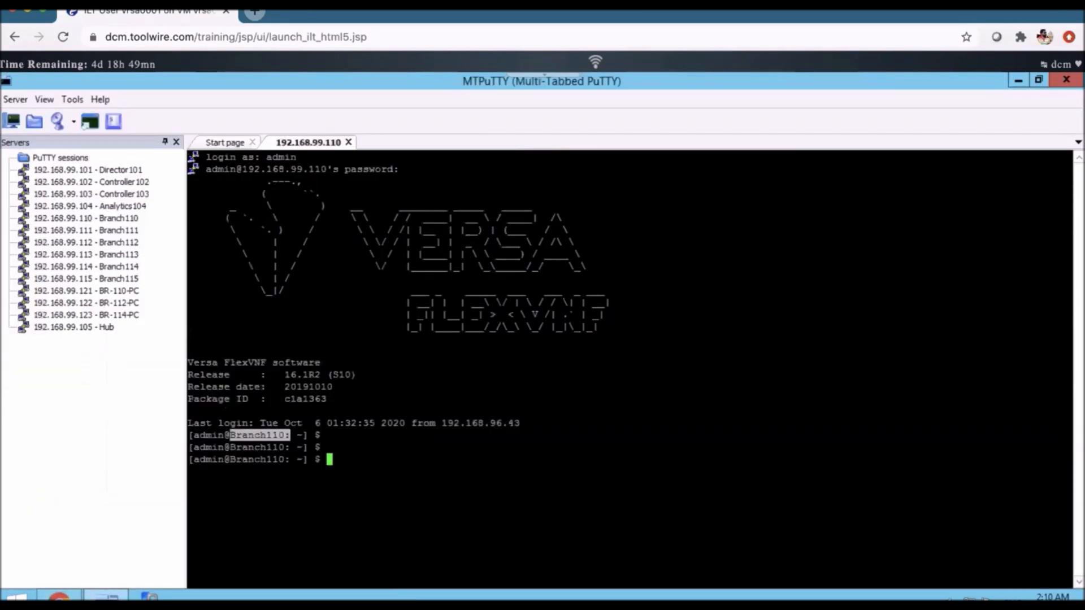
type("cli")
key("Return")
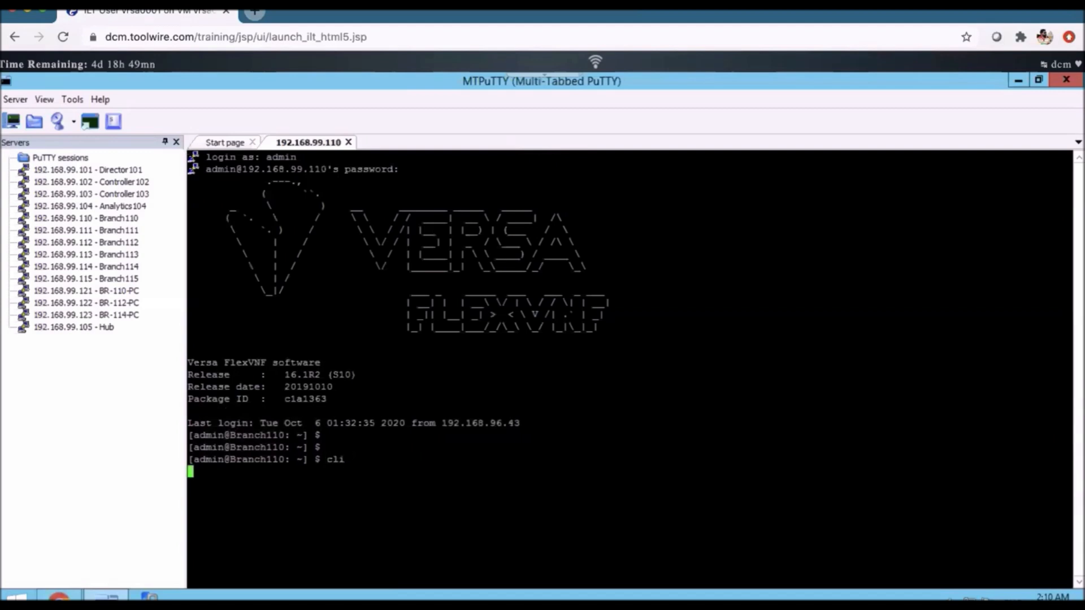
key("Return")
key("Return")
key("Return")
type("sh")
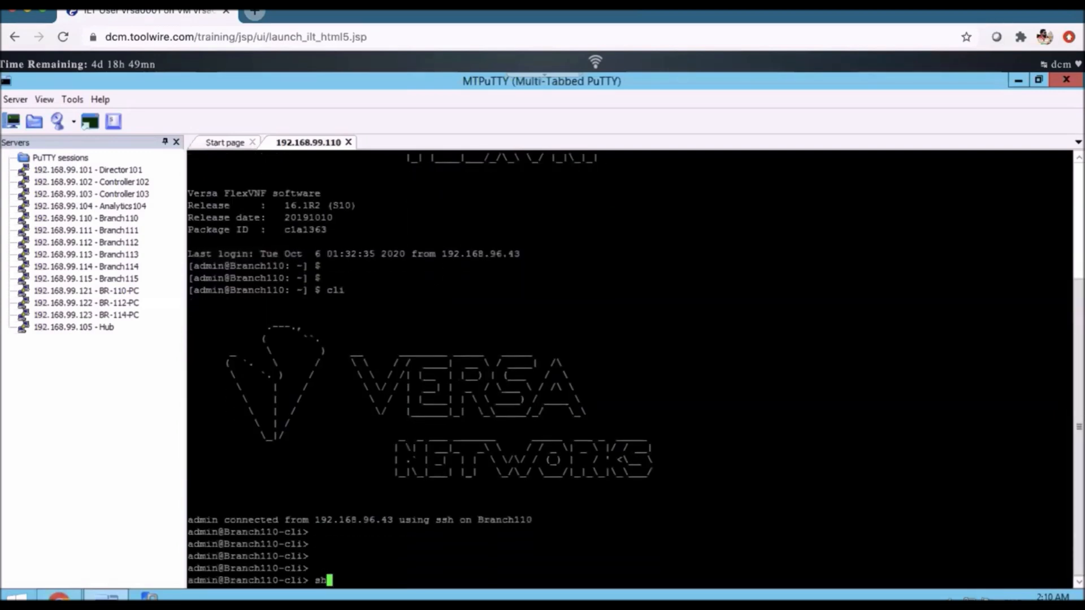
type("ow interfaces brief")
key("Return")
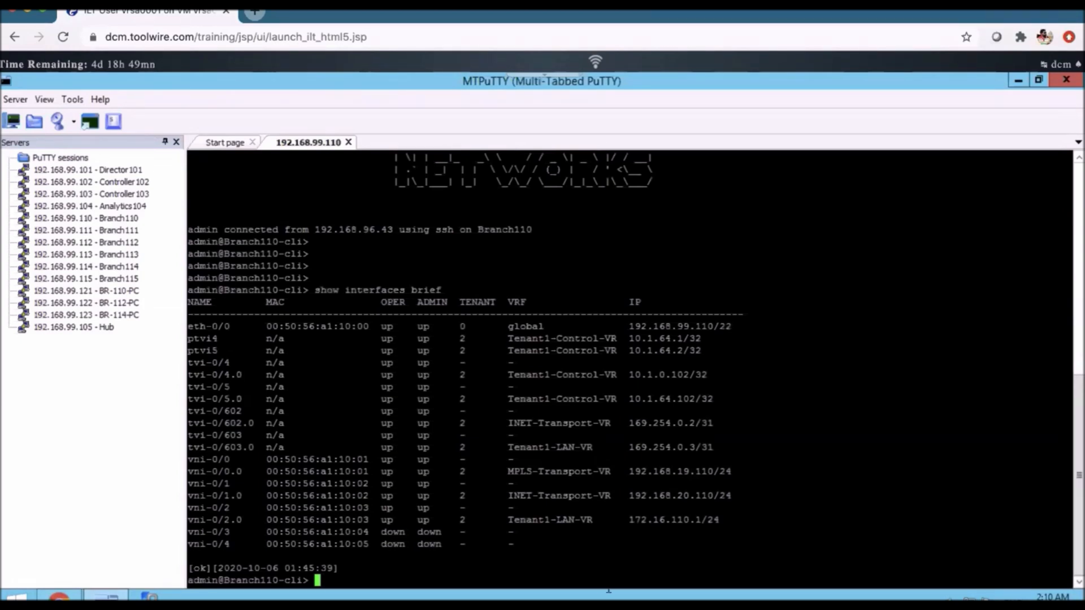
- Examine the interface table, focusing on the ptvi4 and ptvi5 entries and the tvi-0/4 to tvi-0/5.0 entries
left_click_drag(1068, 547, 146, 307)
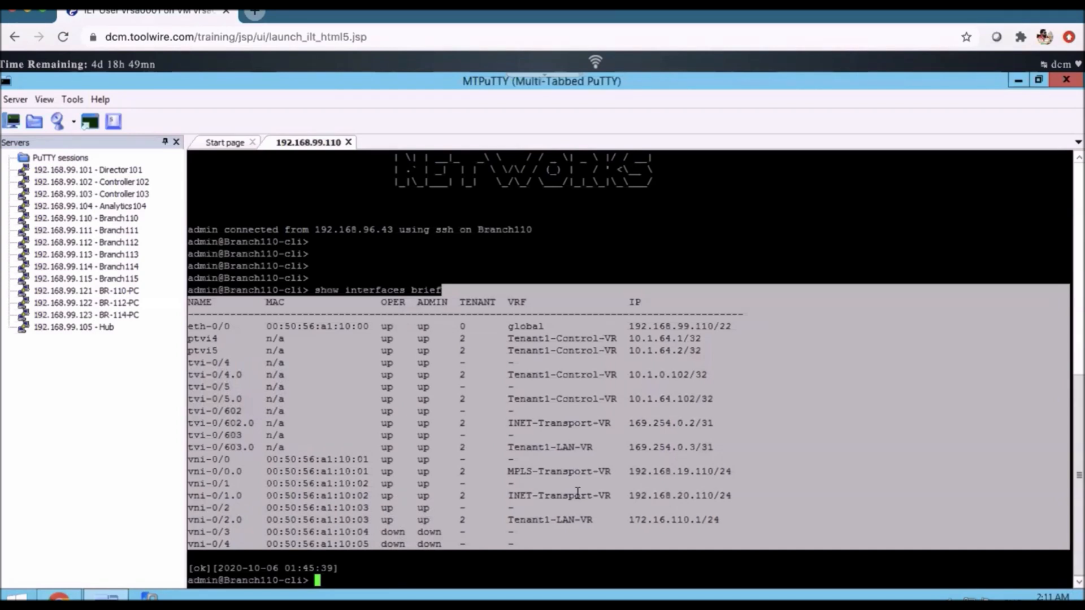
left_click(663, 483)
left_click_drag(1070, 350, 185, 338)
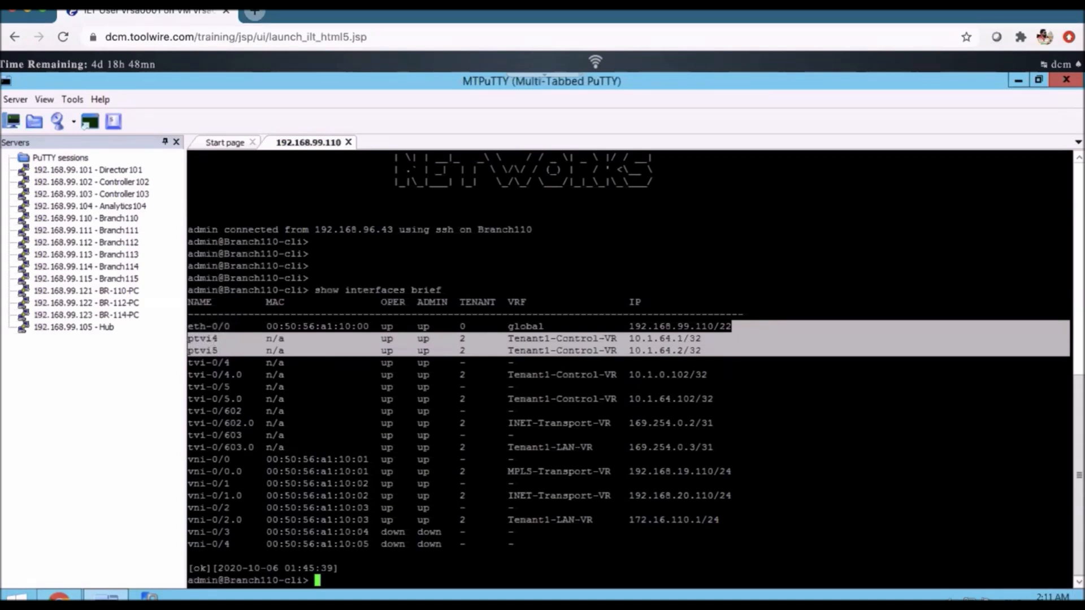
left_click_drag(537, 388, 337, 343)
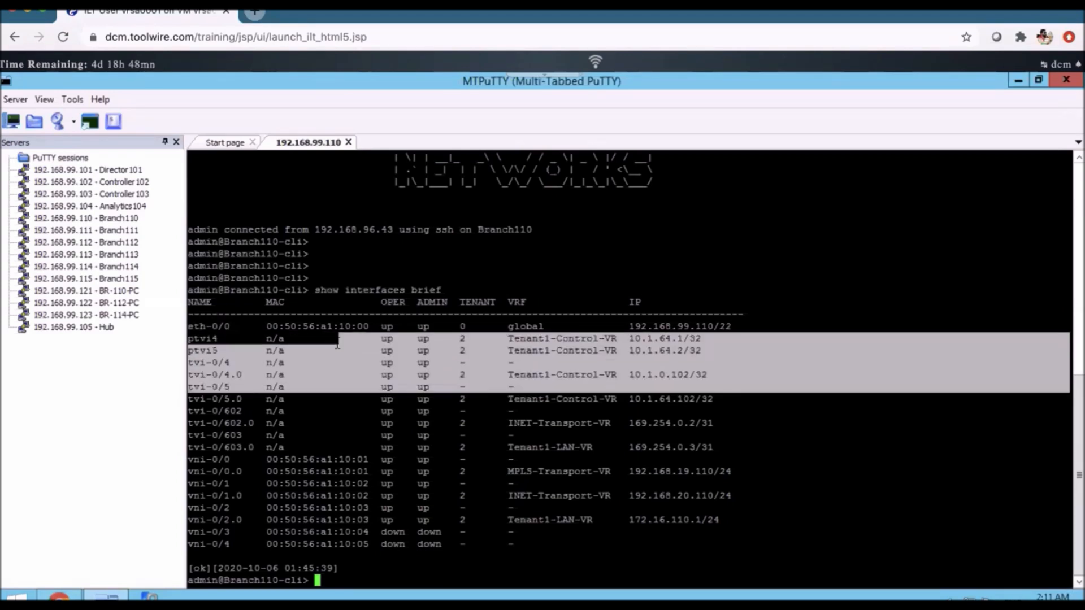
left_click_drag(314, 382, 311, 388)
left_click_drag(248, 399, 192, 360)
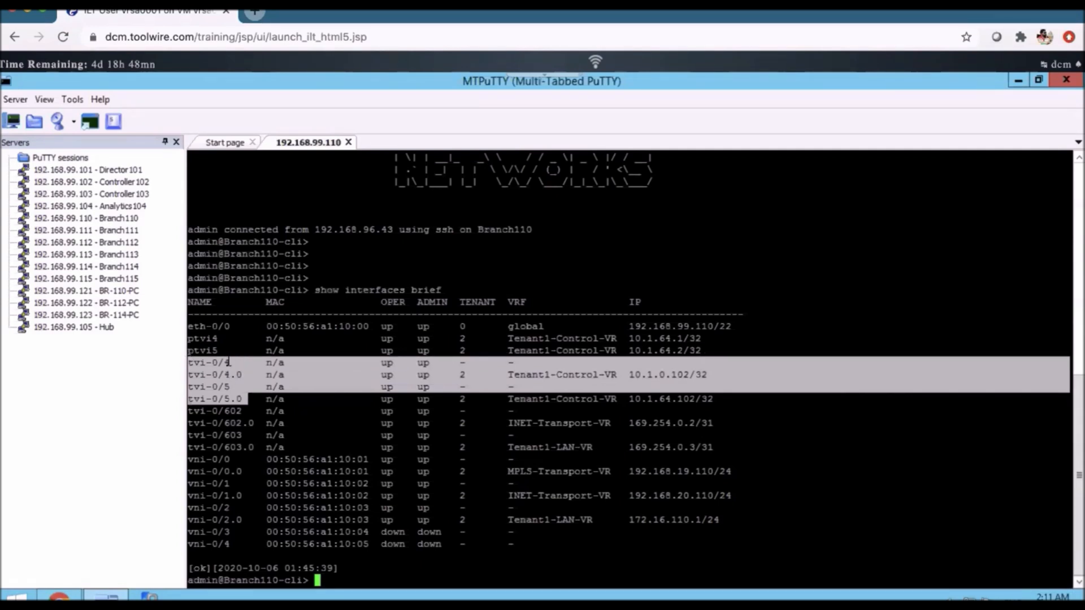
- Switch to Versa Director and check Tenant1's global organization ID in the organizations list
left_click(57, 598)
key("alt+Tab")
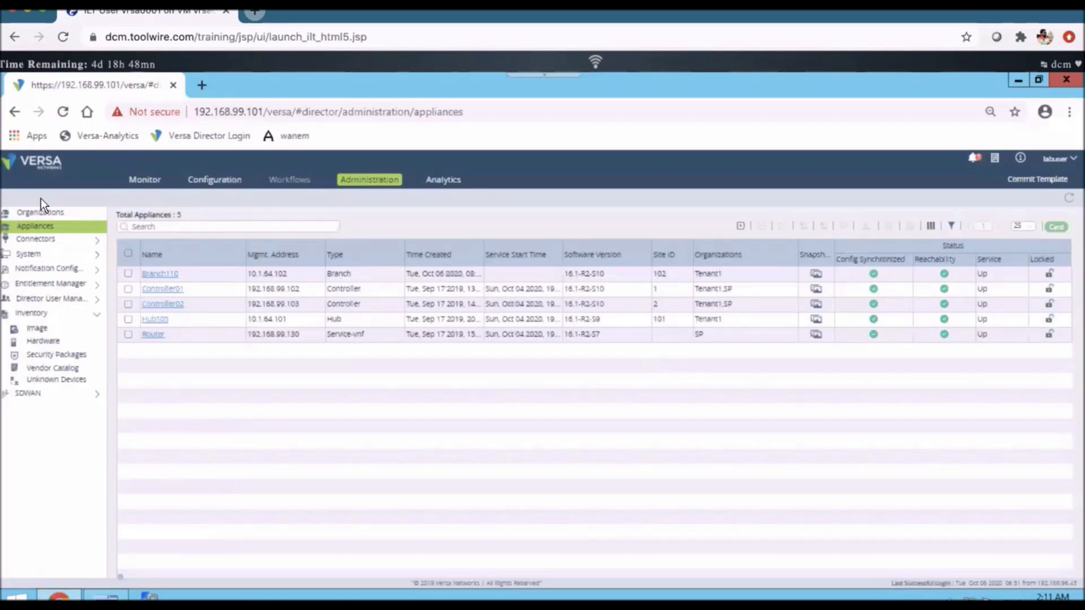
left_click(38, 213)
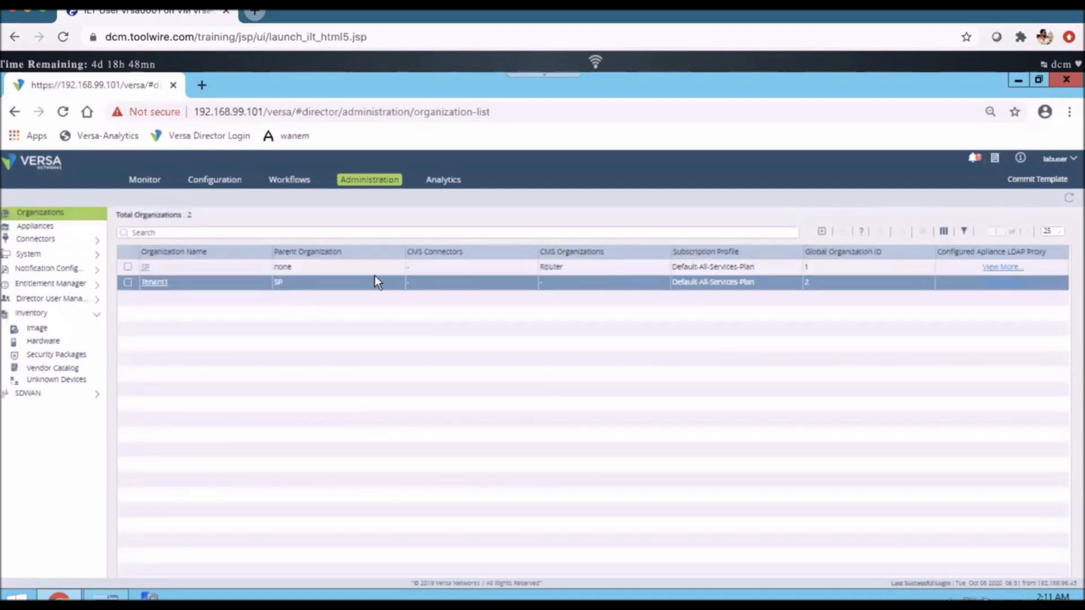
left_click(151, 286)
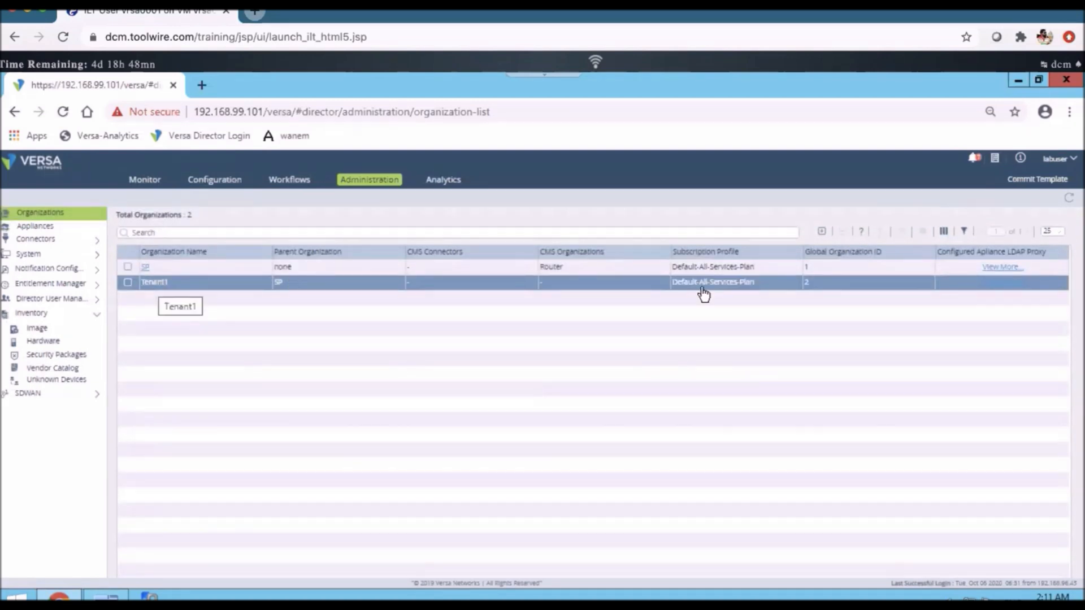
left_click(814, 289)
left_click(809, 286)
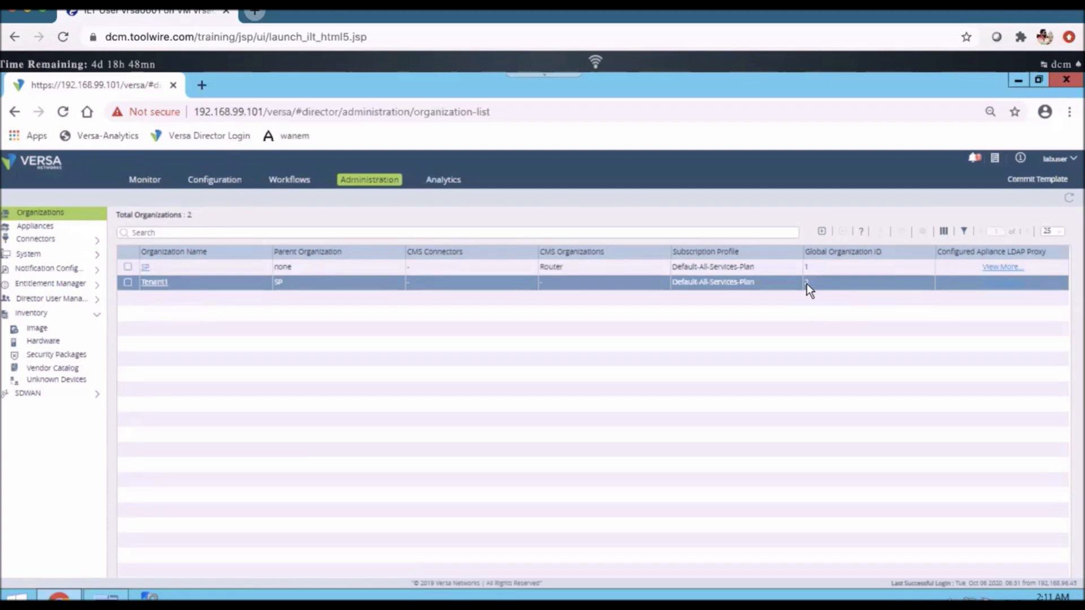
- Return to MTPuTTY and examine the tvi-0/602 to tvi-0/603.0 rows and the IP addresses of tvi-0/4.0 and tvi-0/5.0
left_click(106, 597)
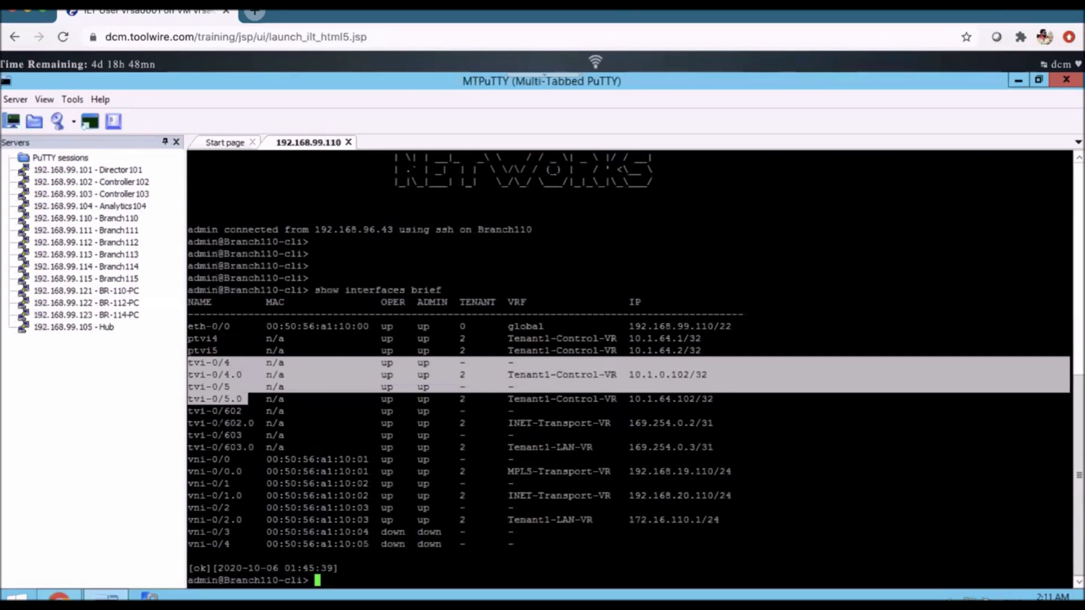
left_click_drag(187, 447, 739, 447)
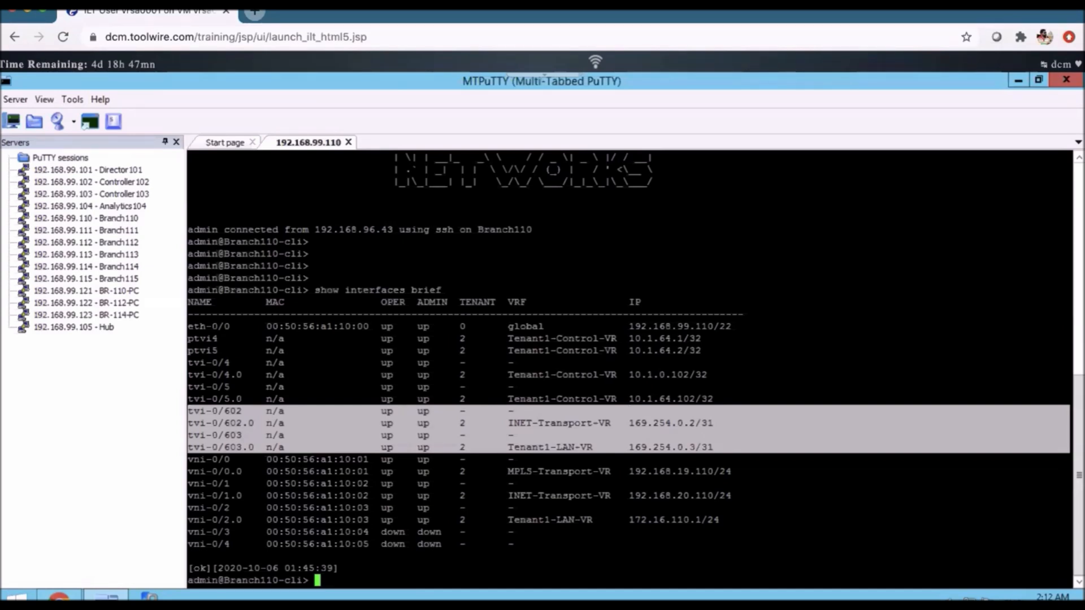
left_click_drag(715, 375, 515, 363)
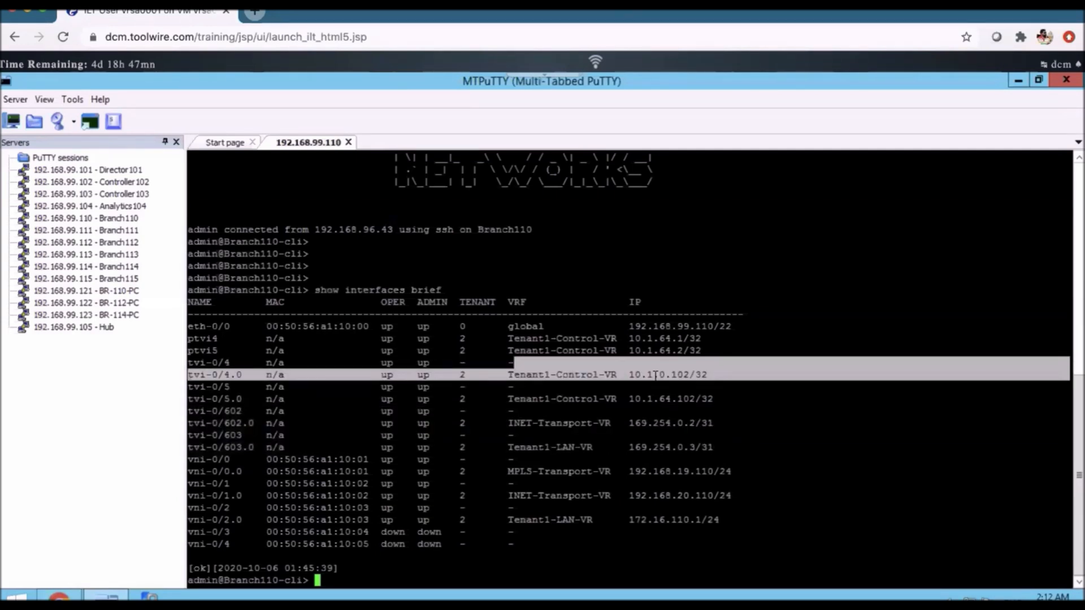
left_click_drag(713, 399, 131, 364)
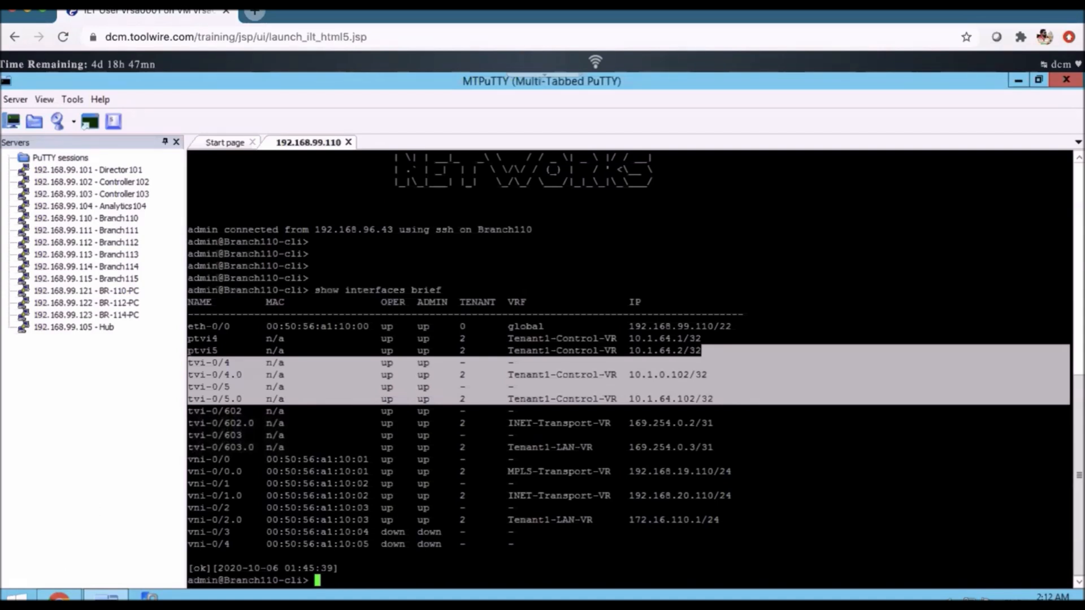
- In Versa Director, review the CPE110 bind data variables in Branch110's device workflow and close it without saving
left_click(59, 596)
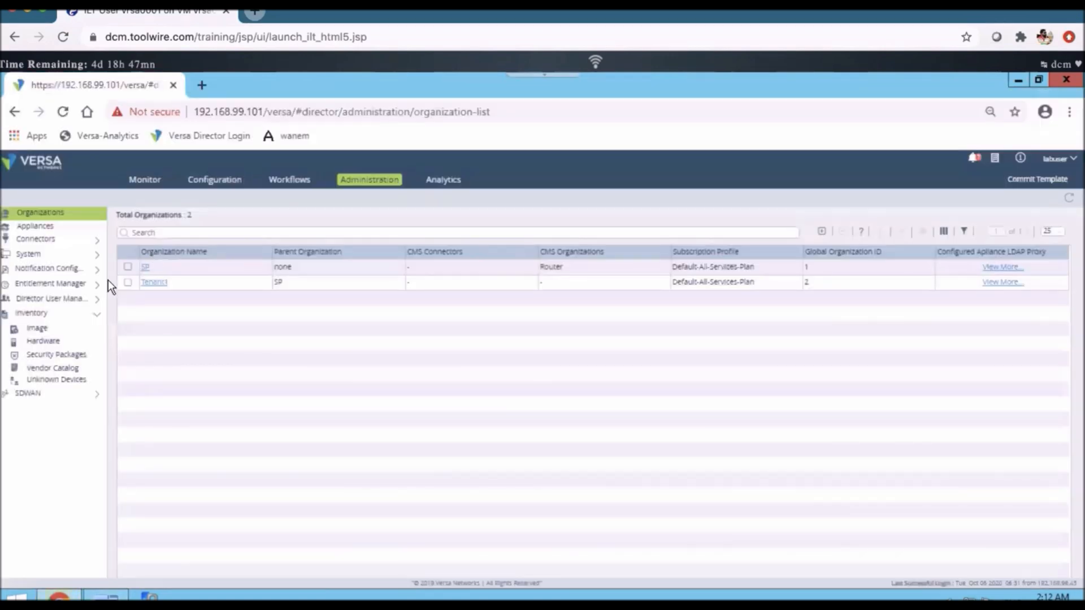
left_click(302, 181)
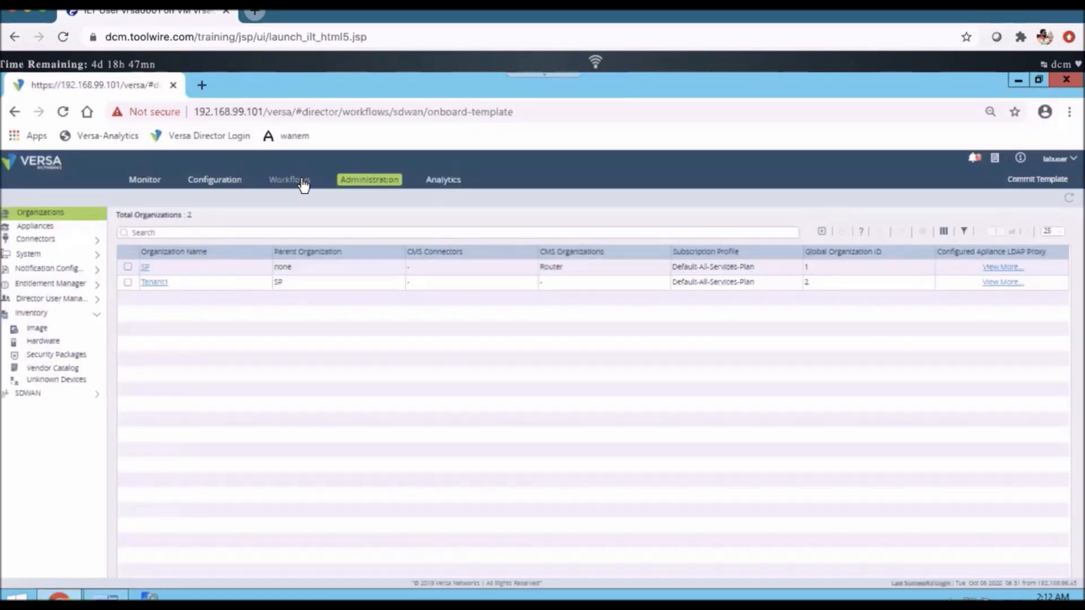
left_click(40, 302)
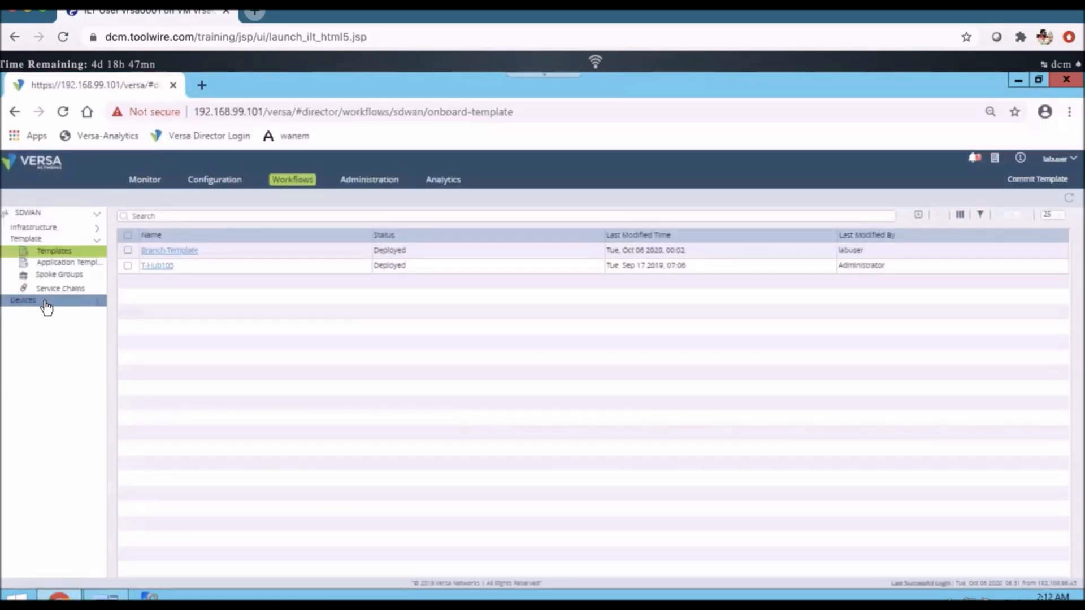
left_click(46, 315)
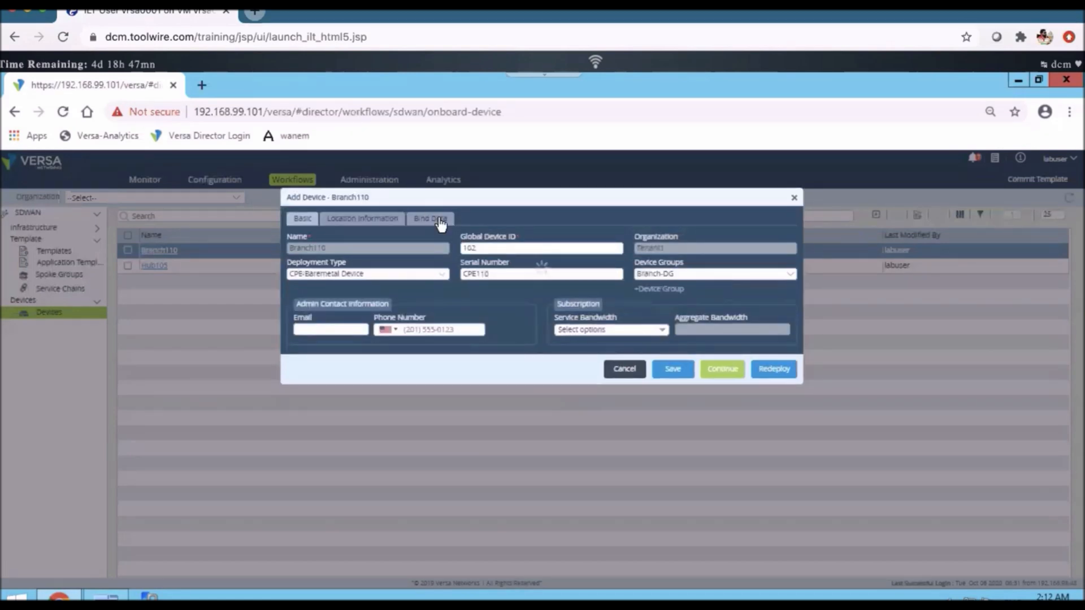
left_click(439, 219)
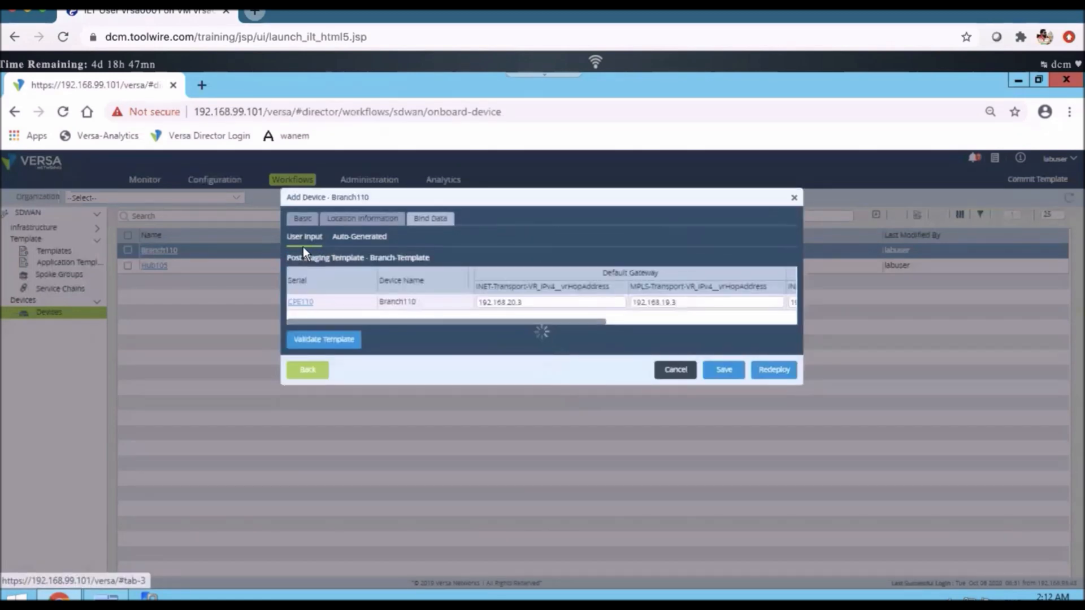
left_click(300, 302)
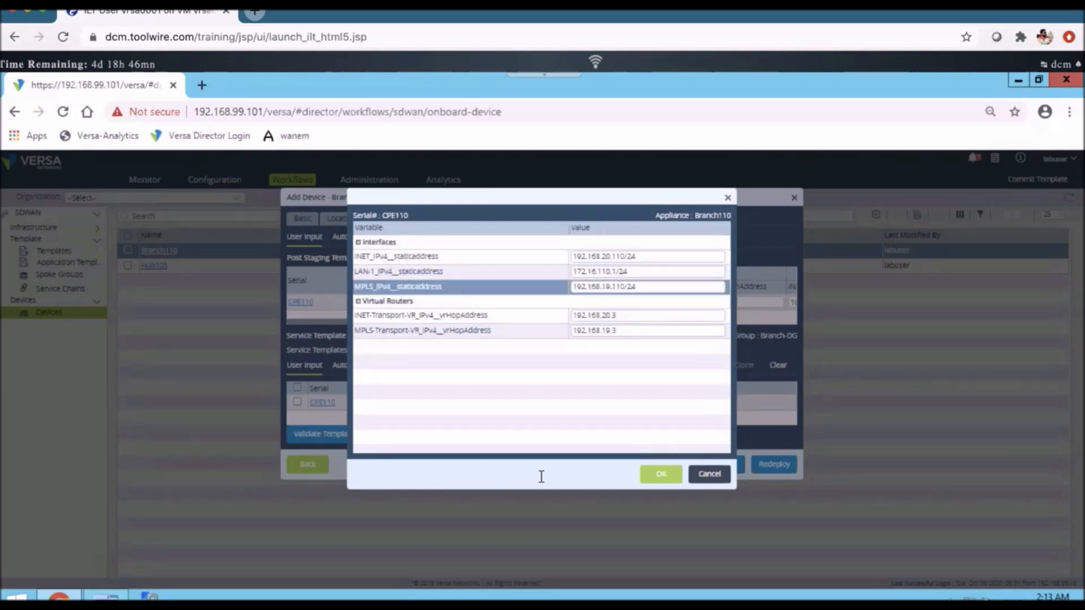
left_click(710, 474)
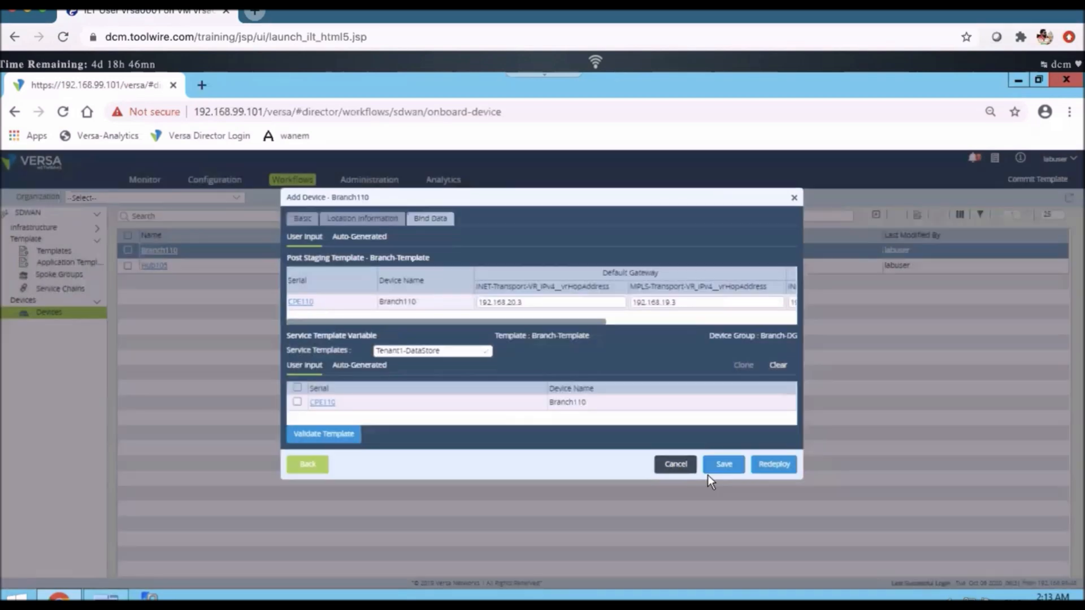
left_click(669, 467)
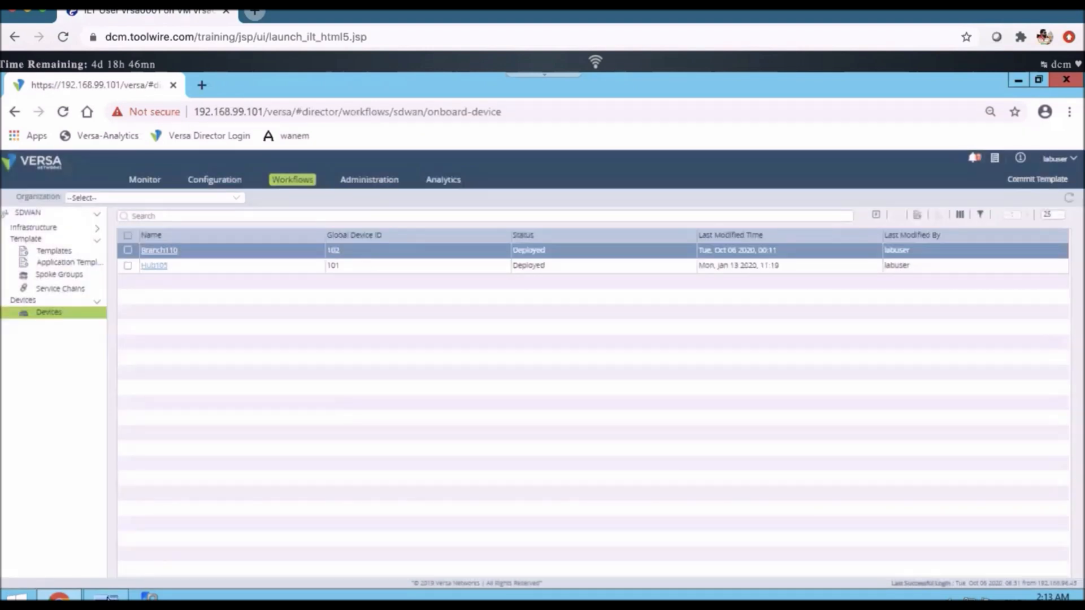
- Recheck the interface table in MTPuTTY, then open the Branch110 appliance from Versa Director's appliances list
left_click(111, 598)
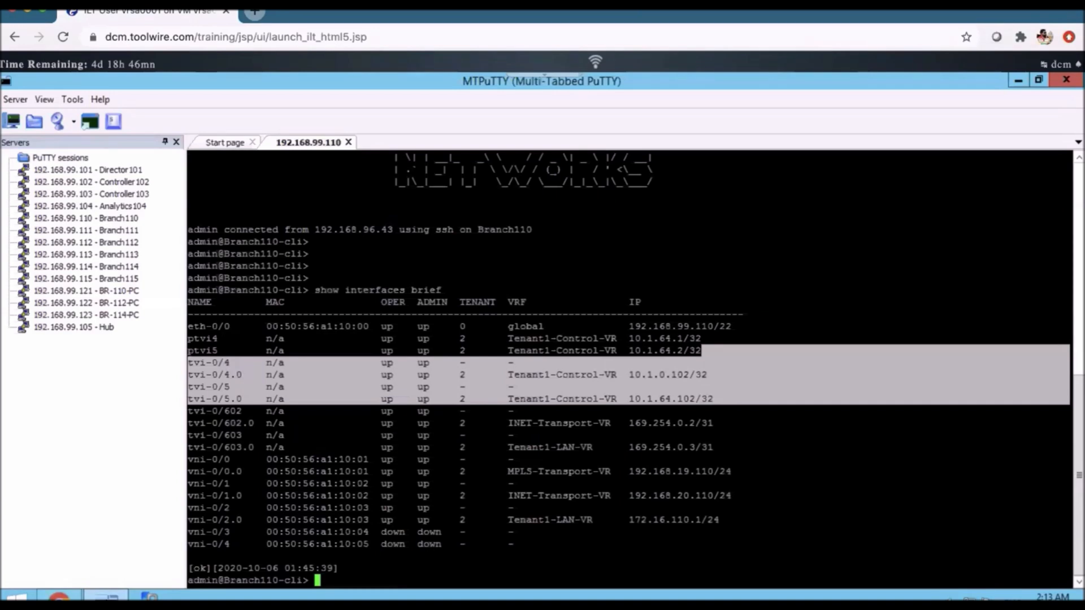
key("alt+Tab")
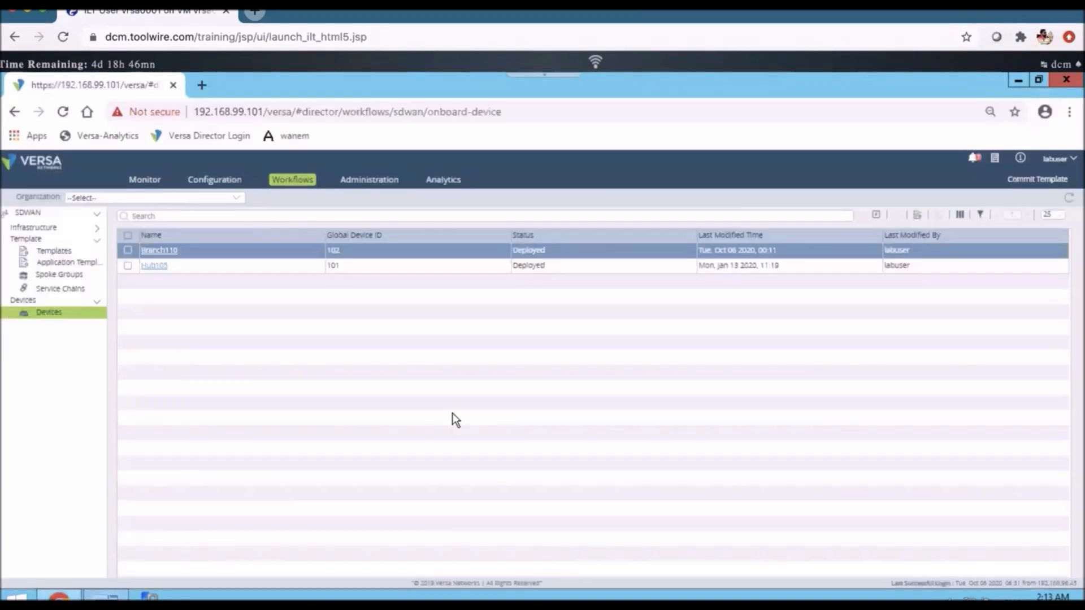
left_click(372, 185)
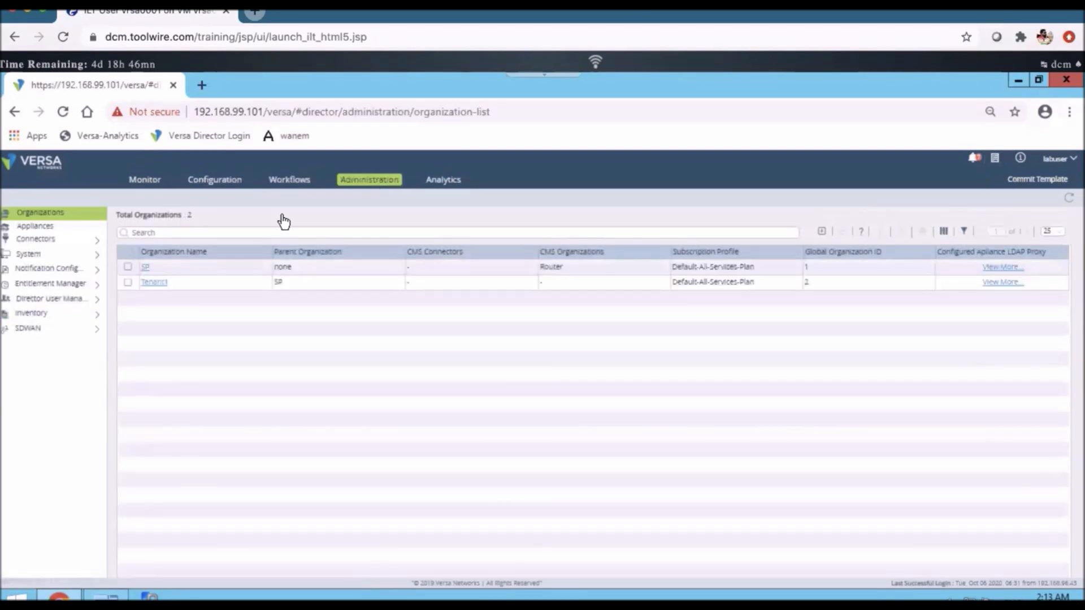
left_click(46, 228)
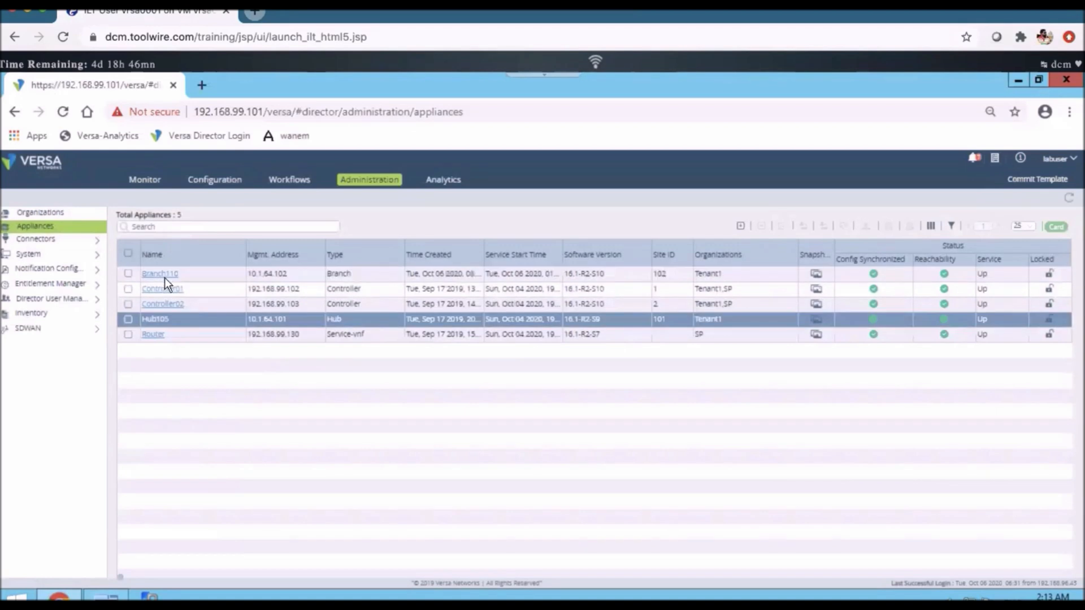
left_click(154, 275)
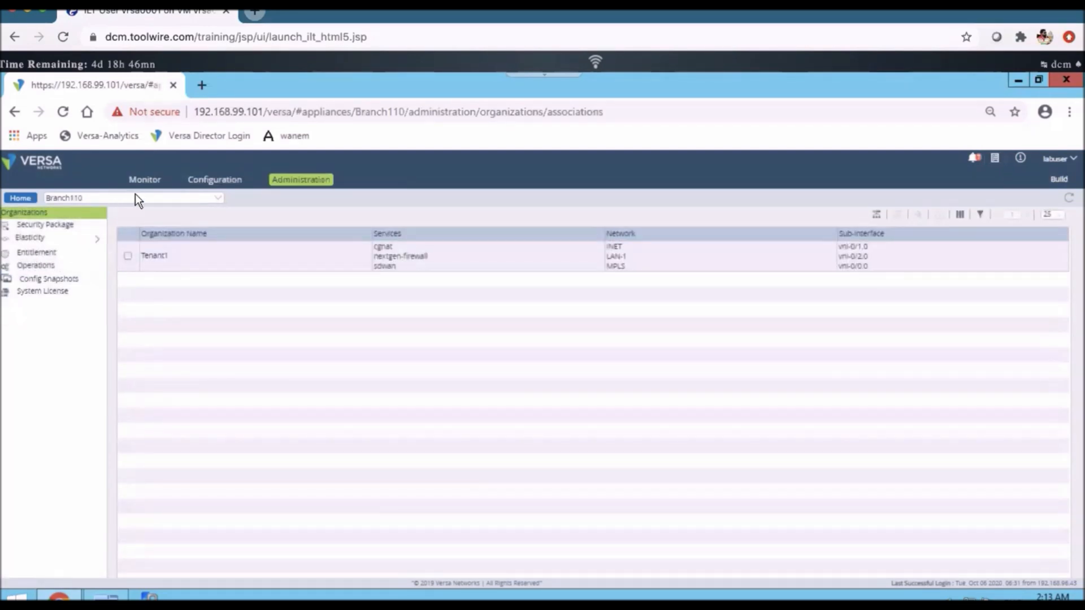
- Review Branch110's Ethernet interfaces, tunnel interfaces, virtual routers and zones in the appliance configuration
left_click(206, 182)
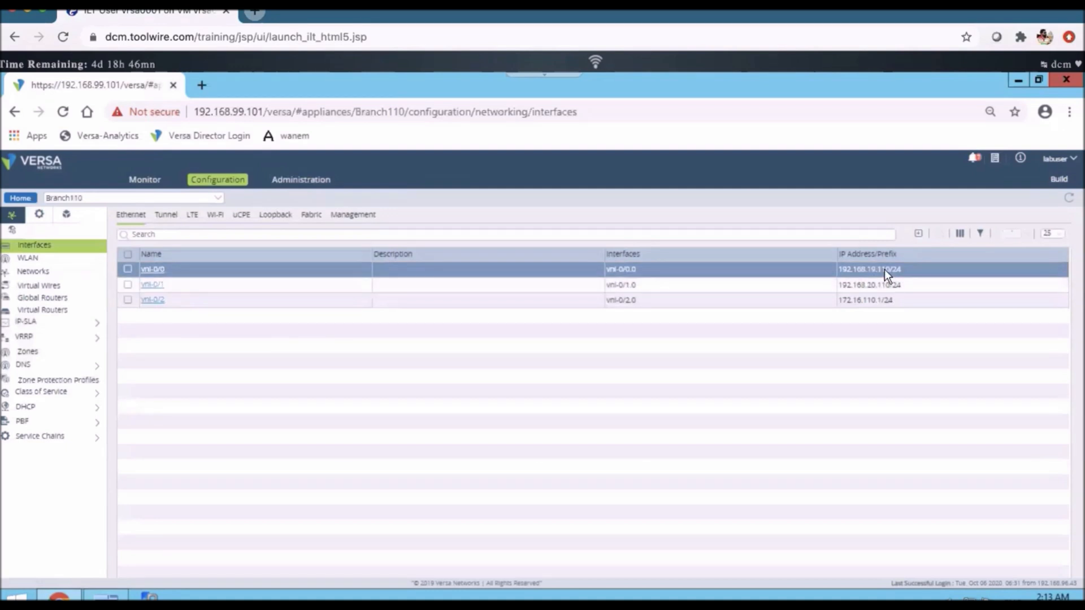
left_click(170, 219)
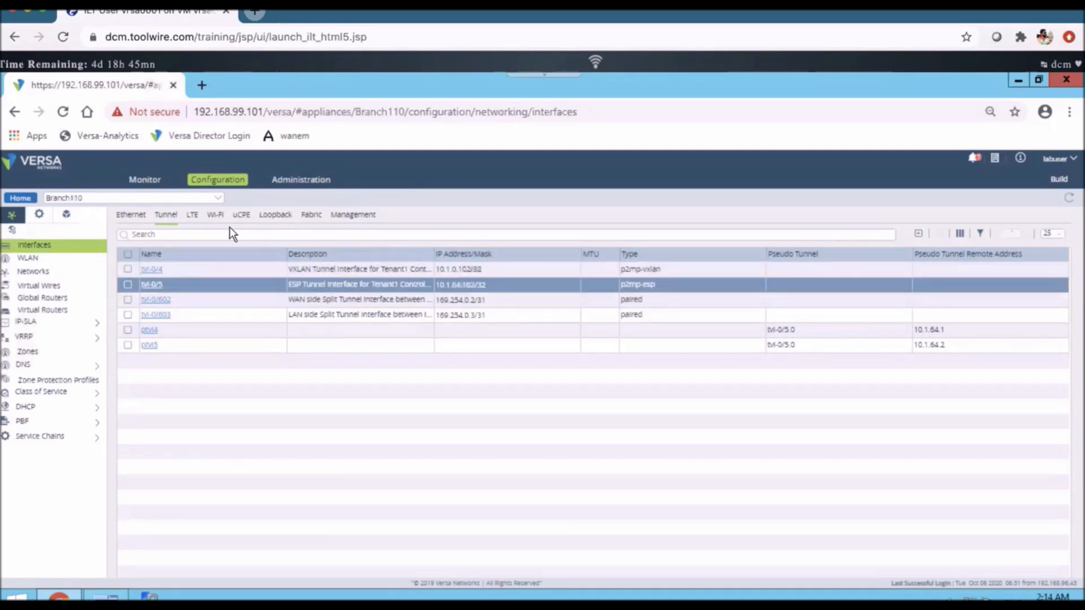
left_click(46, 312)
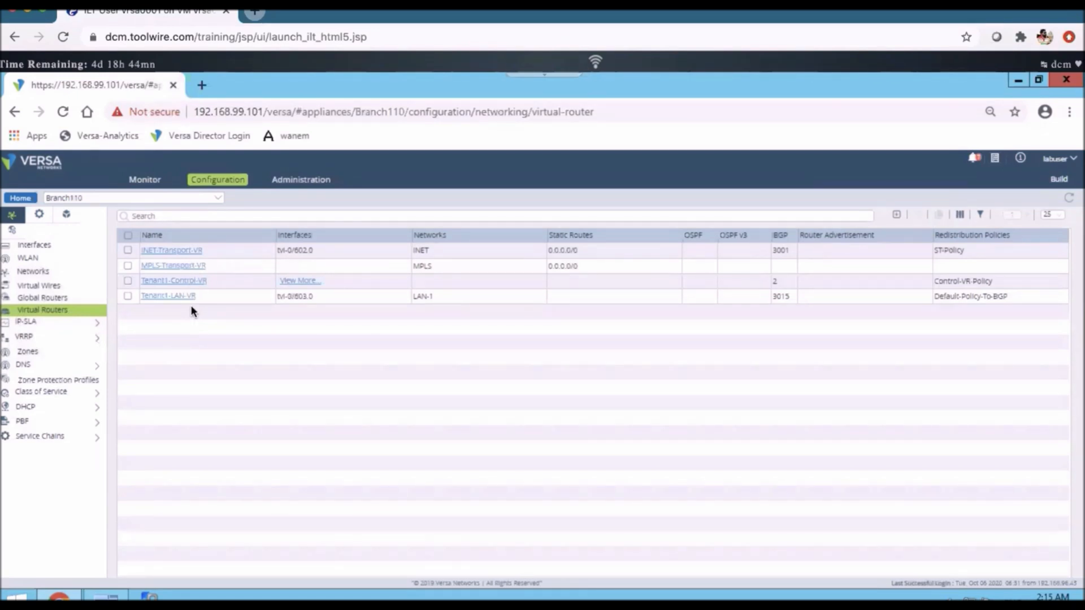
left_click(35, 357)
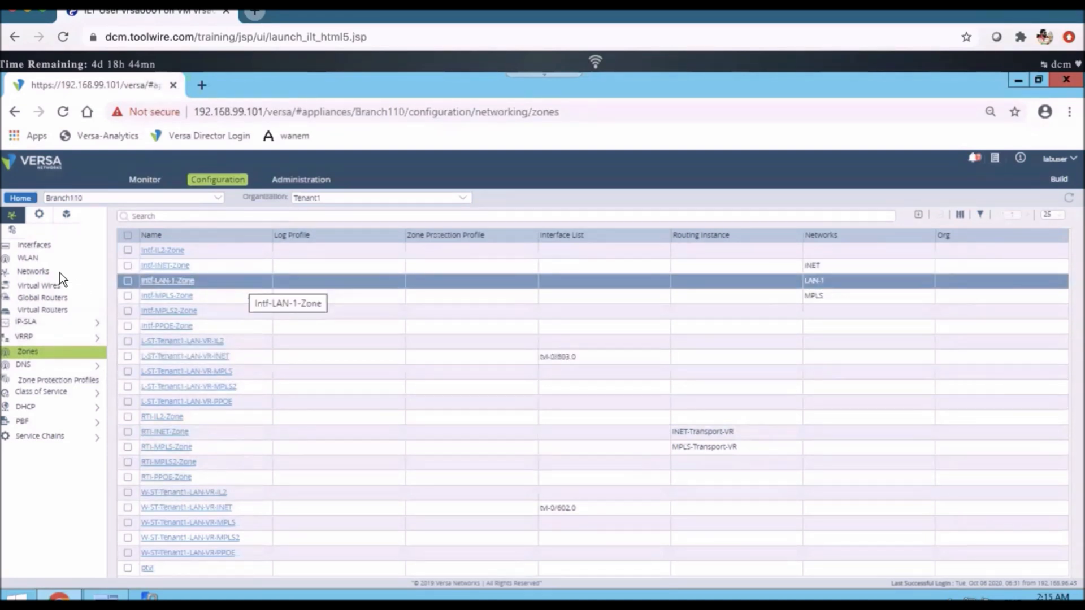
- Examine Branch110's IPsec VPN profiles for Controller01 and Controller02 in the appliance's services configuration
left_click(40, 217)
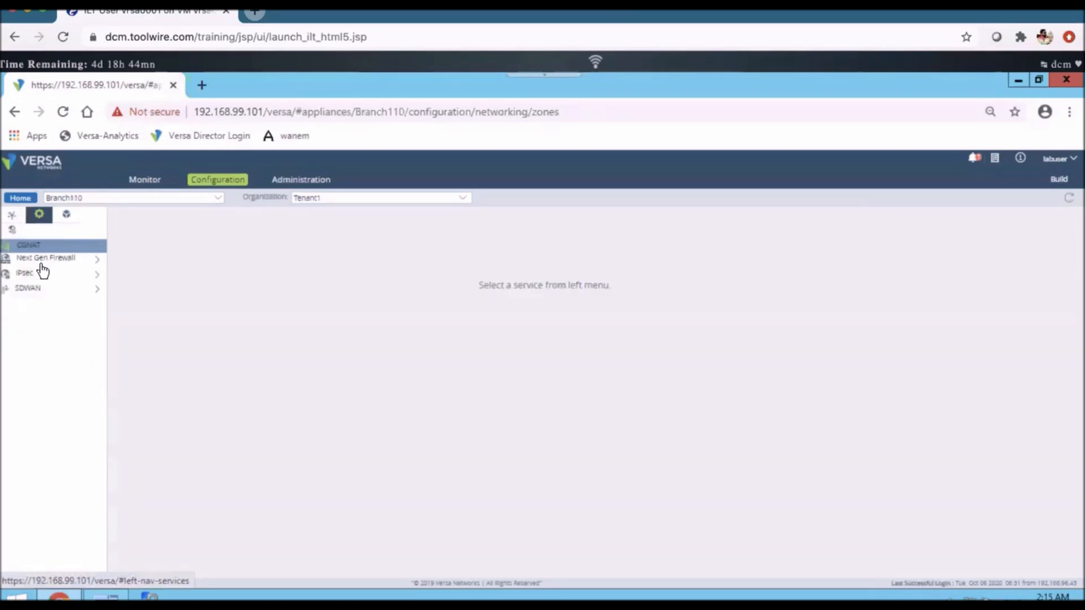
left_click(39, 279)
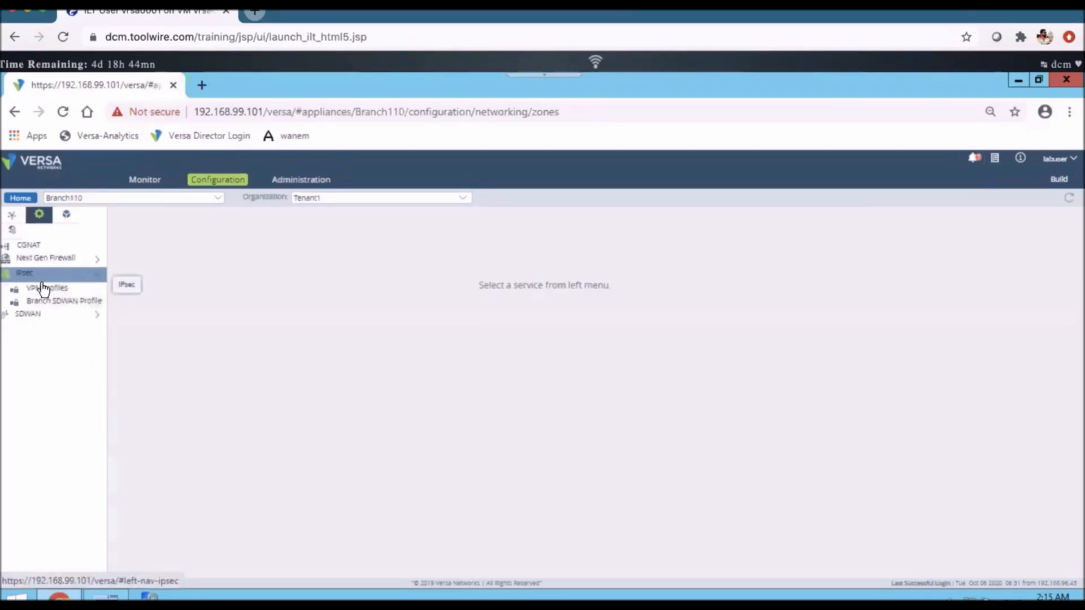
left_click(46, 289)
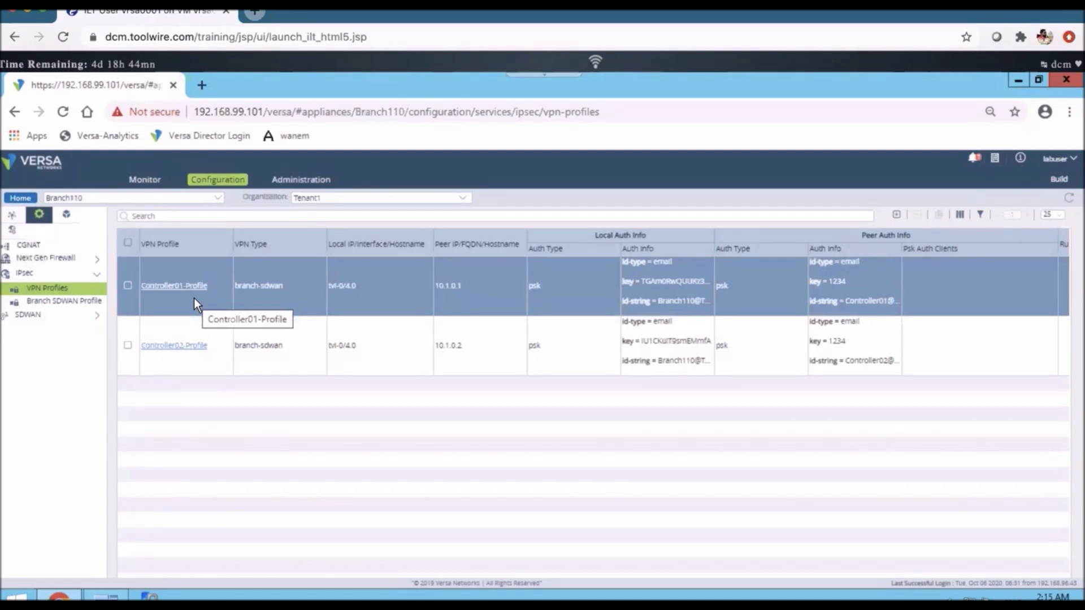
left_click(173, 323)
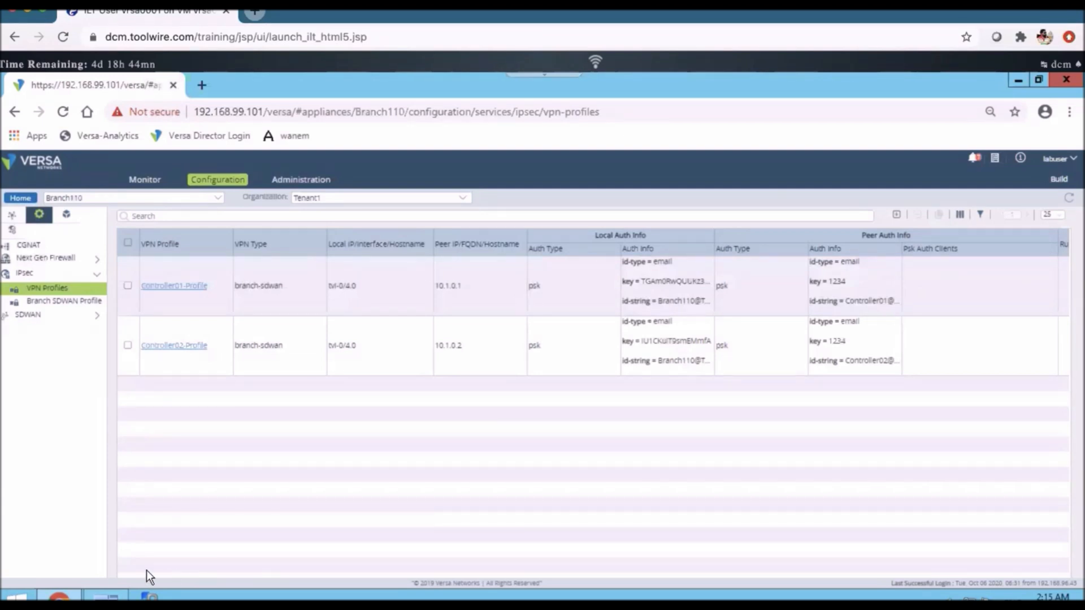
- Switch to MTPuTTY, reconnect the disconnected 192.168.99.110 session and log in as admin with the account password
left_click(116, 595)
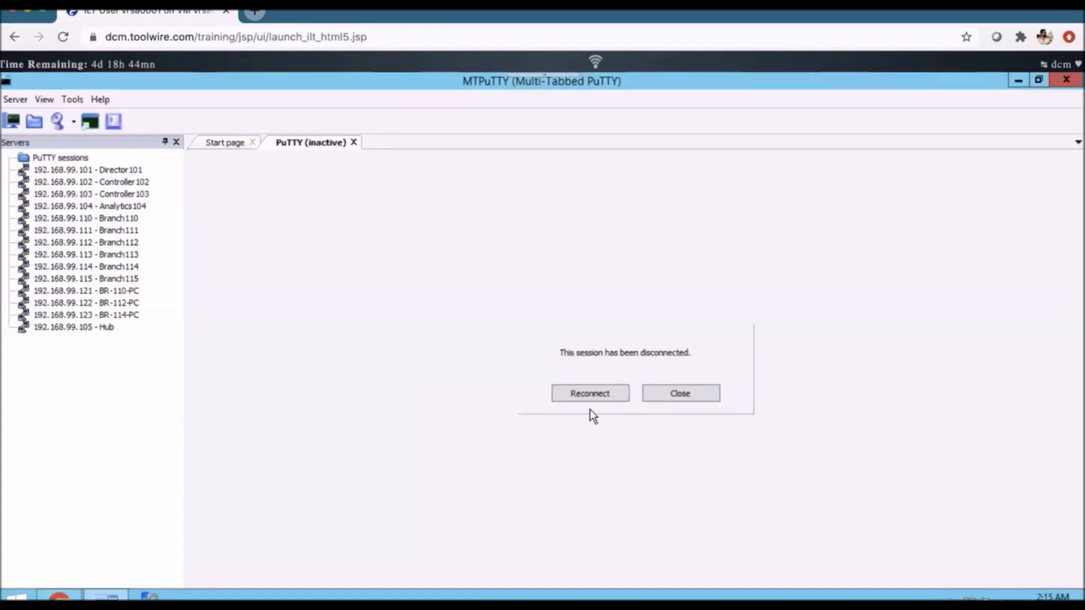
left_click(578, 395)
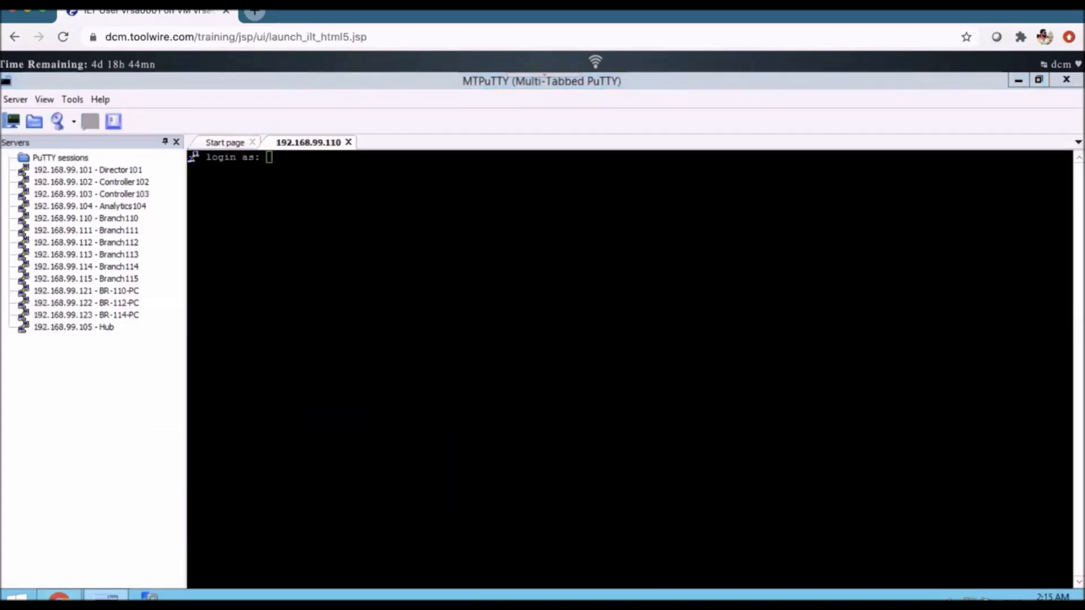
type("amin")
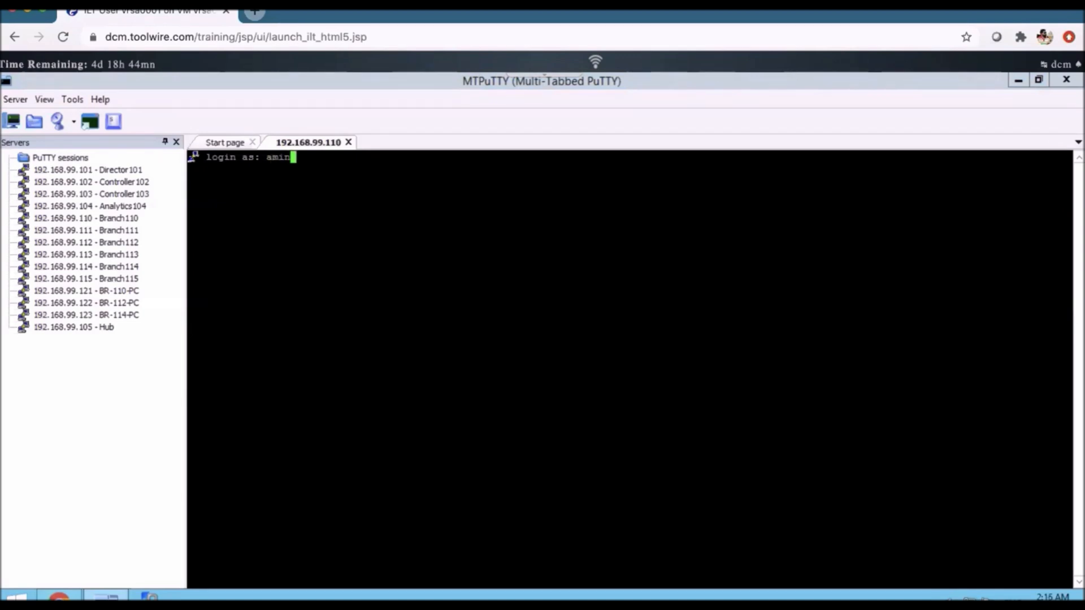
key("BackSpace")
key("BackSpace")
type("admin")
key("Return")
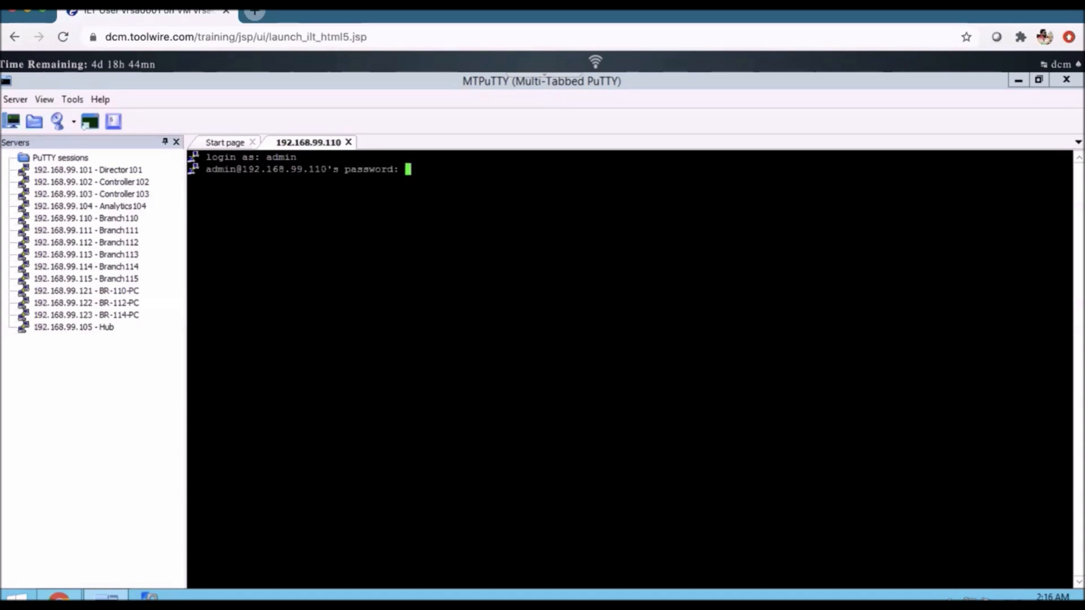
key("Return")
- Enter the Versa CLI on Branch110, run "show interfaces dynamic-tunnels" and examine the listed tunnels to the controllers and hub
type("cli")
key("Return")
key("Return")
key("Return")
type("show interfaces dy")
key("Tab")
key("Return")
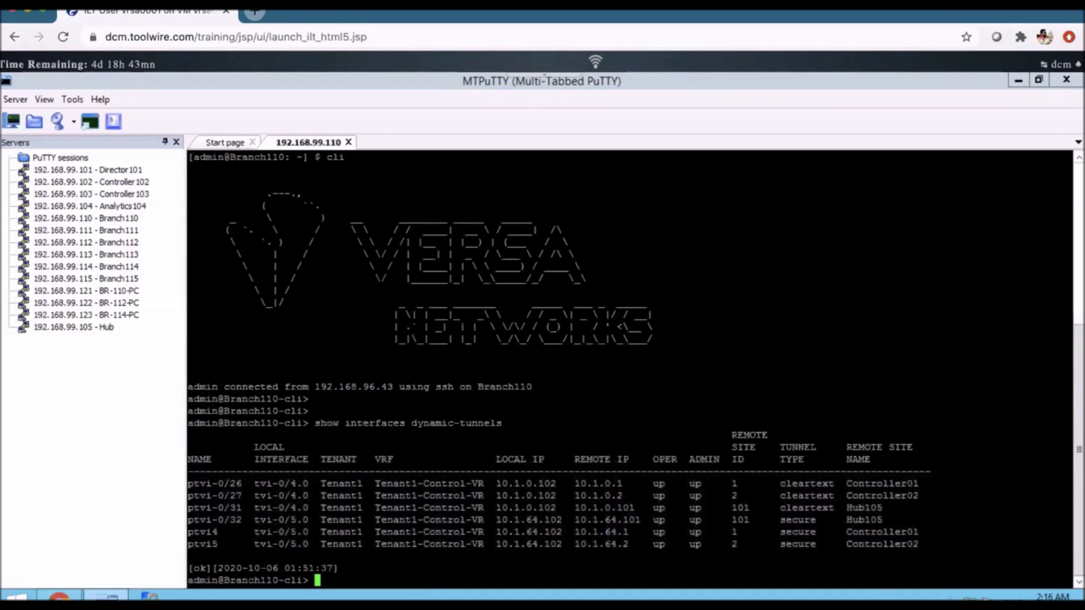
left_click_drag(1069, 485, 189, 424)
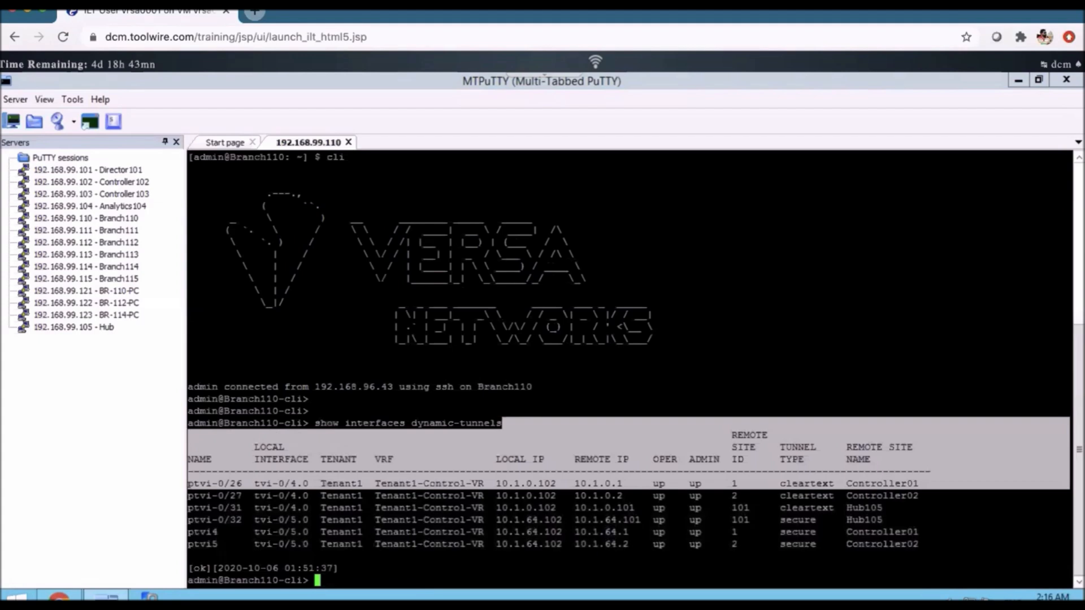
left_click_drag(1062, 545, 118, 422)
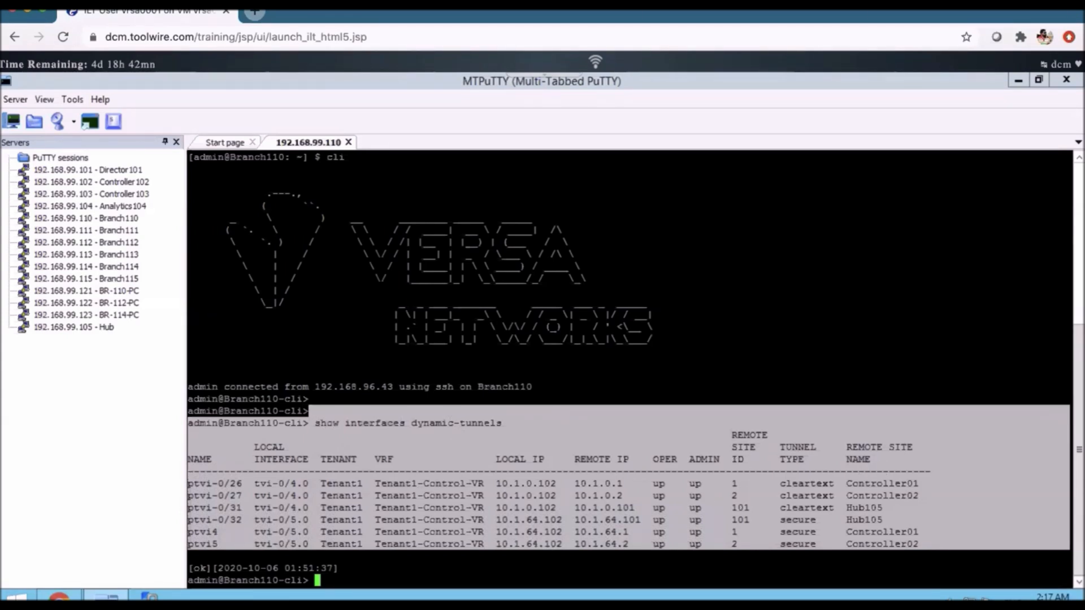
left_click(629, 478)
- Check the local and remote IPs of ptvi4 and ptvi5, and run "show bgp neighbor brief"
type("show")
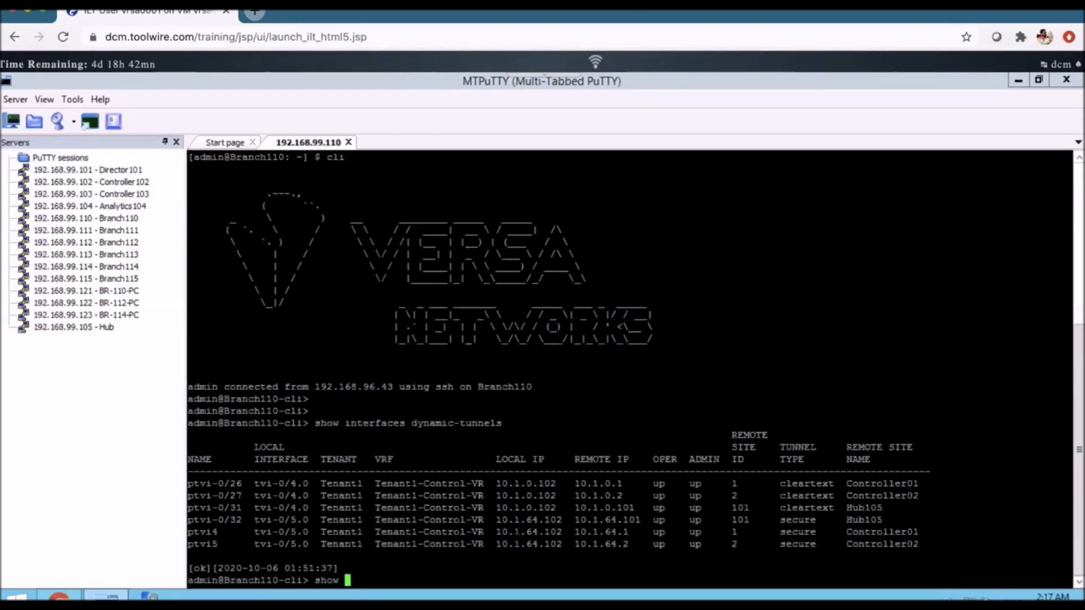
left_click_drag(496, 545, 562, 544)
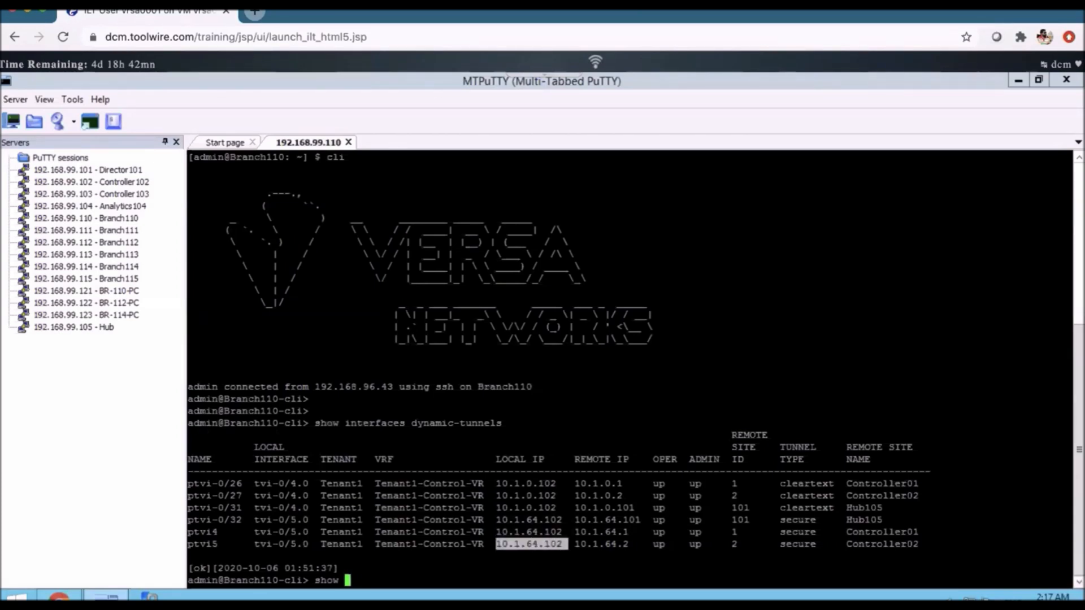
left_click(565, 544)
left_click_drag(617, 545, 496, 532)
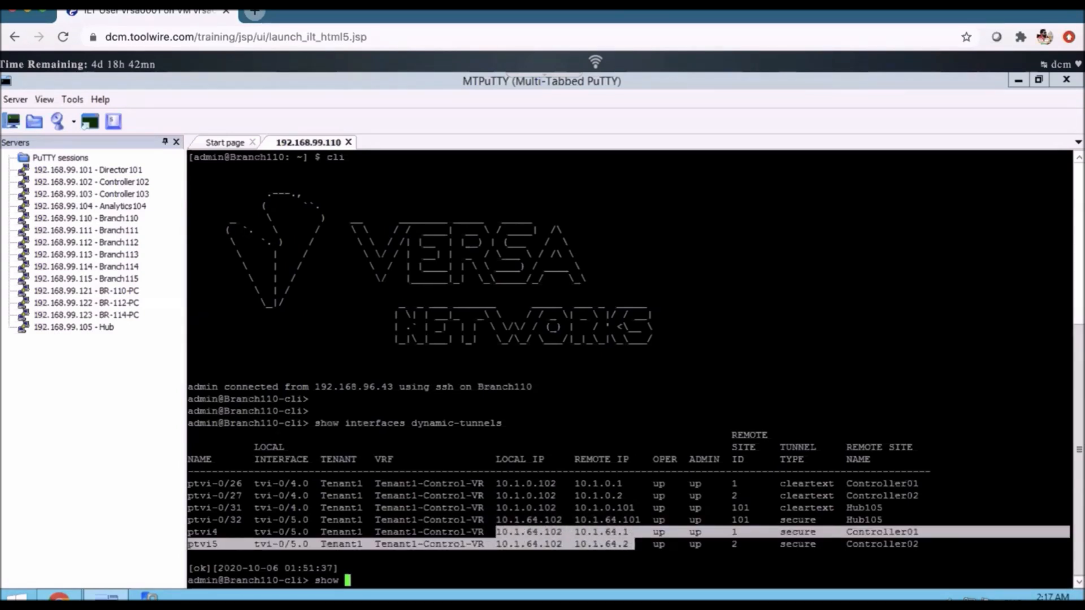
left_click(496, 531)
type("bgp neighbor brief")
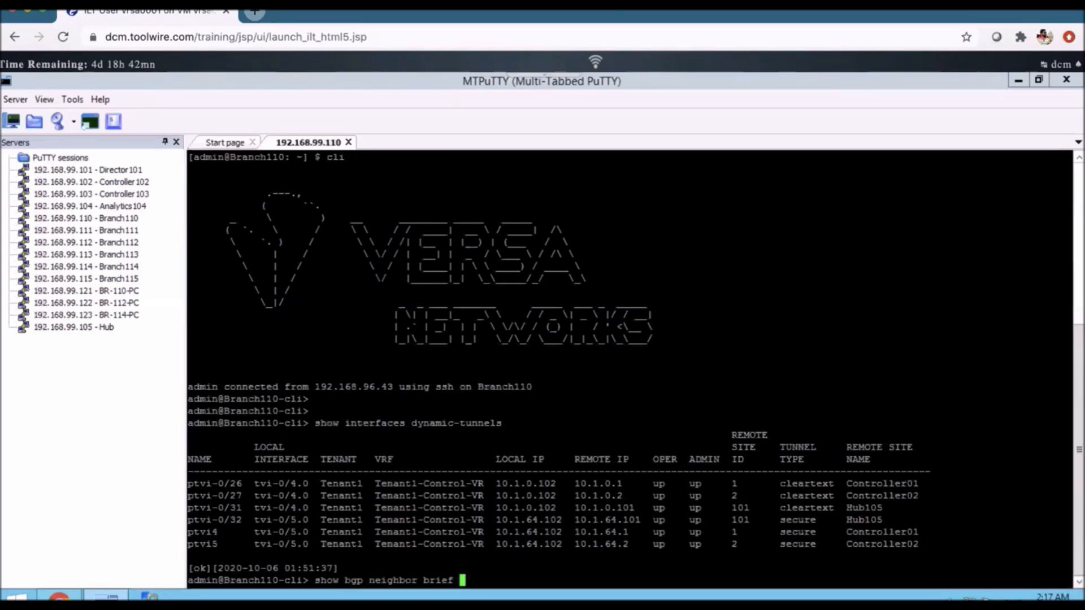
key("Return")
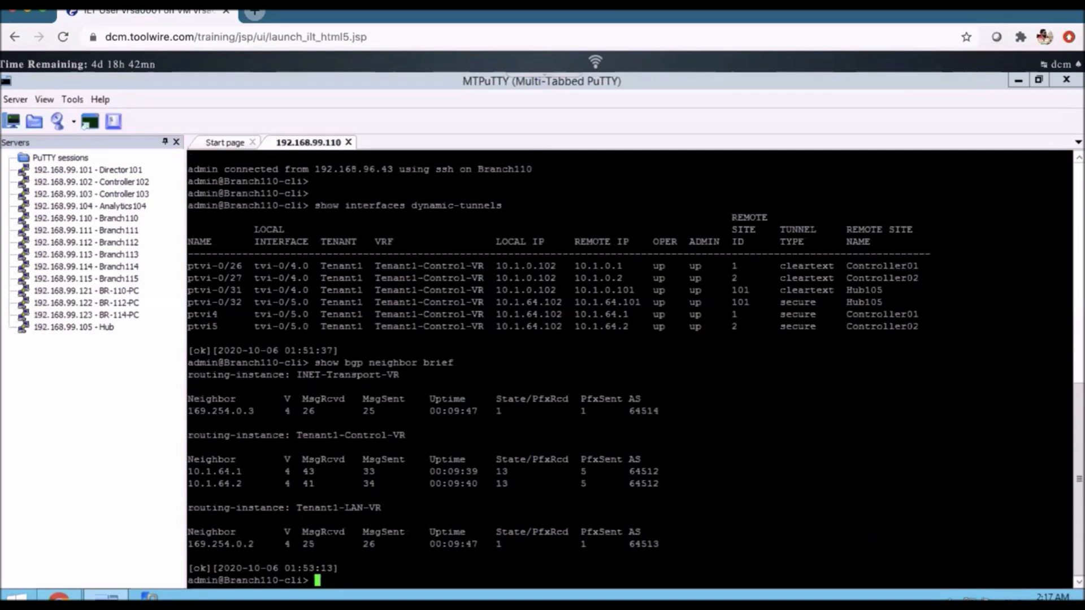
- Examine the BGP neighbors listed under the Tenant1-LAN-VR and Tenant1-Control-VR routing instances
left_click_drag(598, 544, 300, 532)
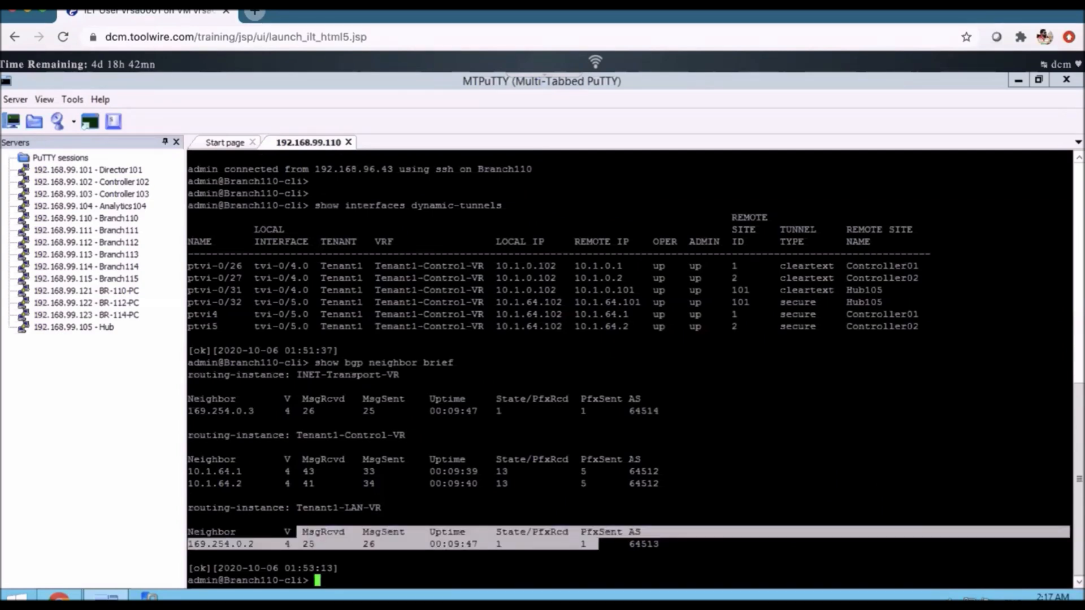
left_click_drag(672, 484, 352, 421)
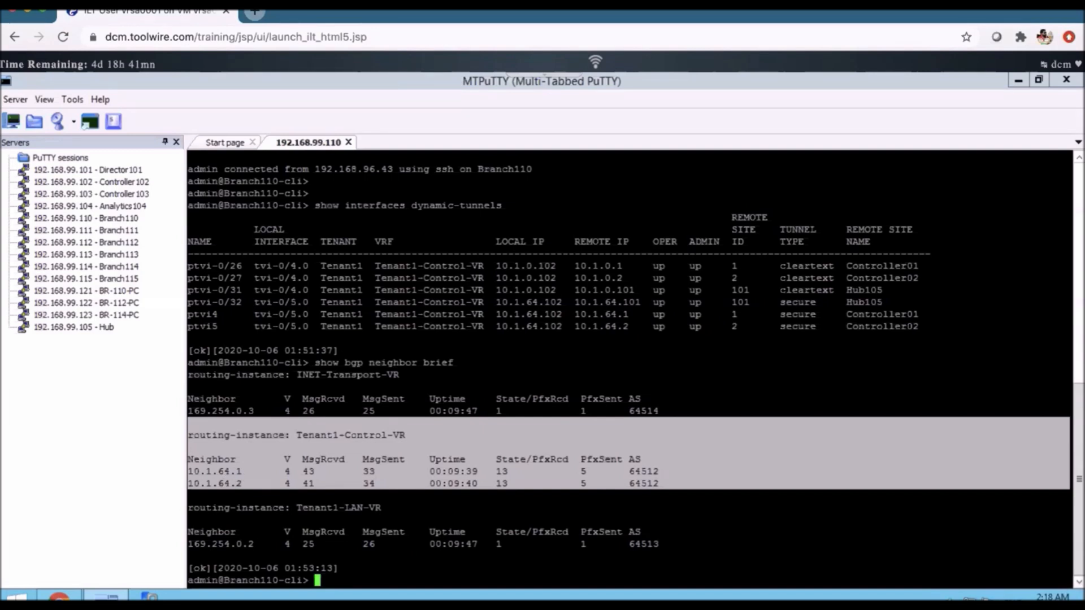
left_click(791, 362)
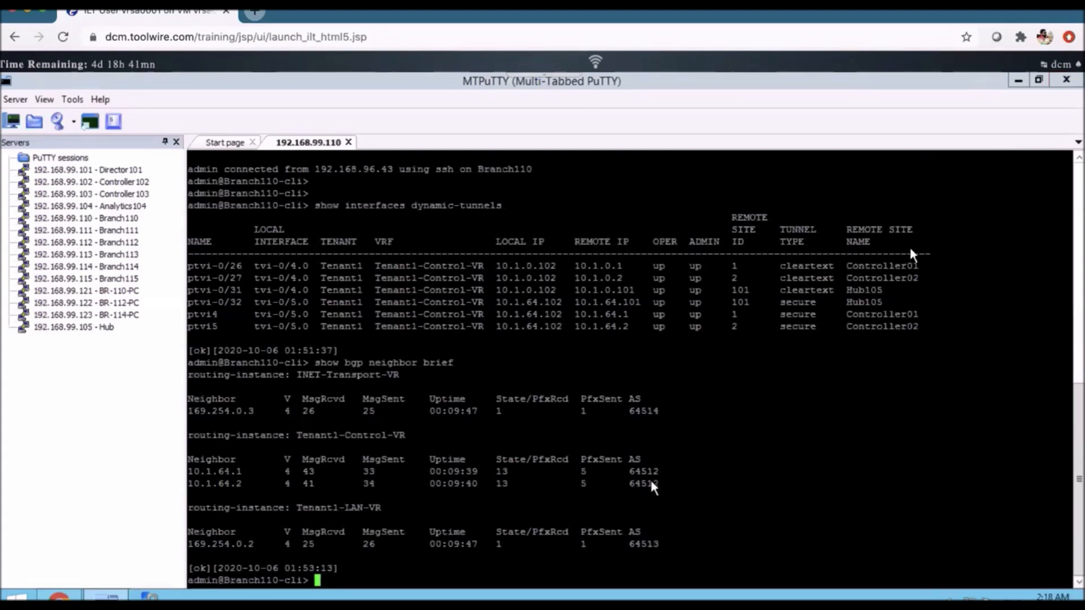
left_click_drag(659, 482, 79, 453)
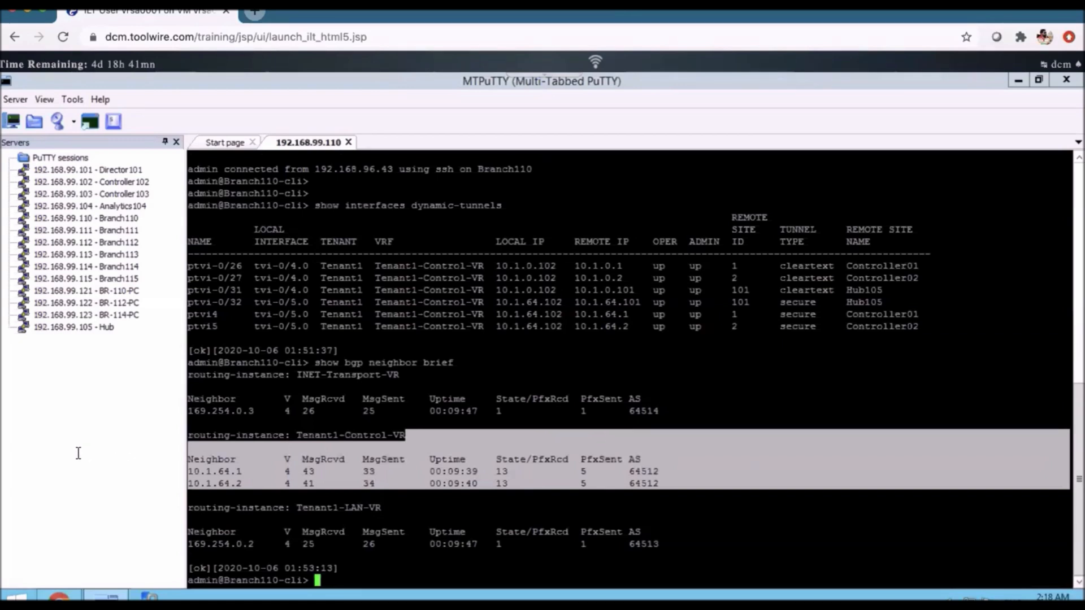
mouse_move(204, 443)
left_mouse_down()
mouse_move(189, 425)
mouse_move(187, 436)
left_mouse_up()
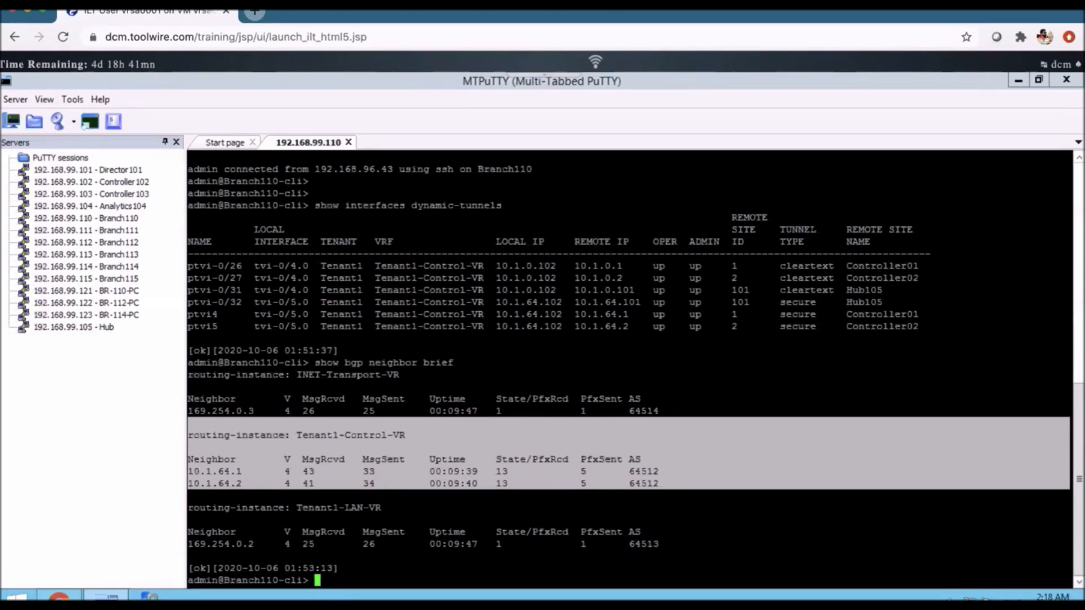
- Run "show bgp neighbor detail" and examine the NLRI address families and peer capabilities of the Controller01 session
type("show bgp neighbor ")
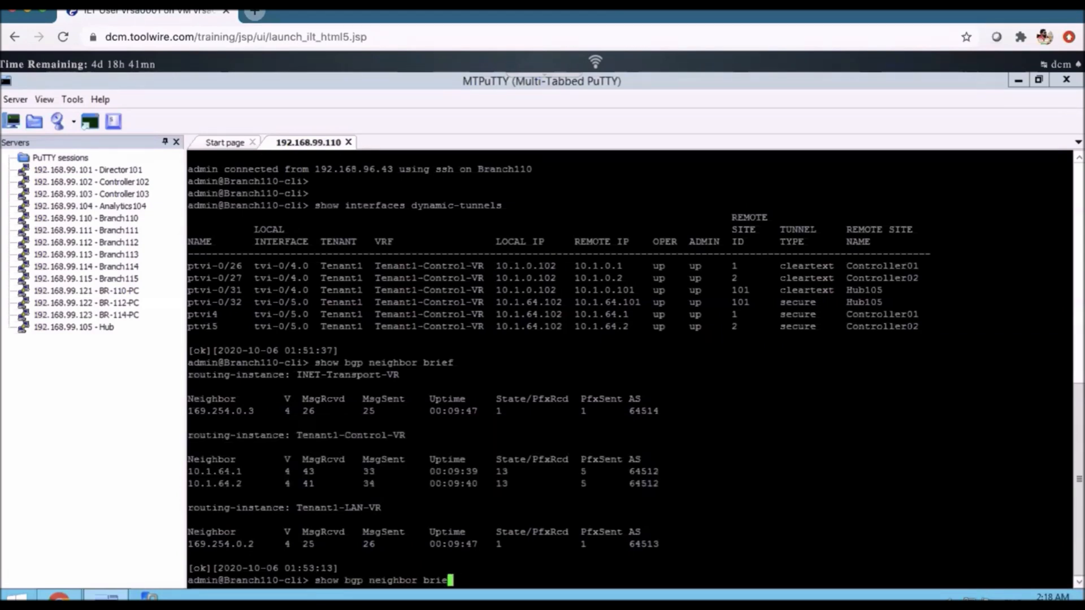
type("detail")
key("Return")
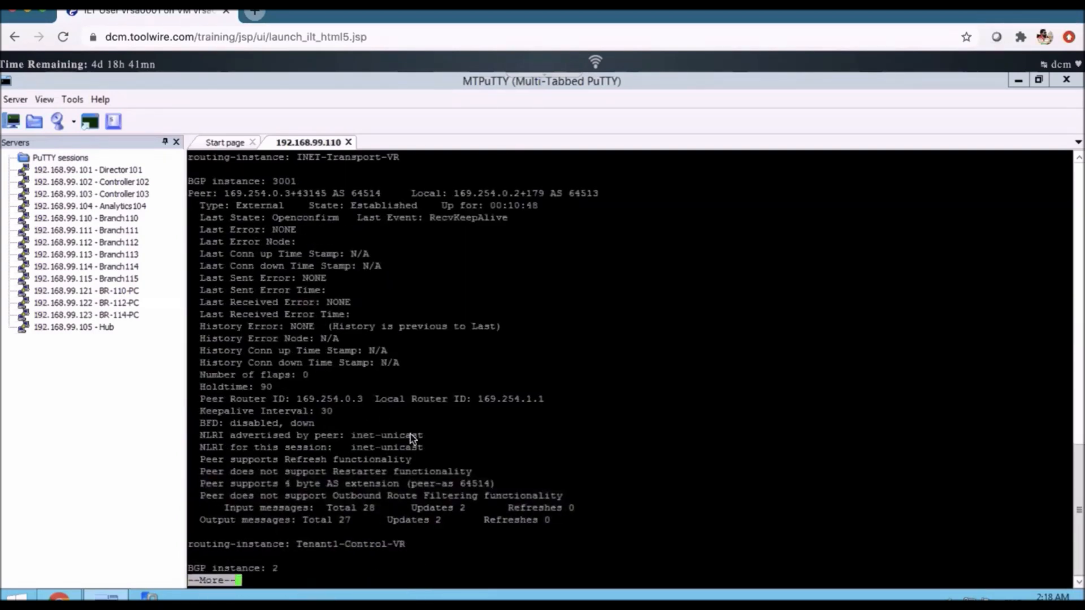
key("space")
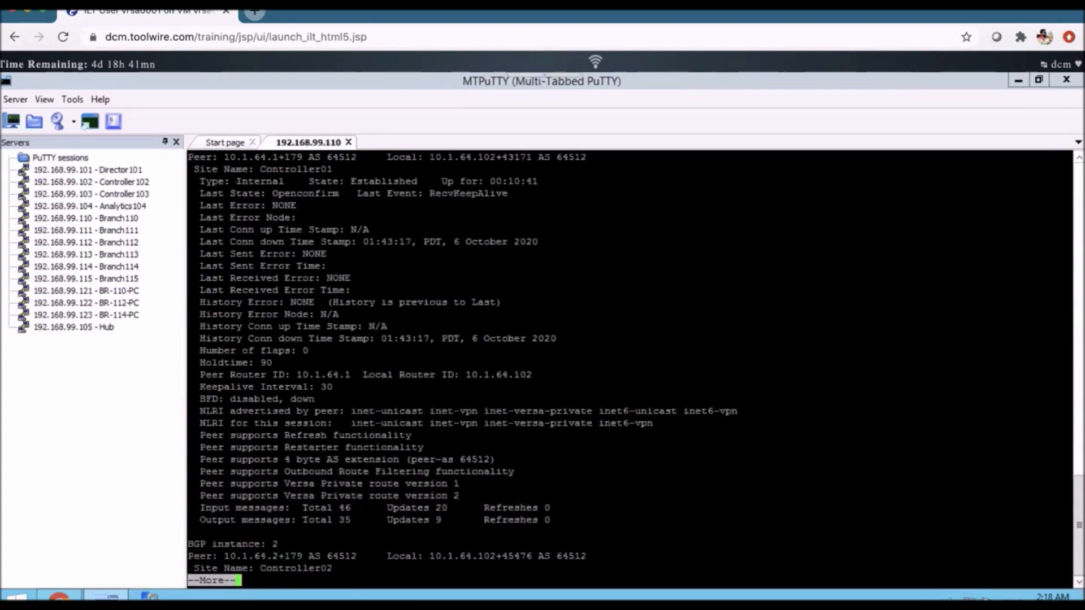
left_click_drag(1063, 460, 194, 403)
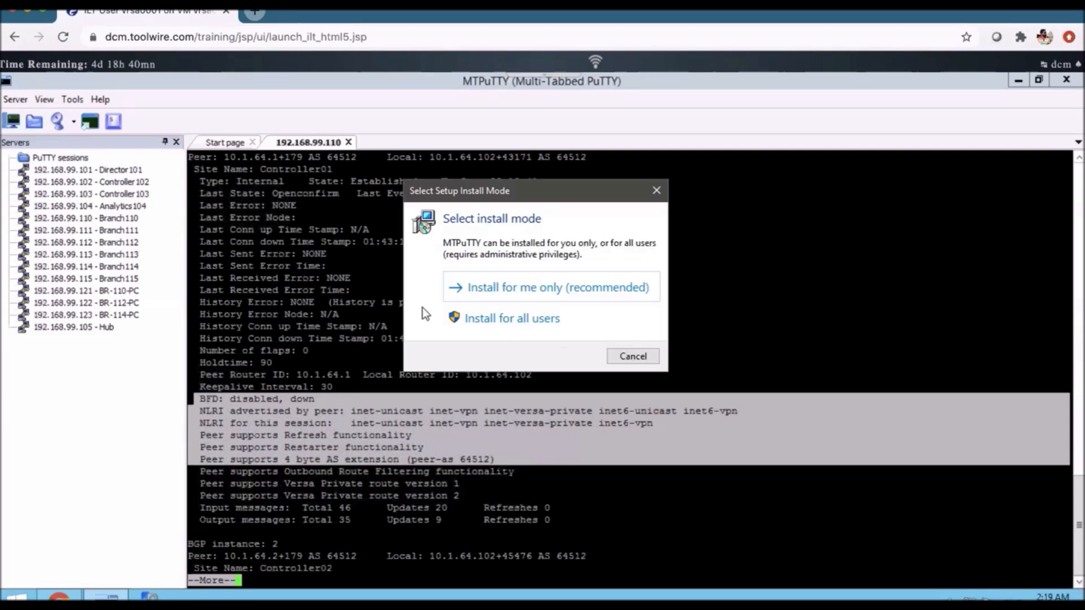
left_click_drag(496, 185, 769, 194)
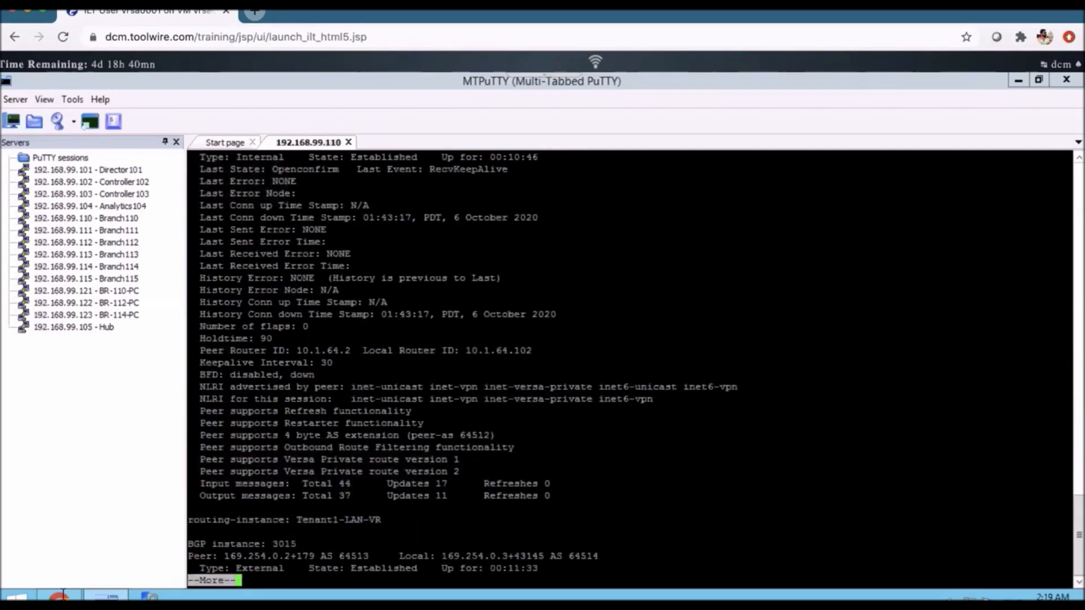
- Switch to Versa Director, move the MTPuTTY installer out of view, and open Branch-Template from the workflow templates
left_click(63, 594)
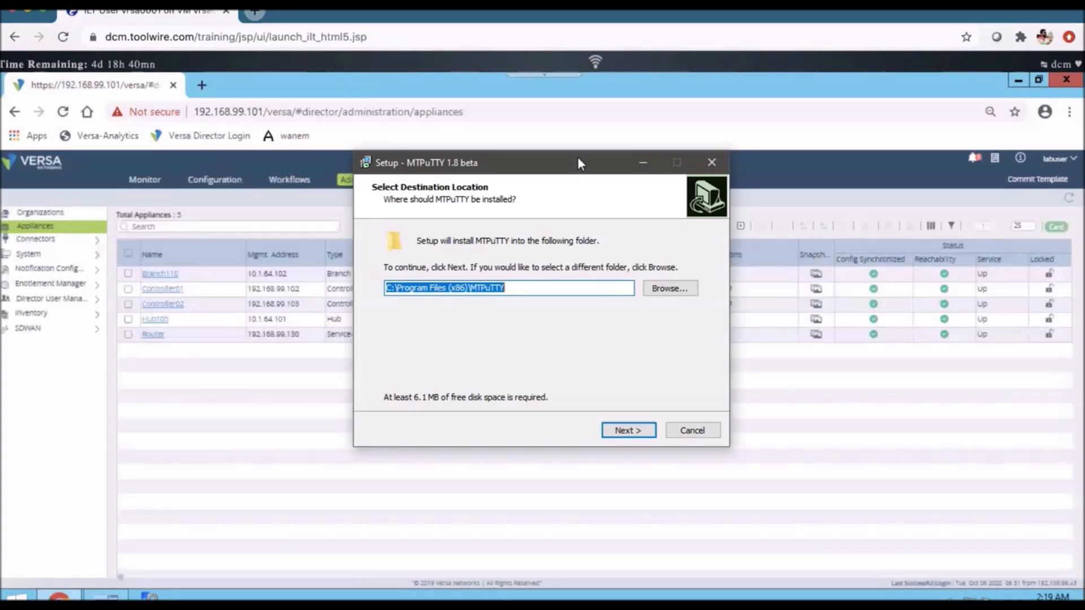
left_click_drag(578, 162, 1083, 189)
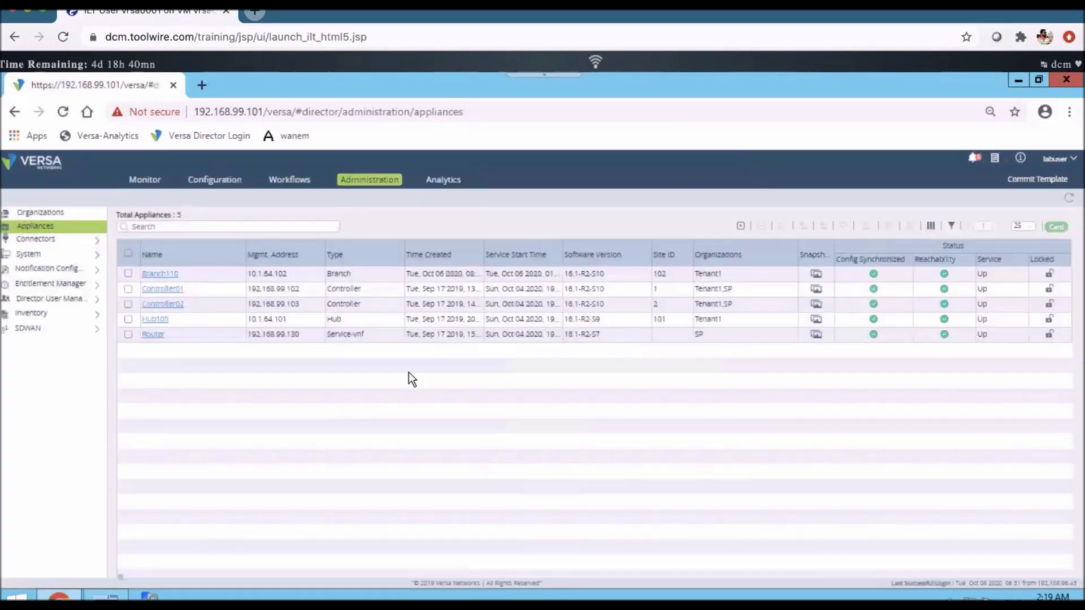
left_click(289, 179)
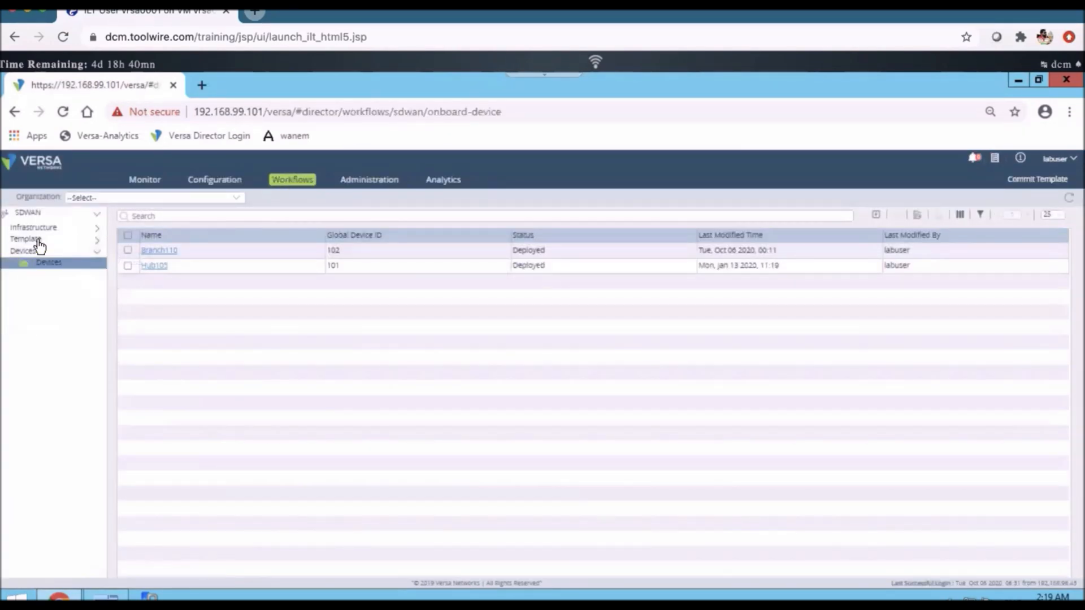
left_click(36, 240)
left_click(40, 251)
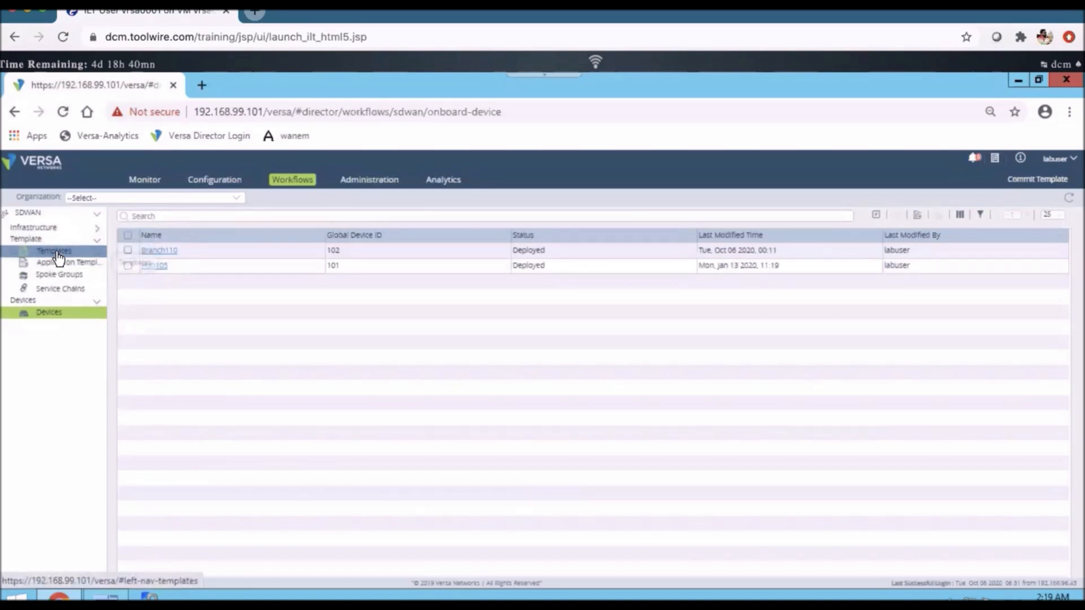
left_click(178, 251)
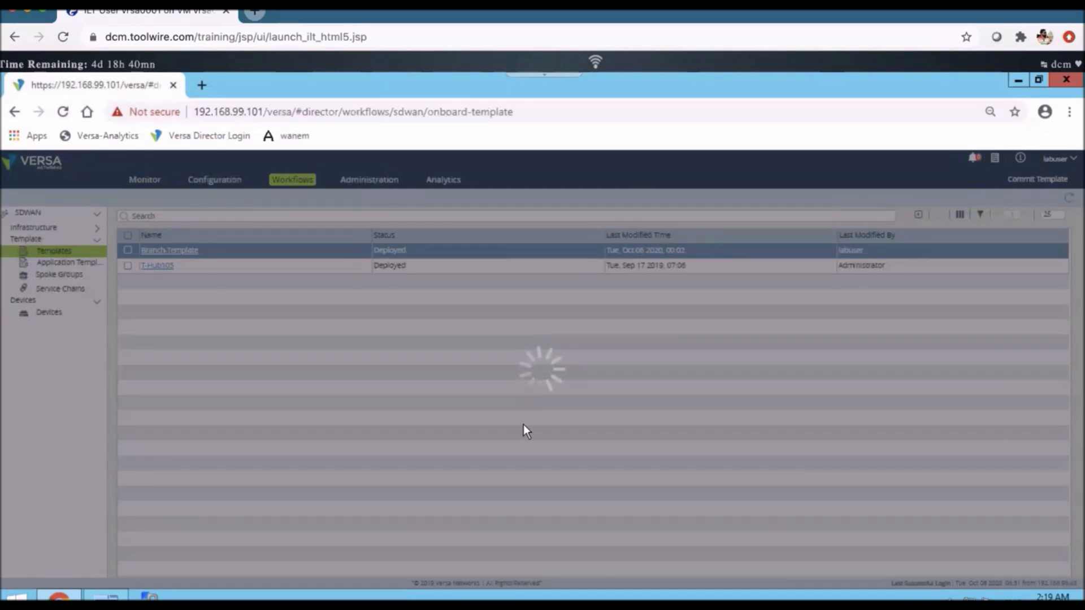
- Check the controllers in Branch-Template, switch to MTPuTTY, and run "show bgp neighbor brief" on Branch110 to inspect the Tenant1-Control-VR neighbors
key("Return")
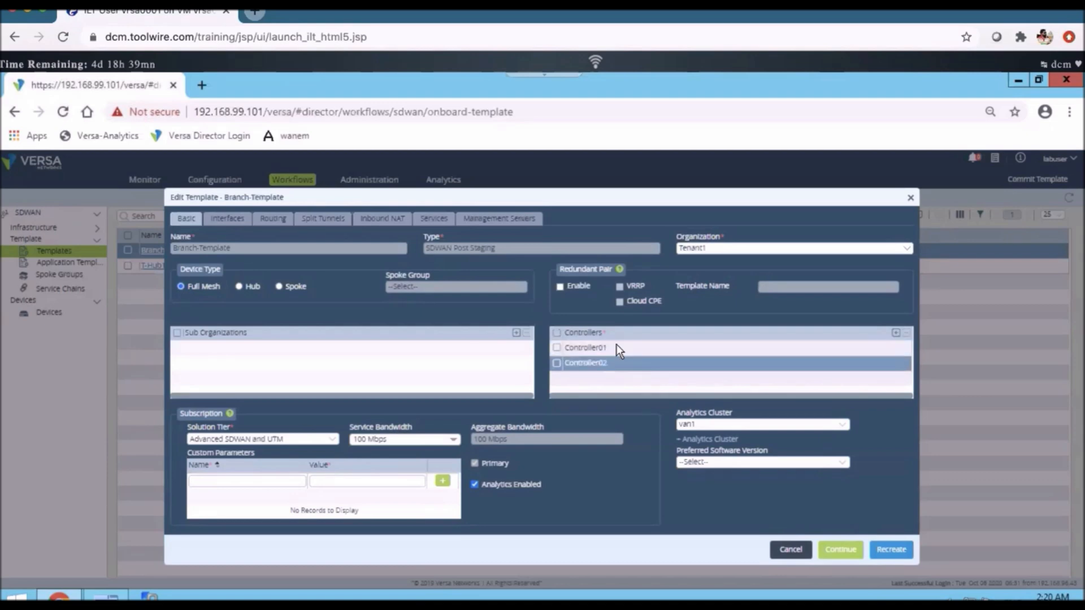
left_click(104, 598)
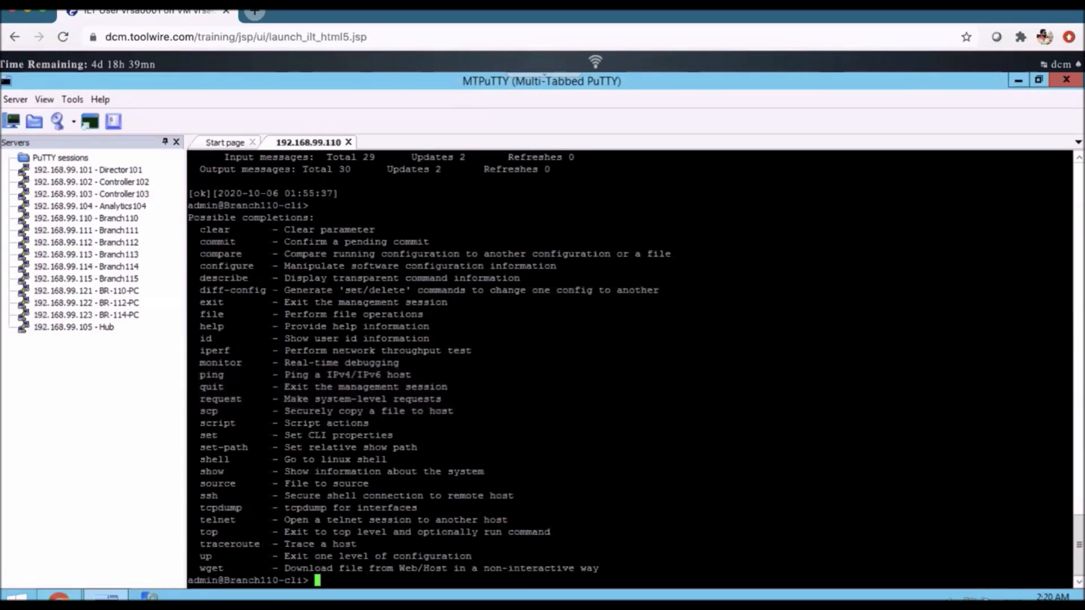
type("show bgp neighbor detail")
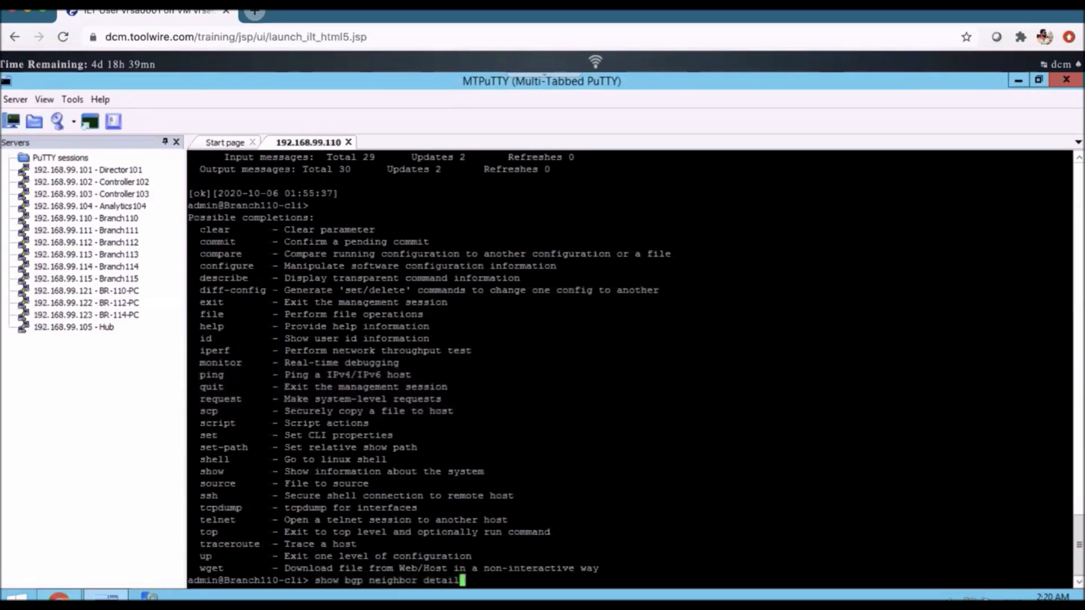
key("Return")
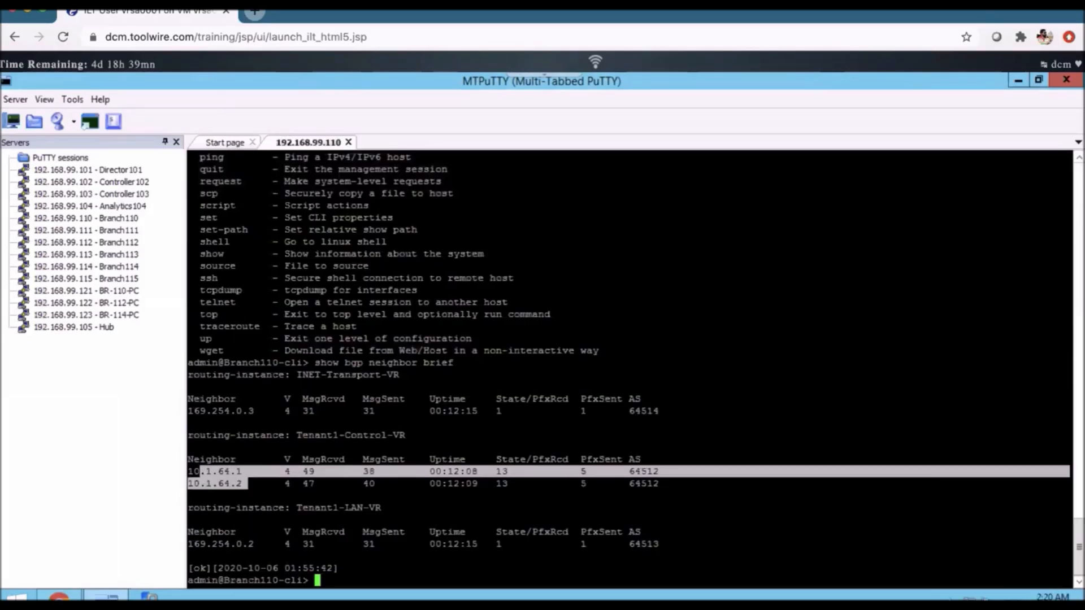
left_click(249, 484)
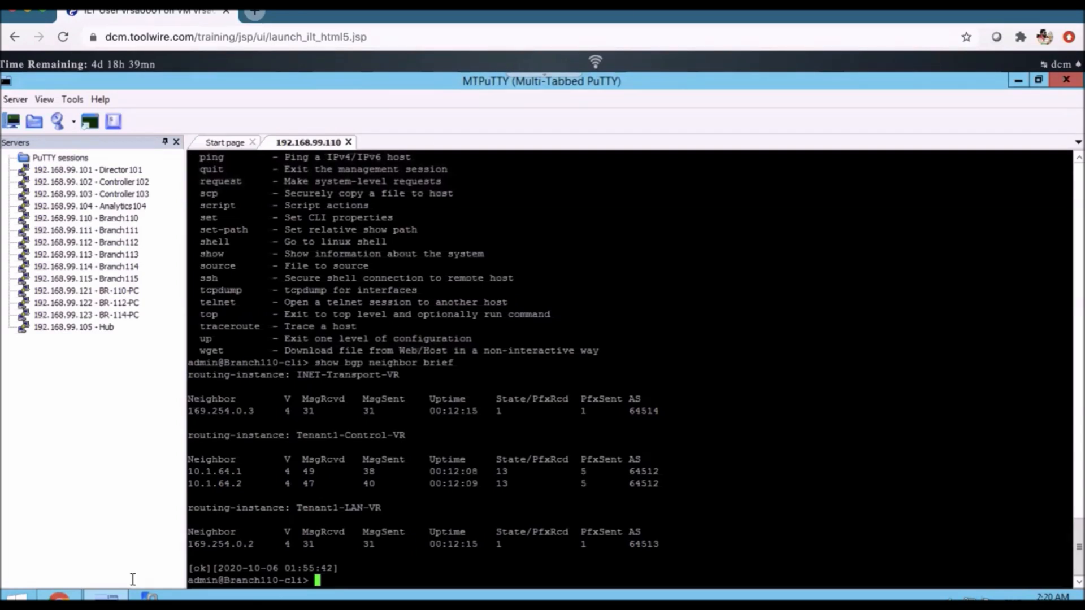
- Return to Versa Director, exit Branch-Template without saving, and open the Branch110 monitoring summary from the appliance list
key("alt+Tab")
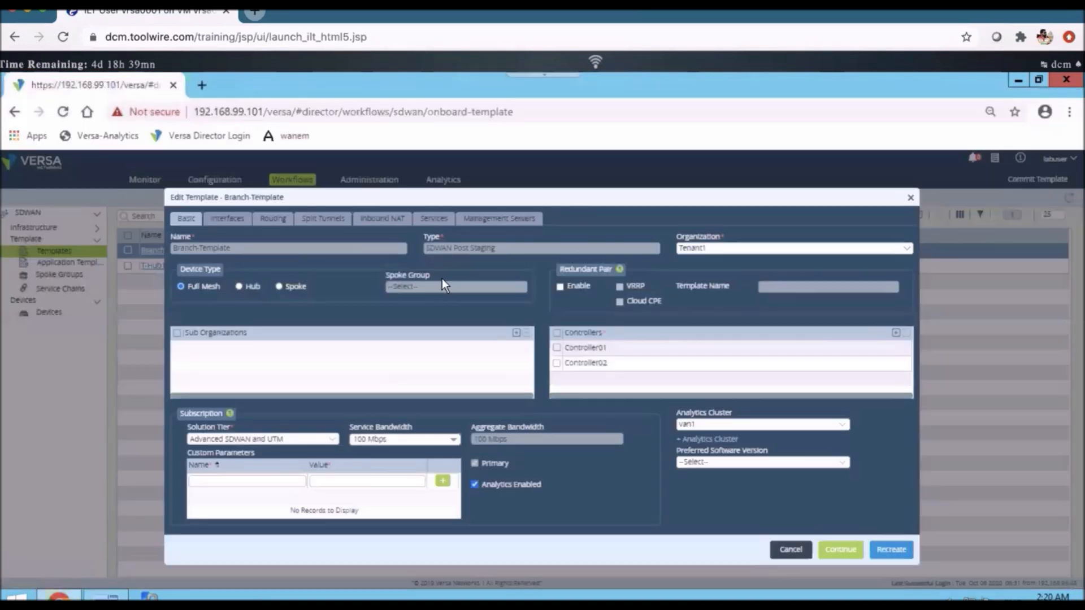
left_click(790, 558)
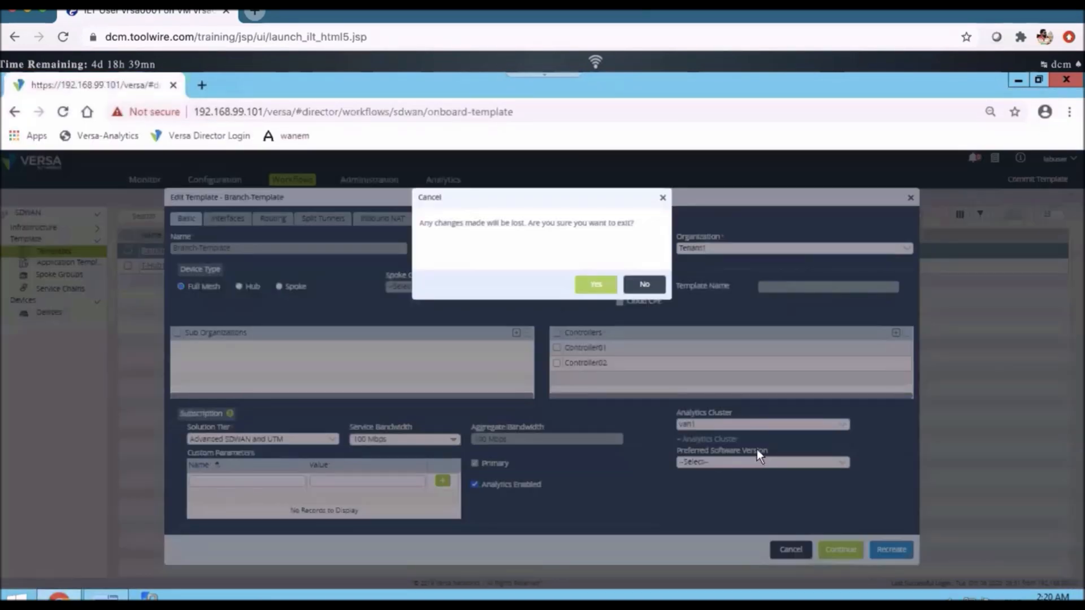
left_click(595, 285)
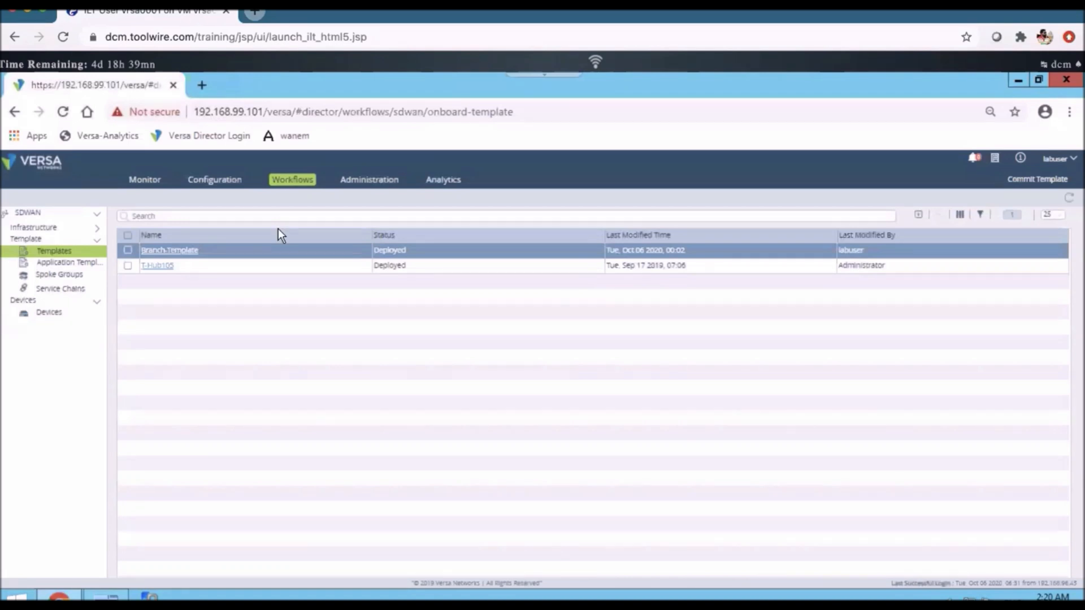
left_click(144, 182)
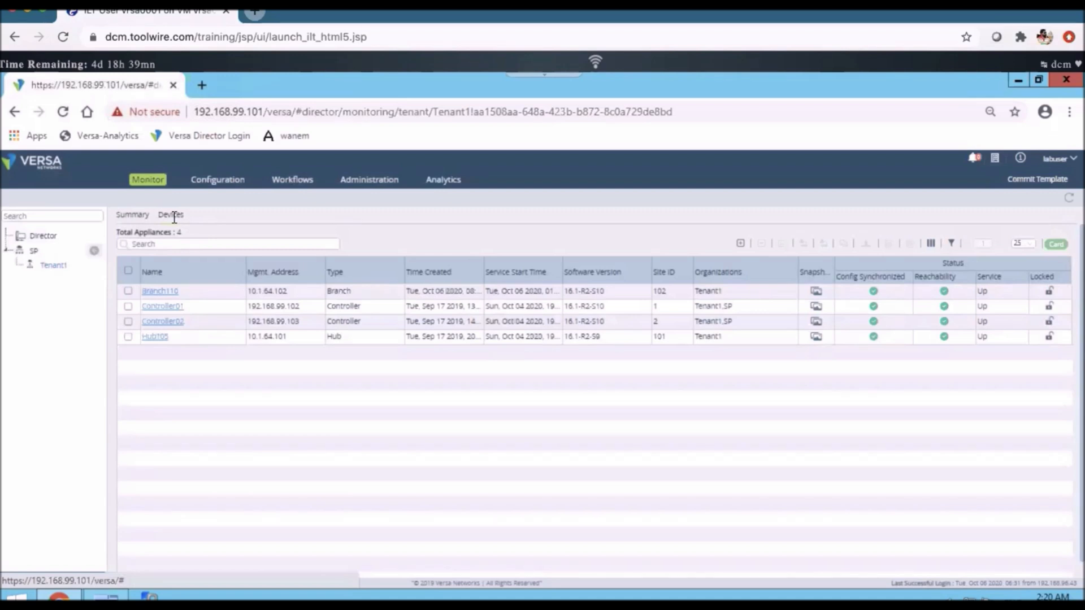
left_click(166, 292)
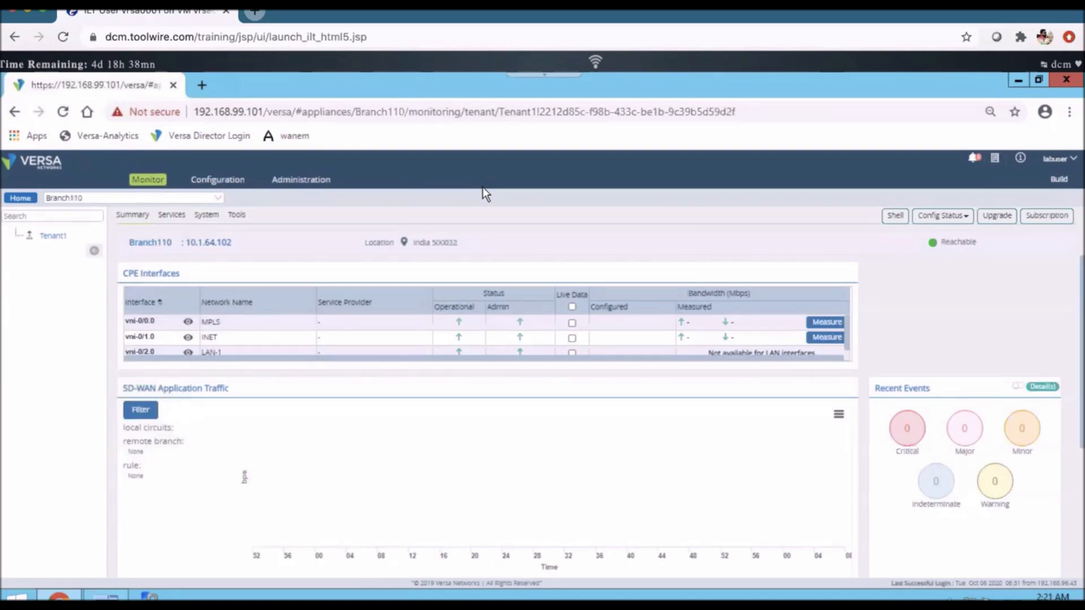
- Compare Branch110's management address in Versa Director with the Tenant1-Control-VR neighbor addresses in the MTPuTTY session
left_click(107, 596)
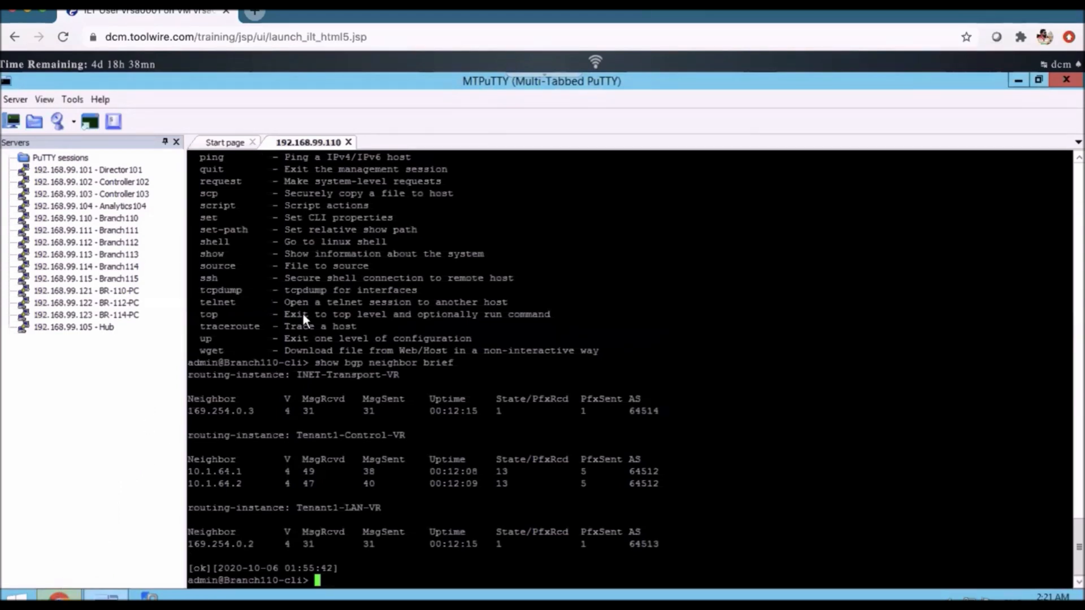
key("alt+Tab")
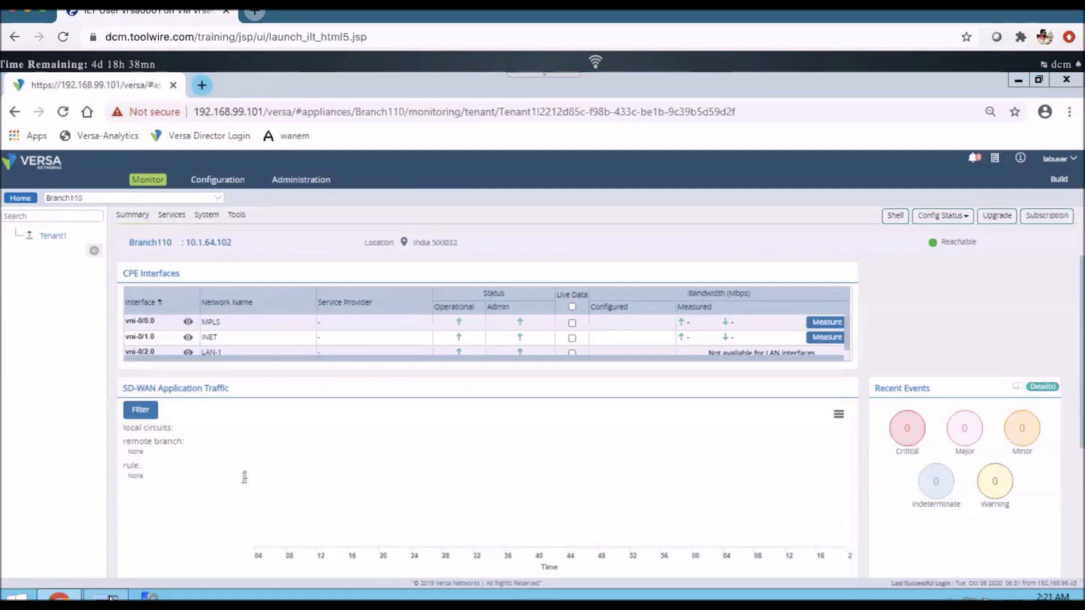
left_click(111, 598)
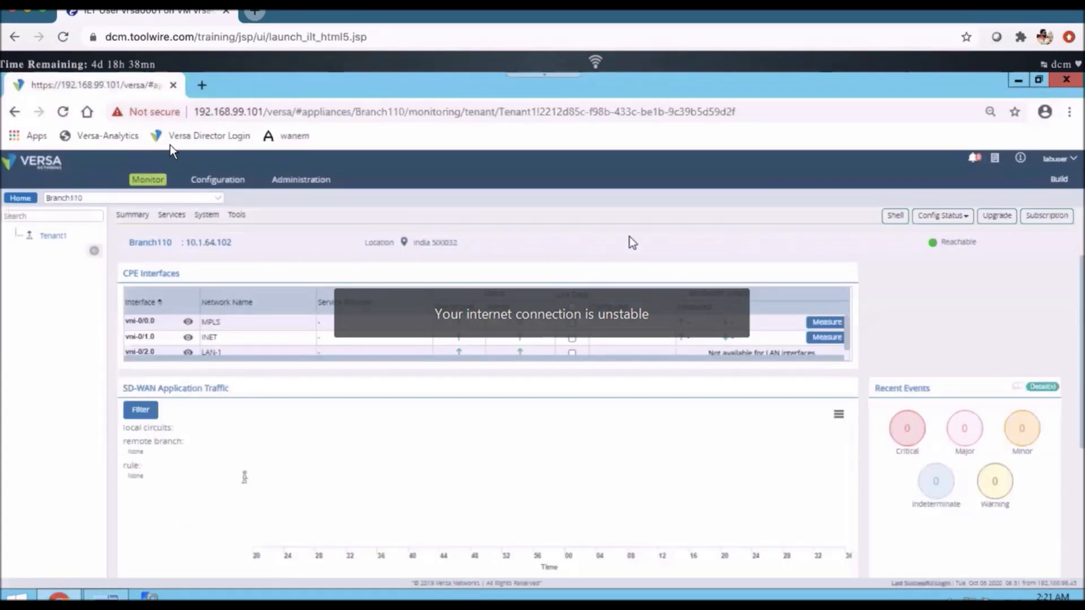
- Open the SDWAN settings in Versa Director's administration and compare the Overlay Addressing Scheme with the BGP neighbor addresses in MTPuTTY
left_click(51, 168)
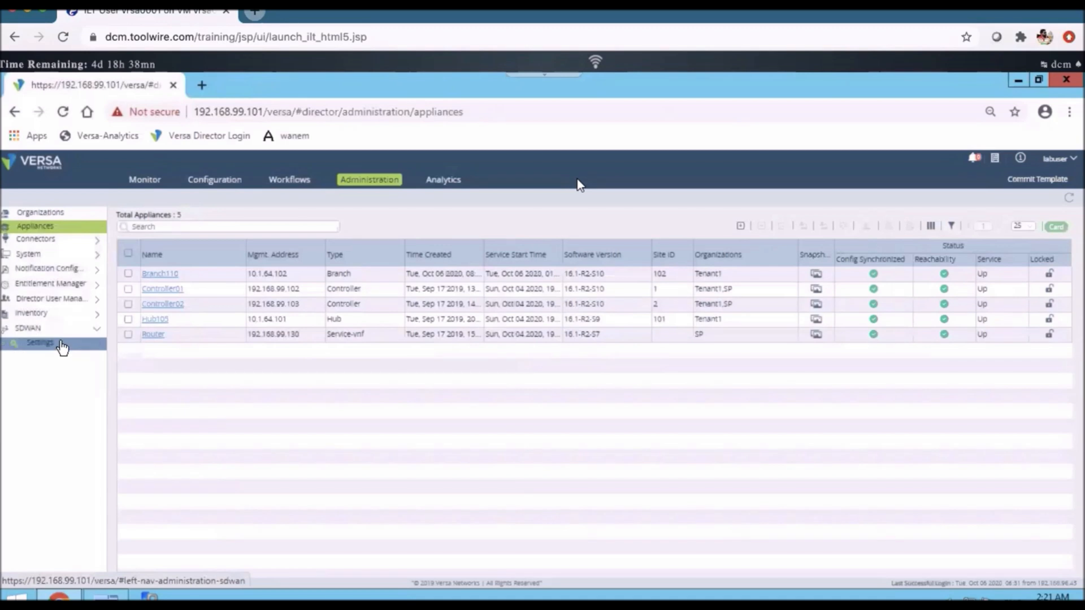
left_click(62, 346)
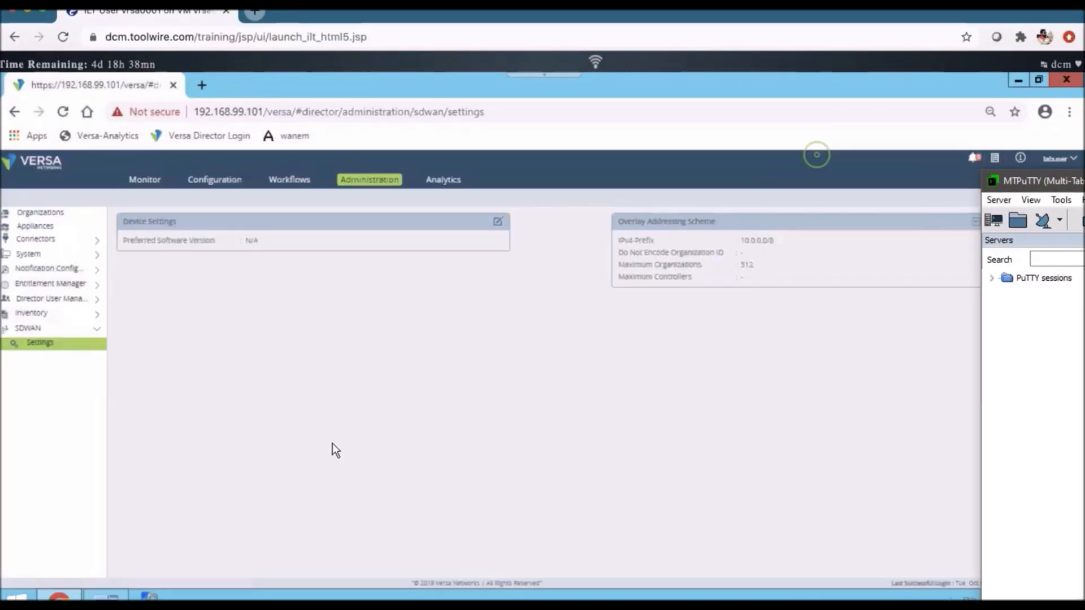
left_click(817, 155)
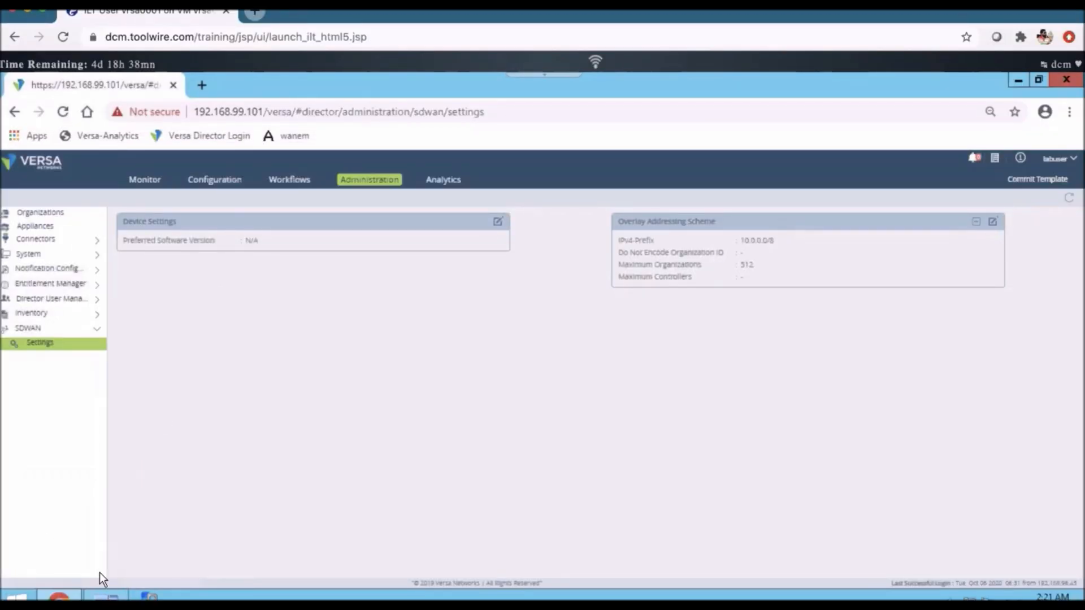
key("alt+Tab")
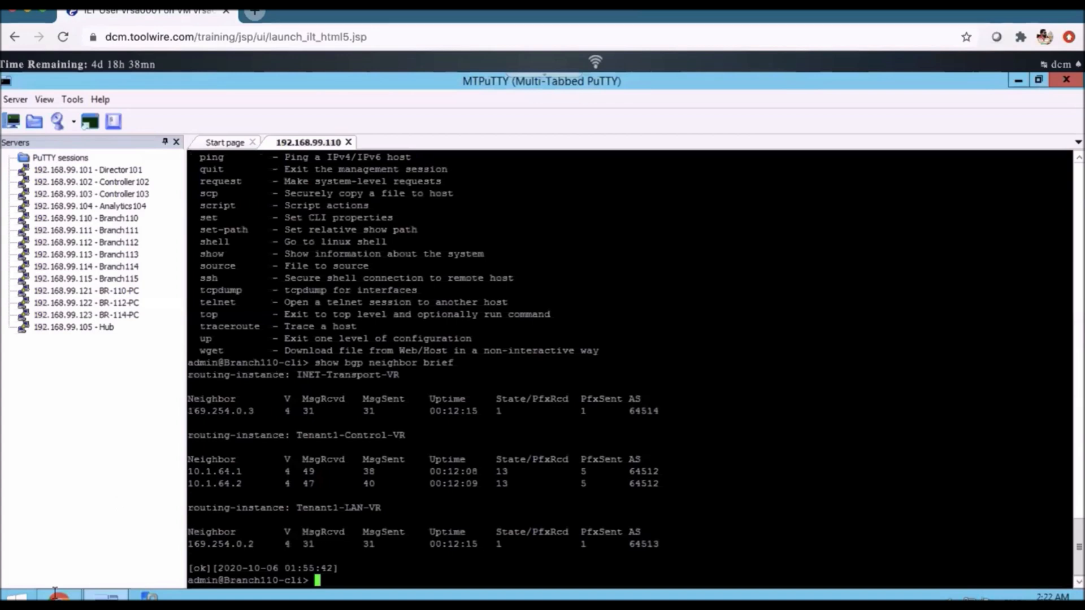
mouse_move(57, 596)
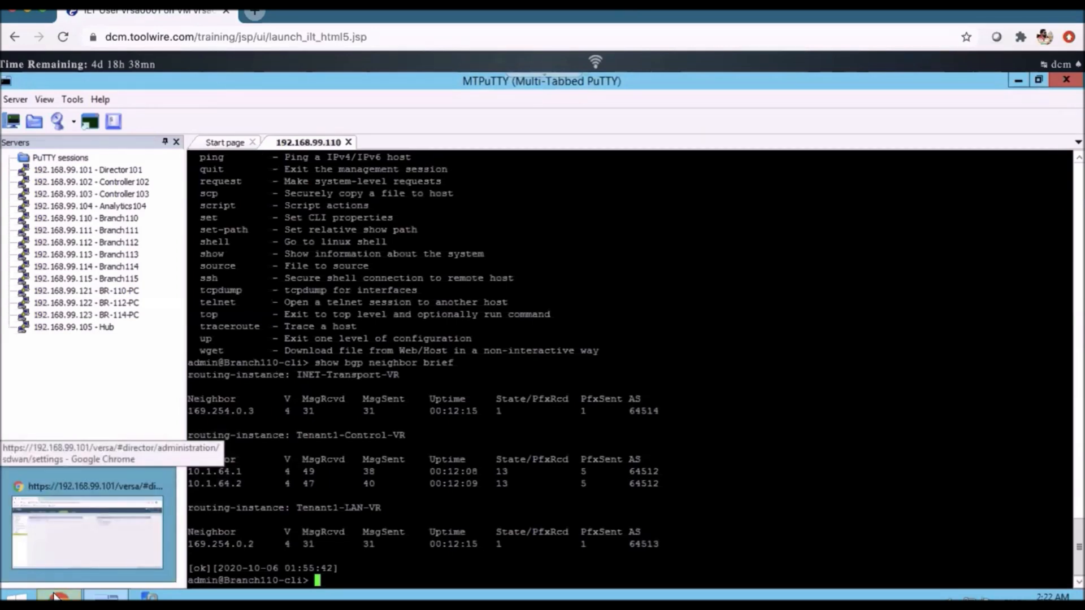